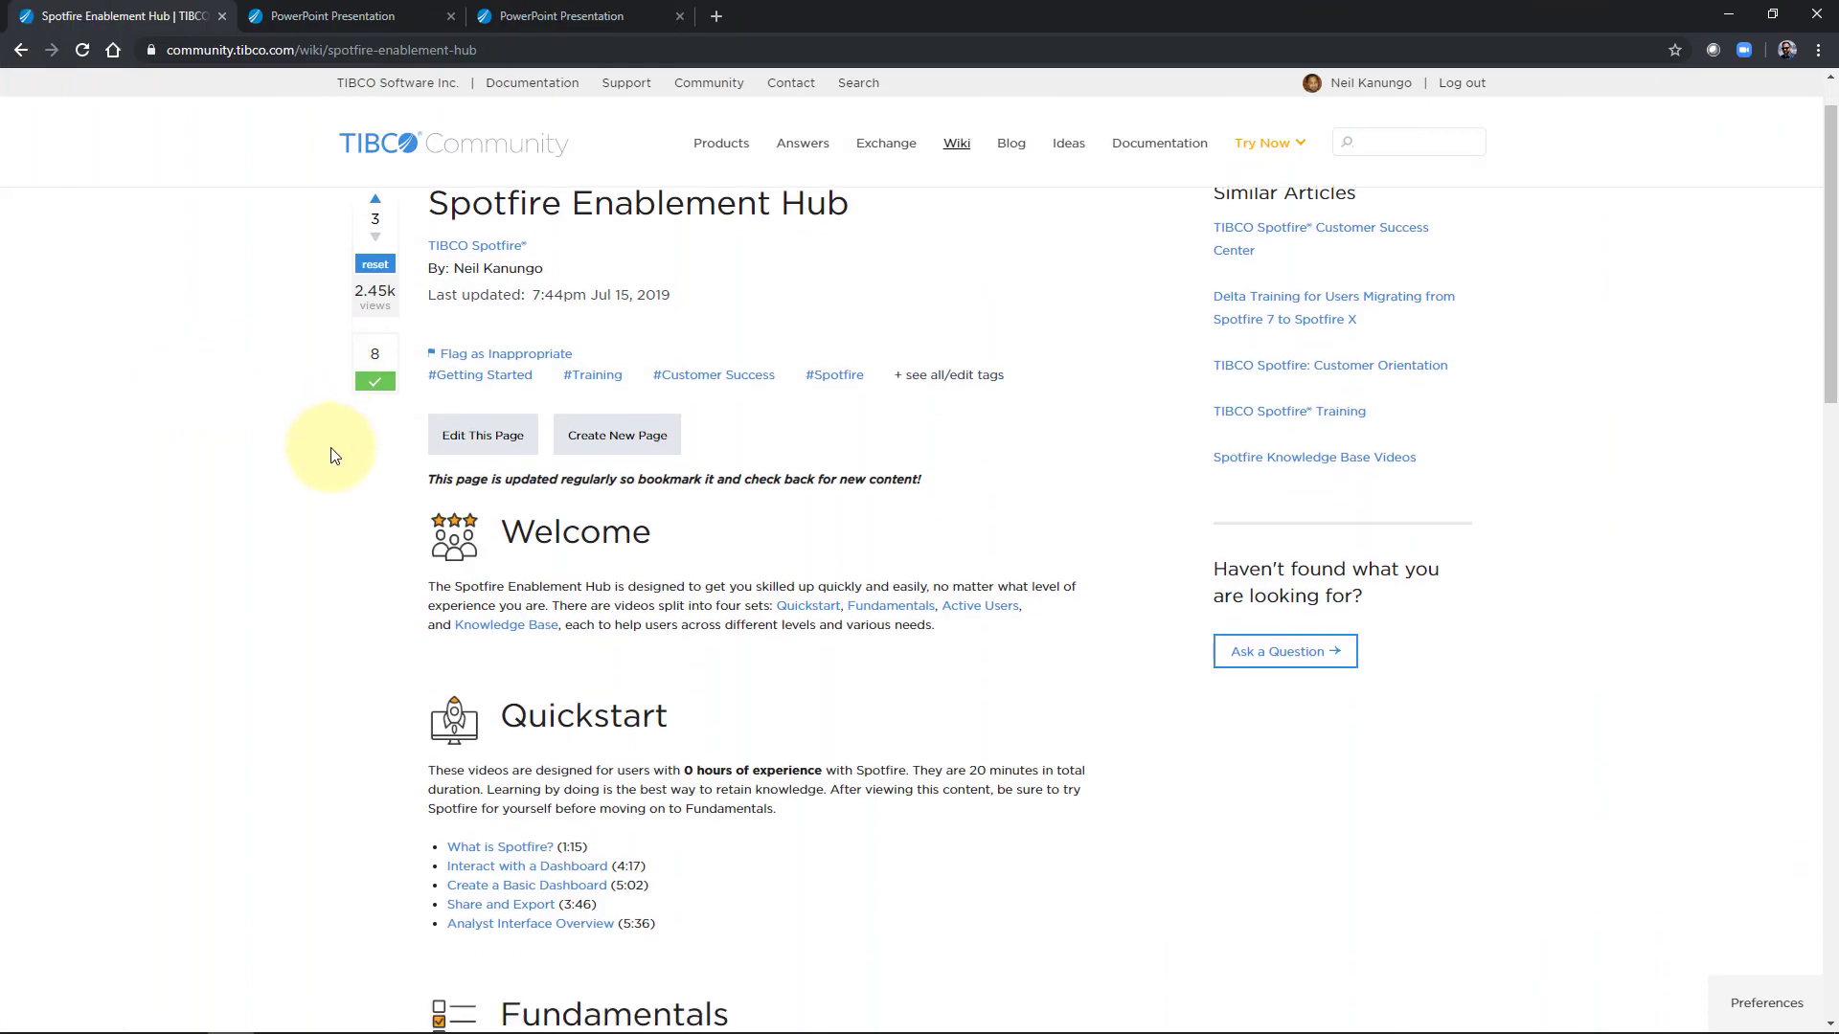
scroll(335, 462, down, 12)
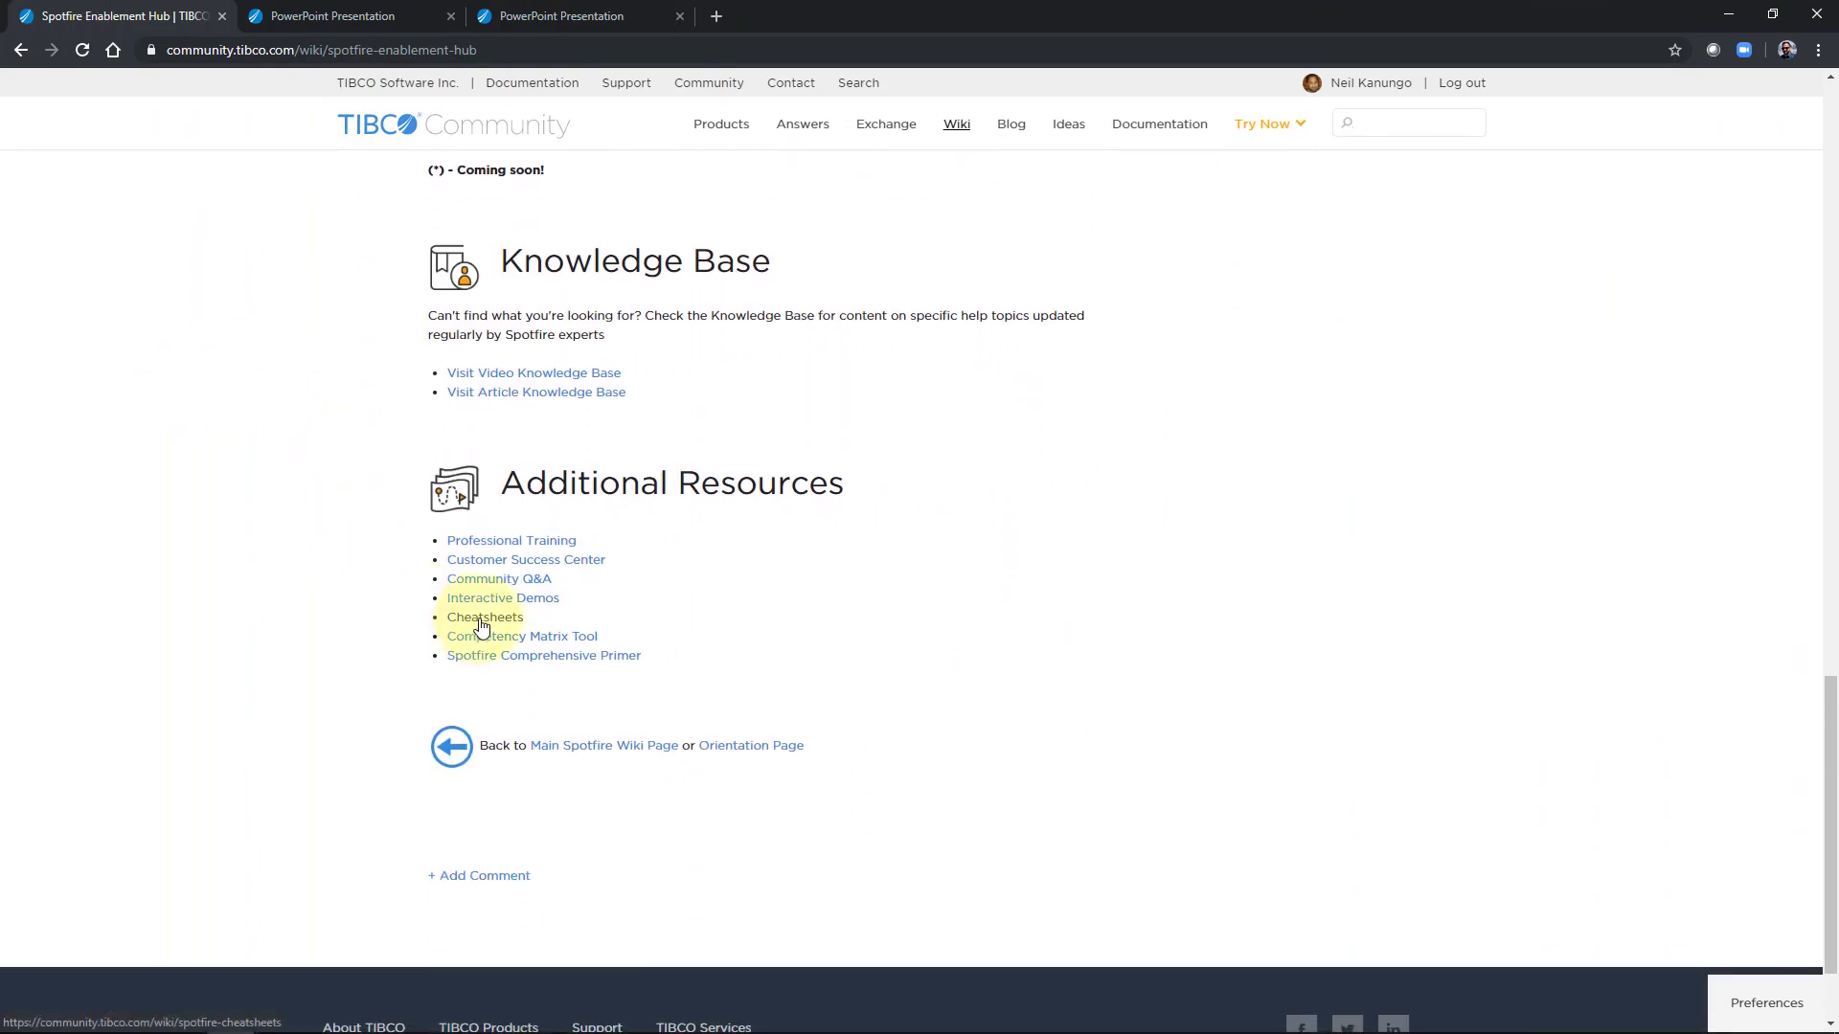
Open the Spotfire Cheatsheets page from Additional Resources and bring up the Color Scheme Guidance PDF
click(481, 621)
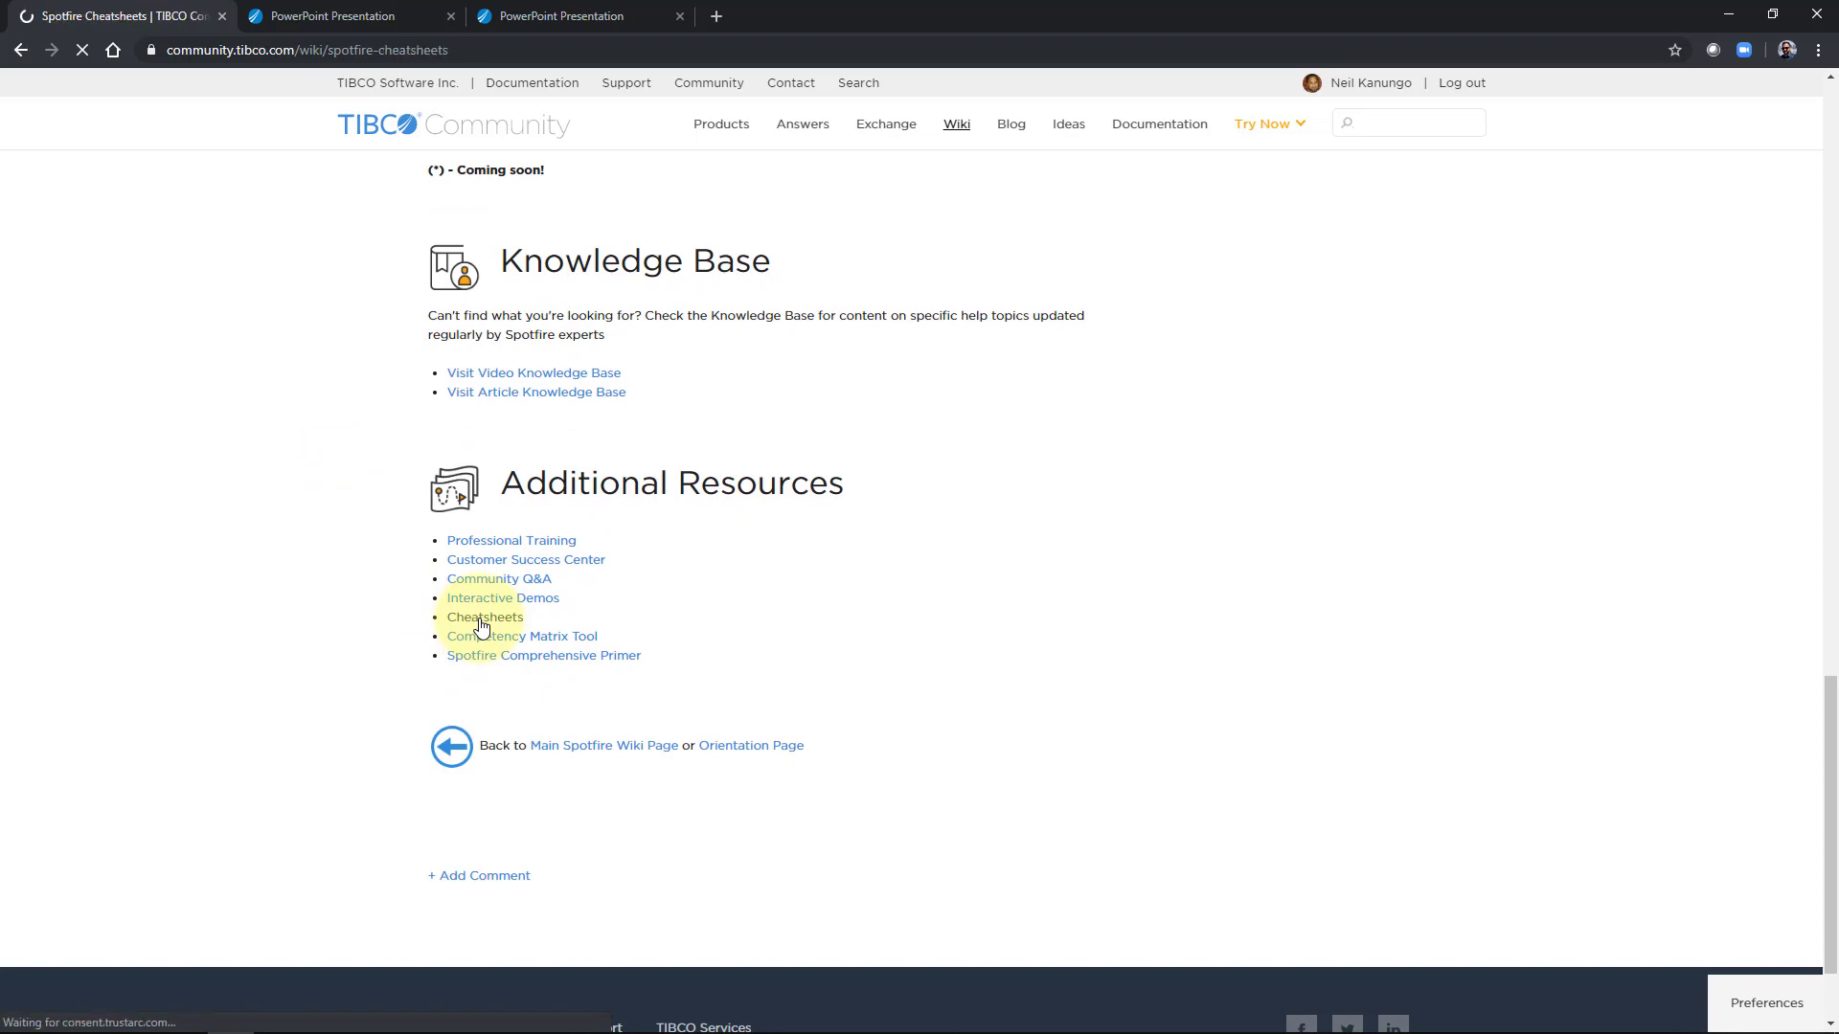
scroll(556, 445, down, 3)
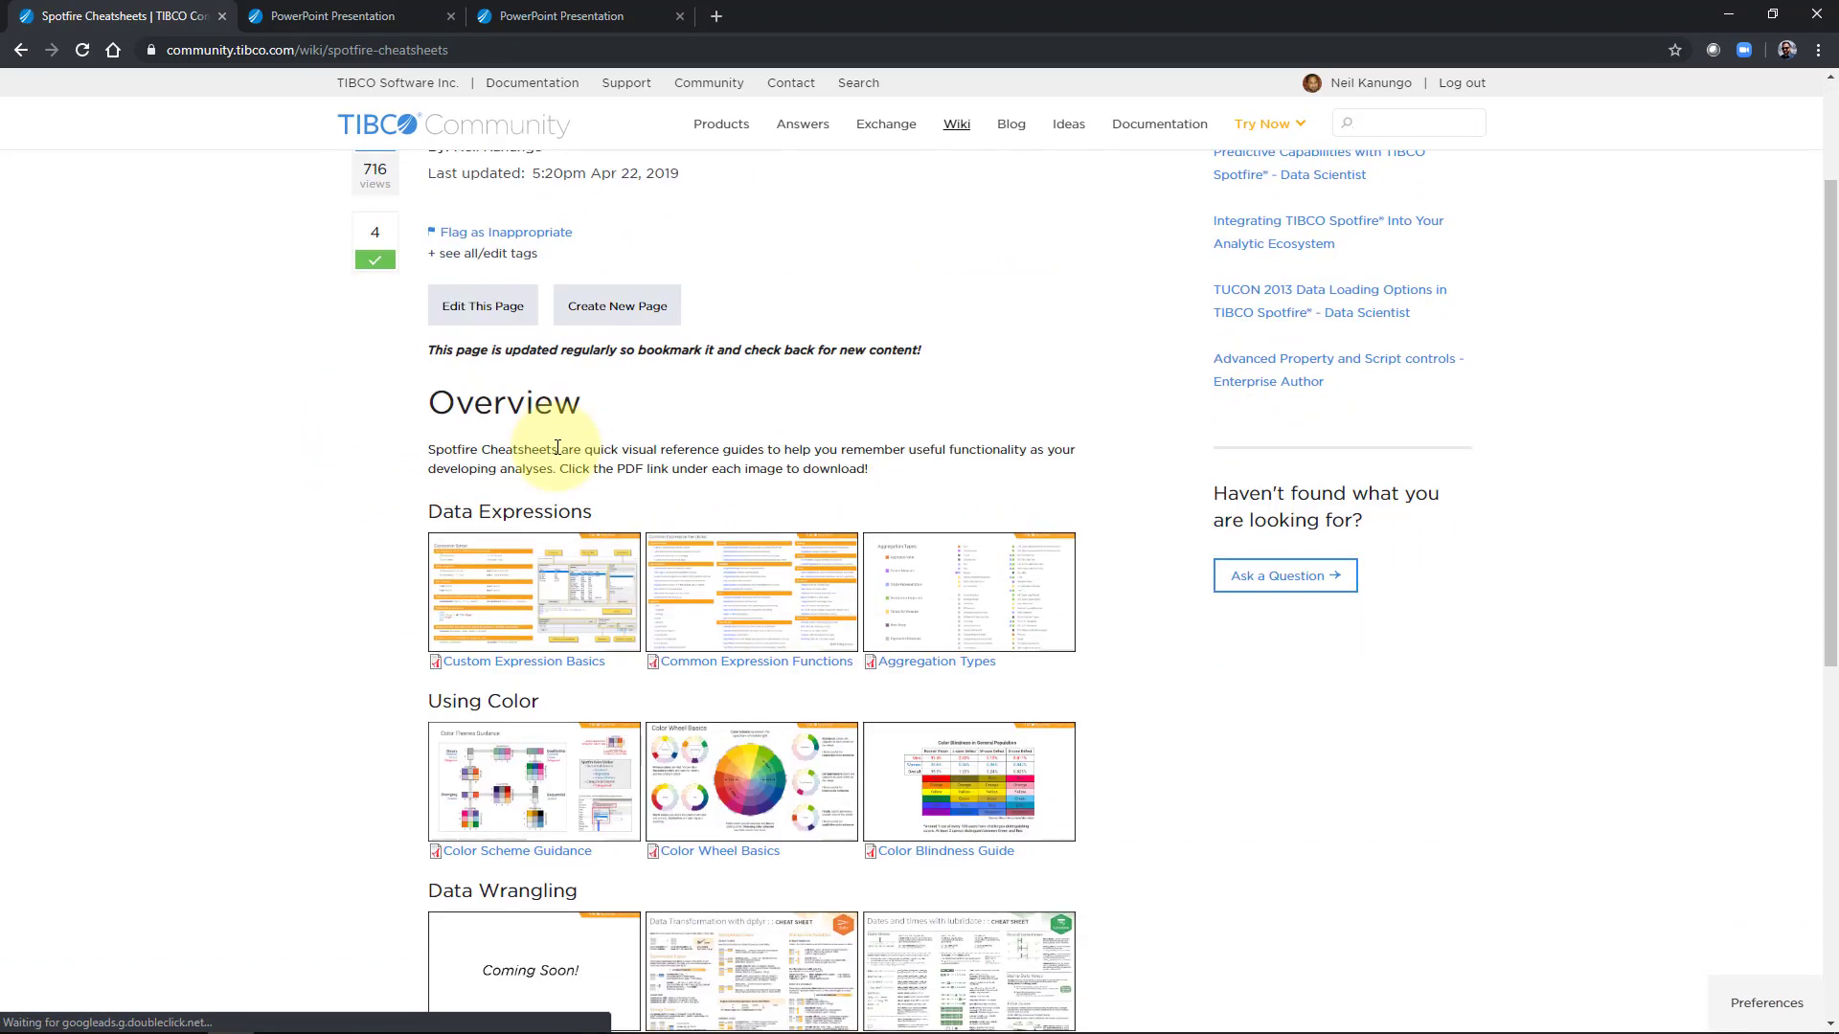
scroll(556, 450, down, 1)
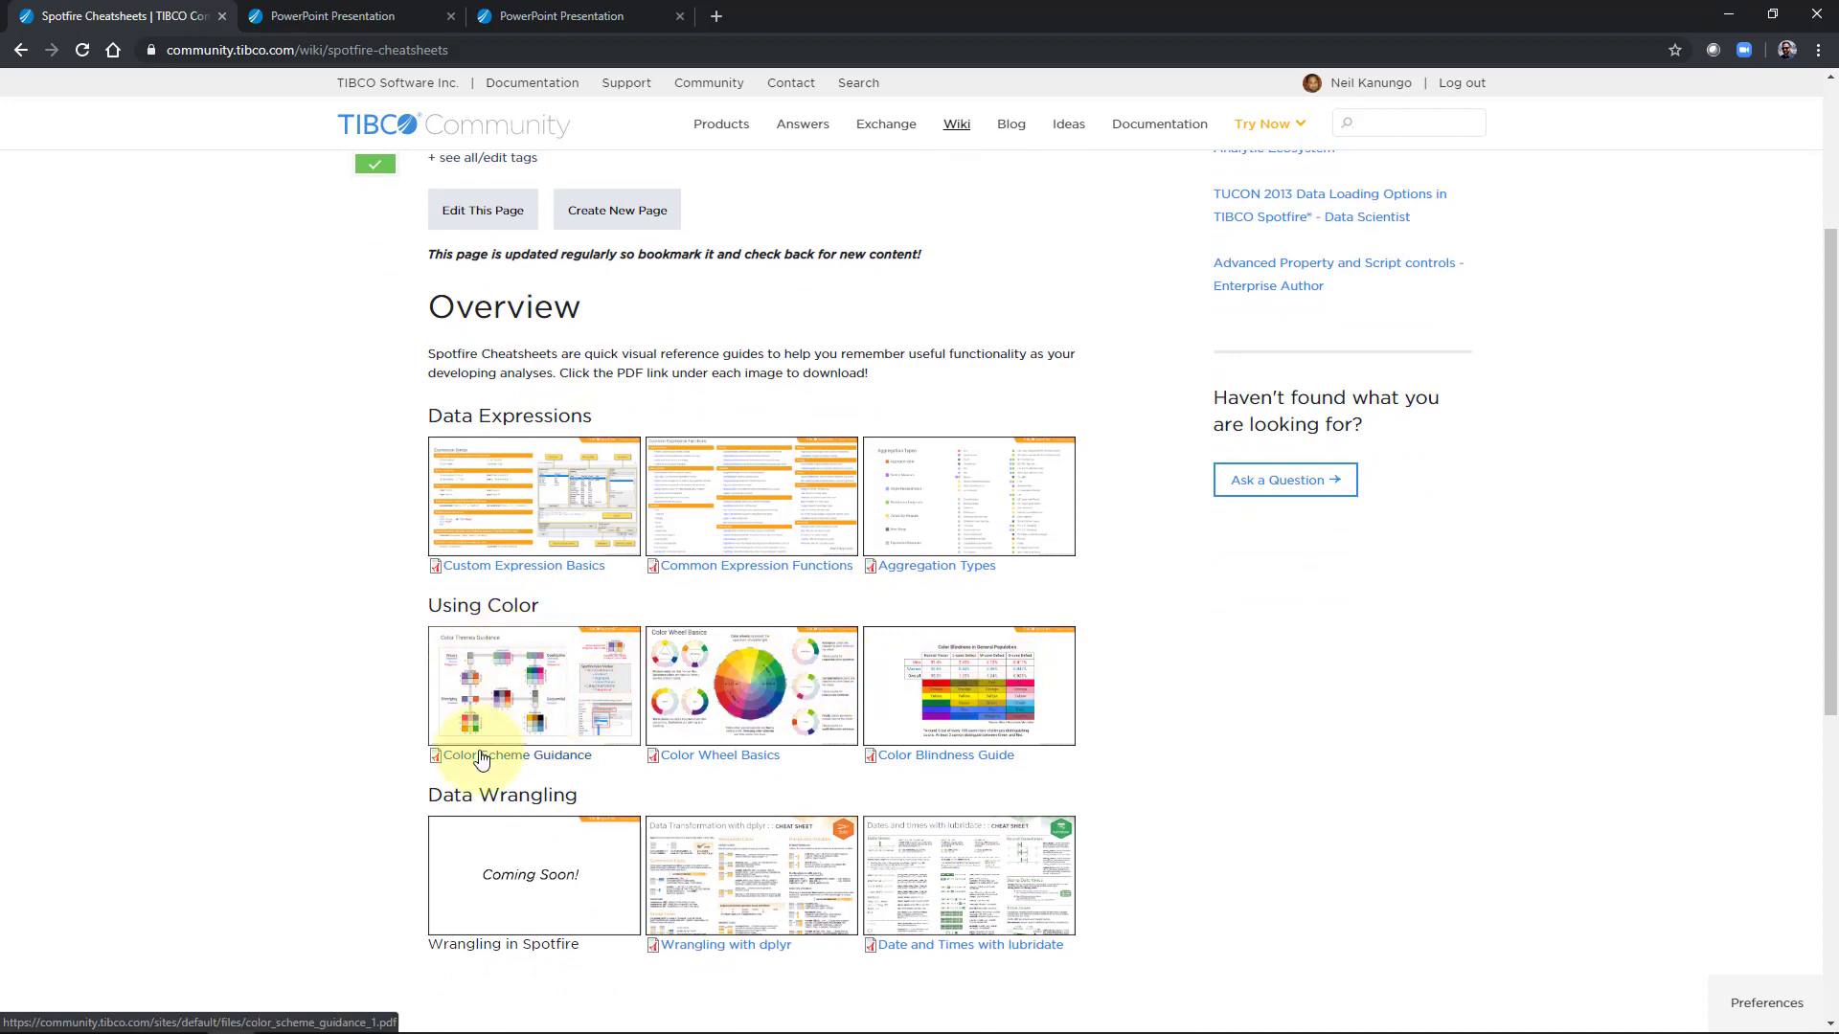
click(359, 17)
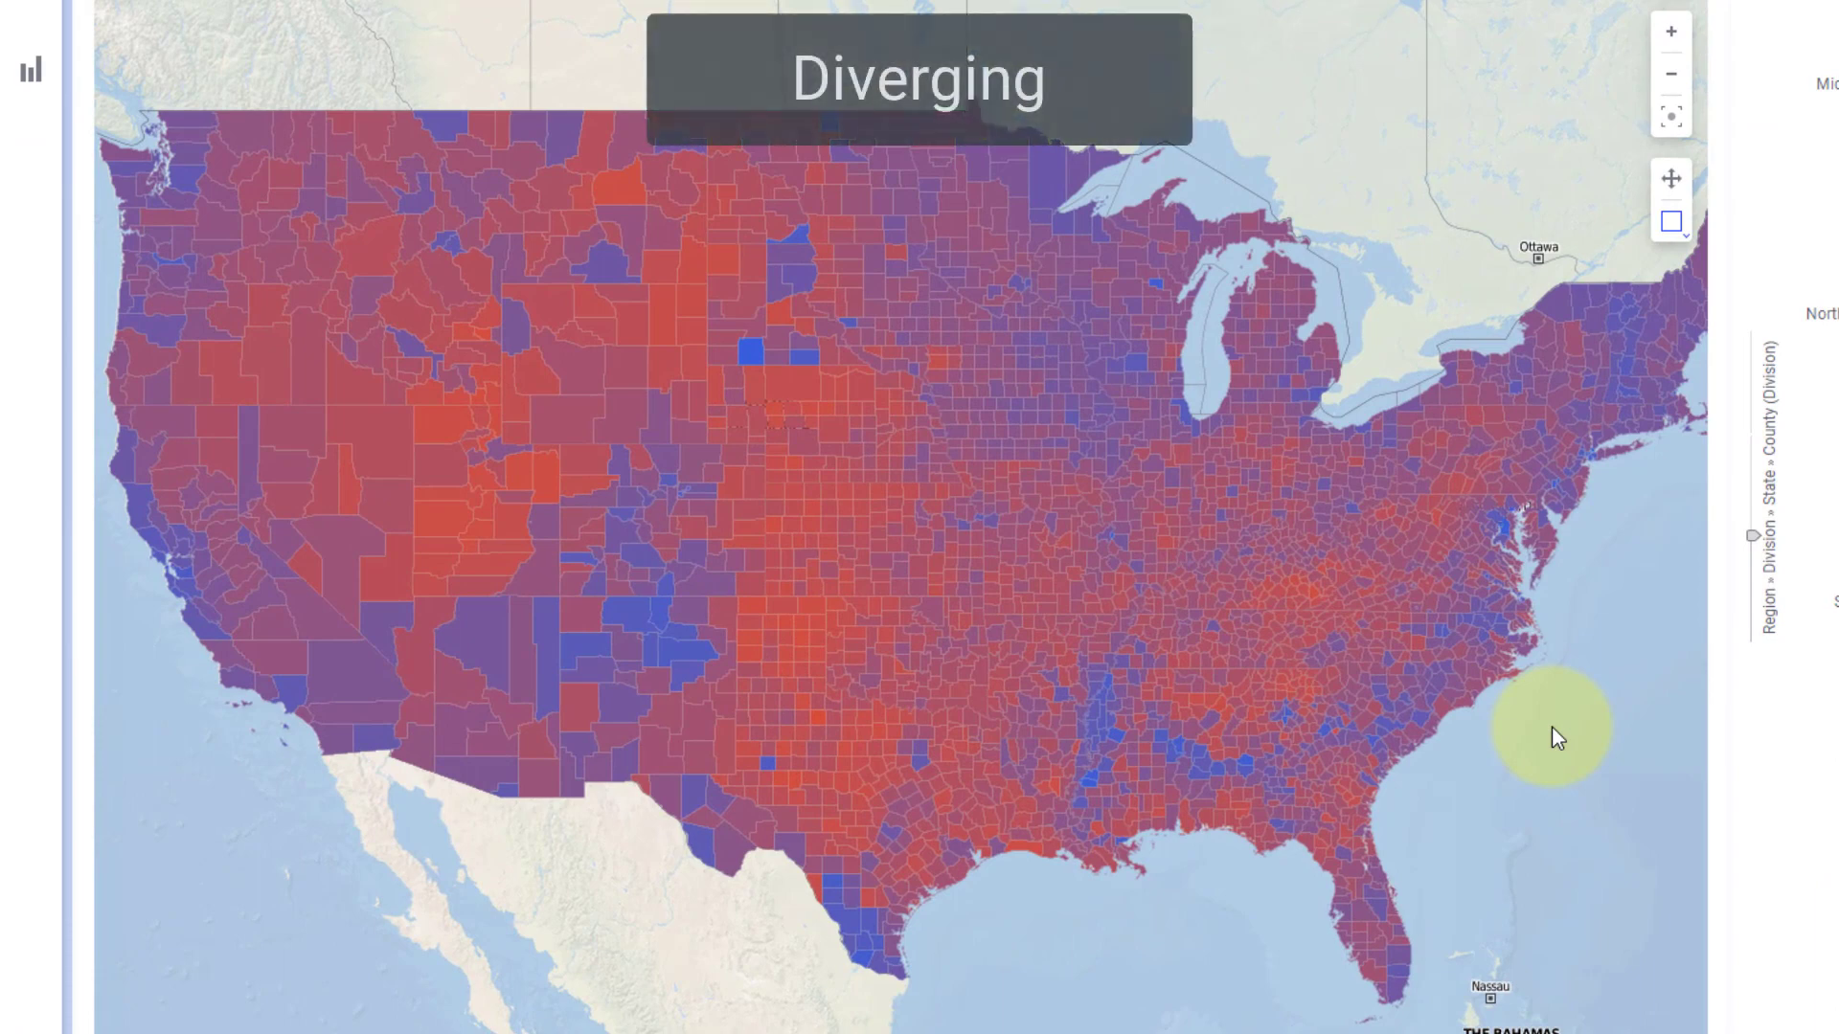
mouse_move(807, 458)
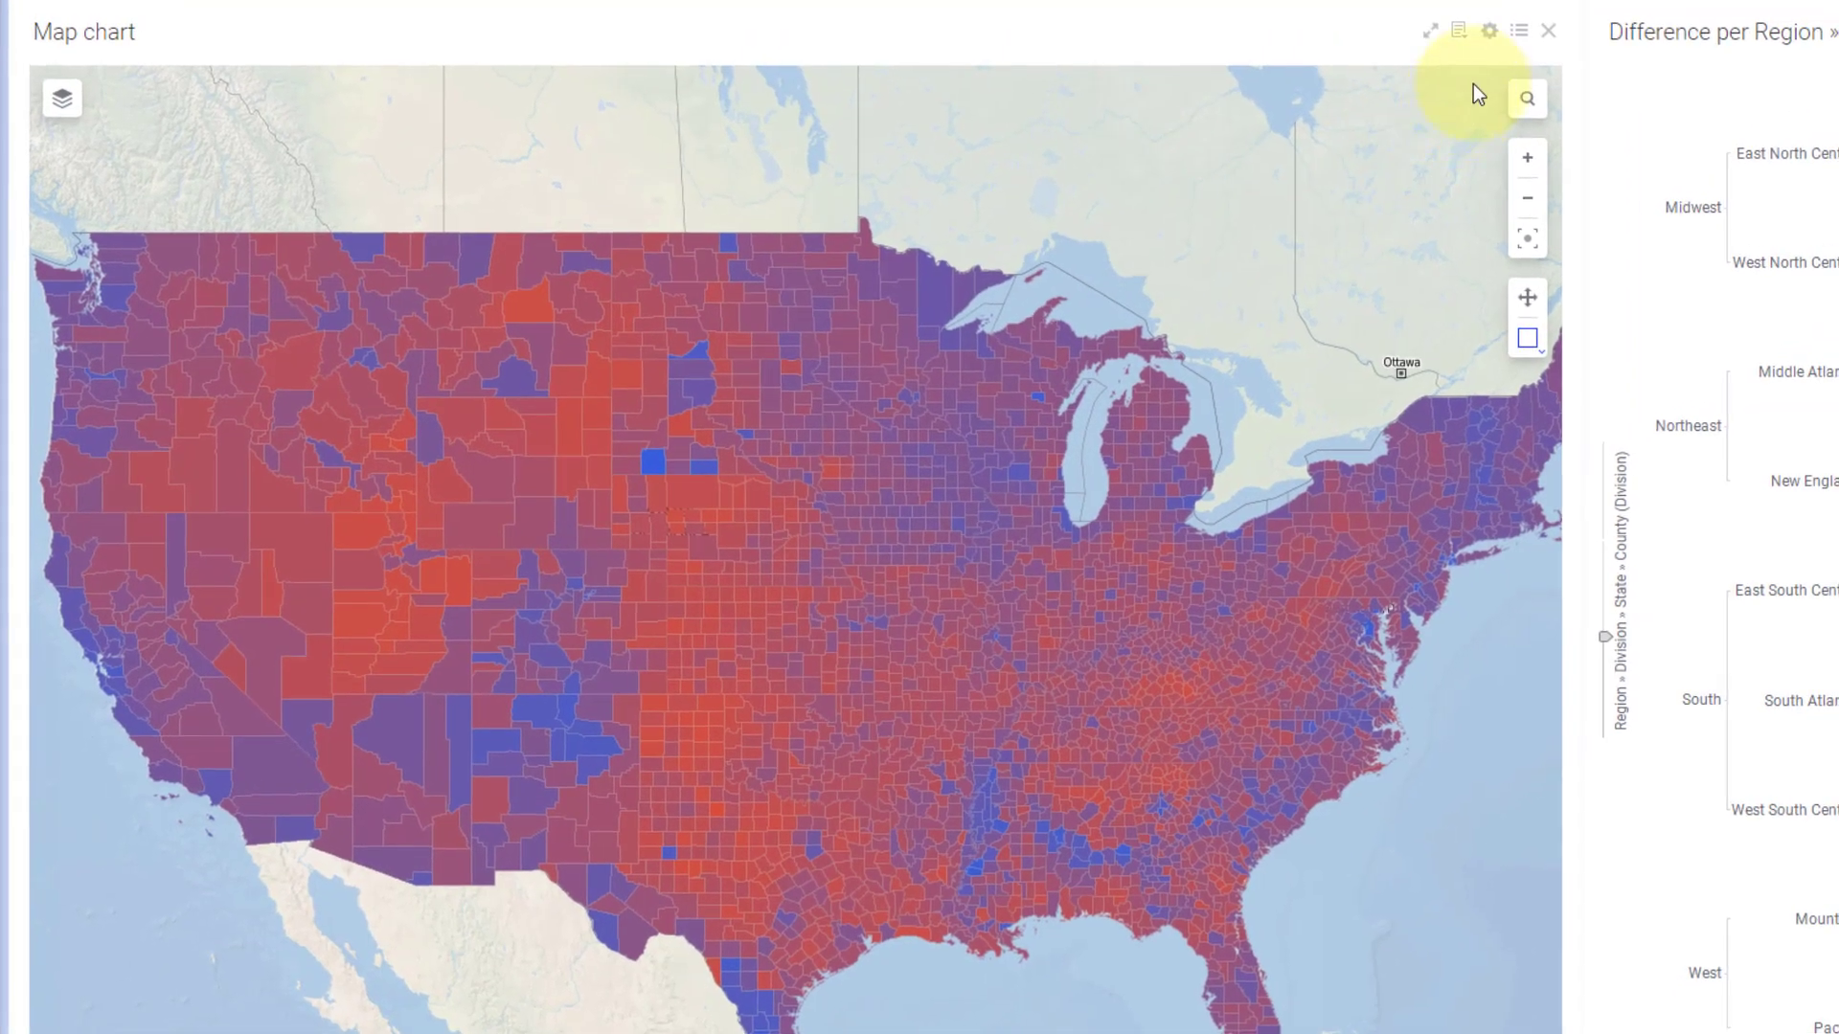
Add a near-white midpoint at 0 to the county map's red-blue colour gradient
click(1519, 32)
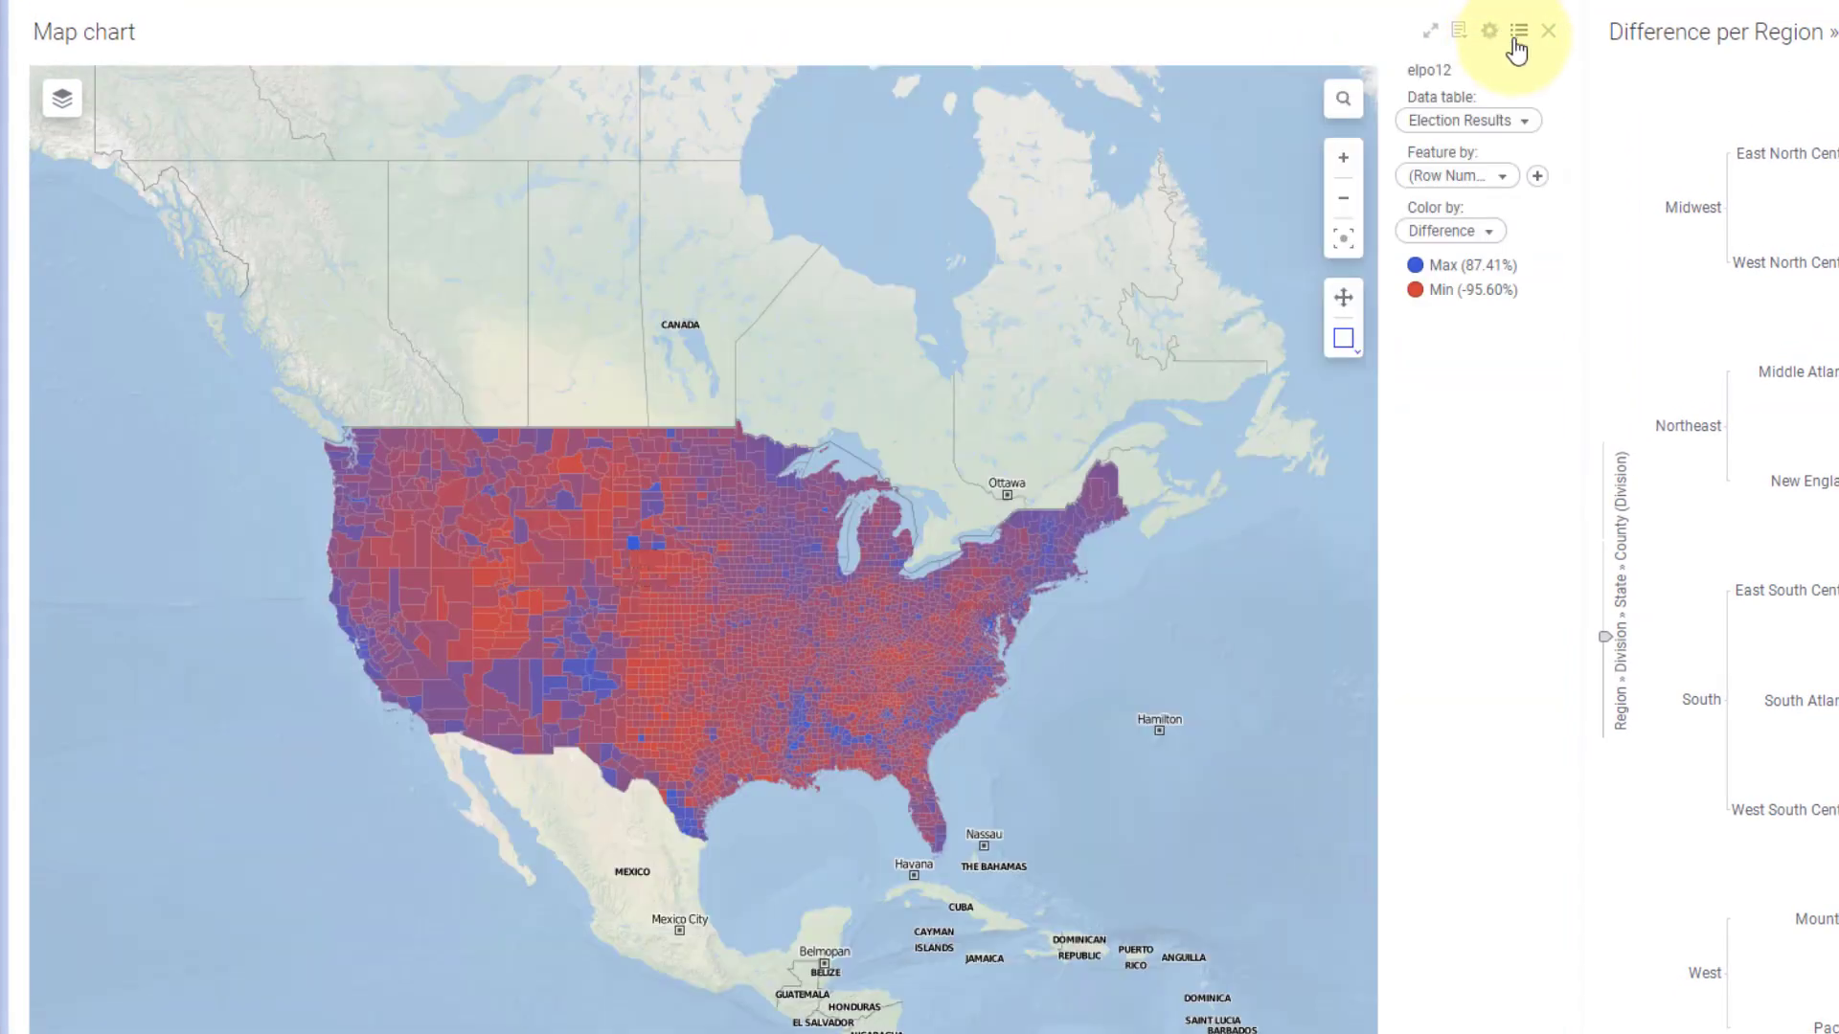
right_click(1456, 231)
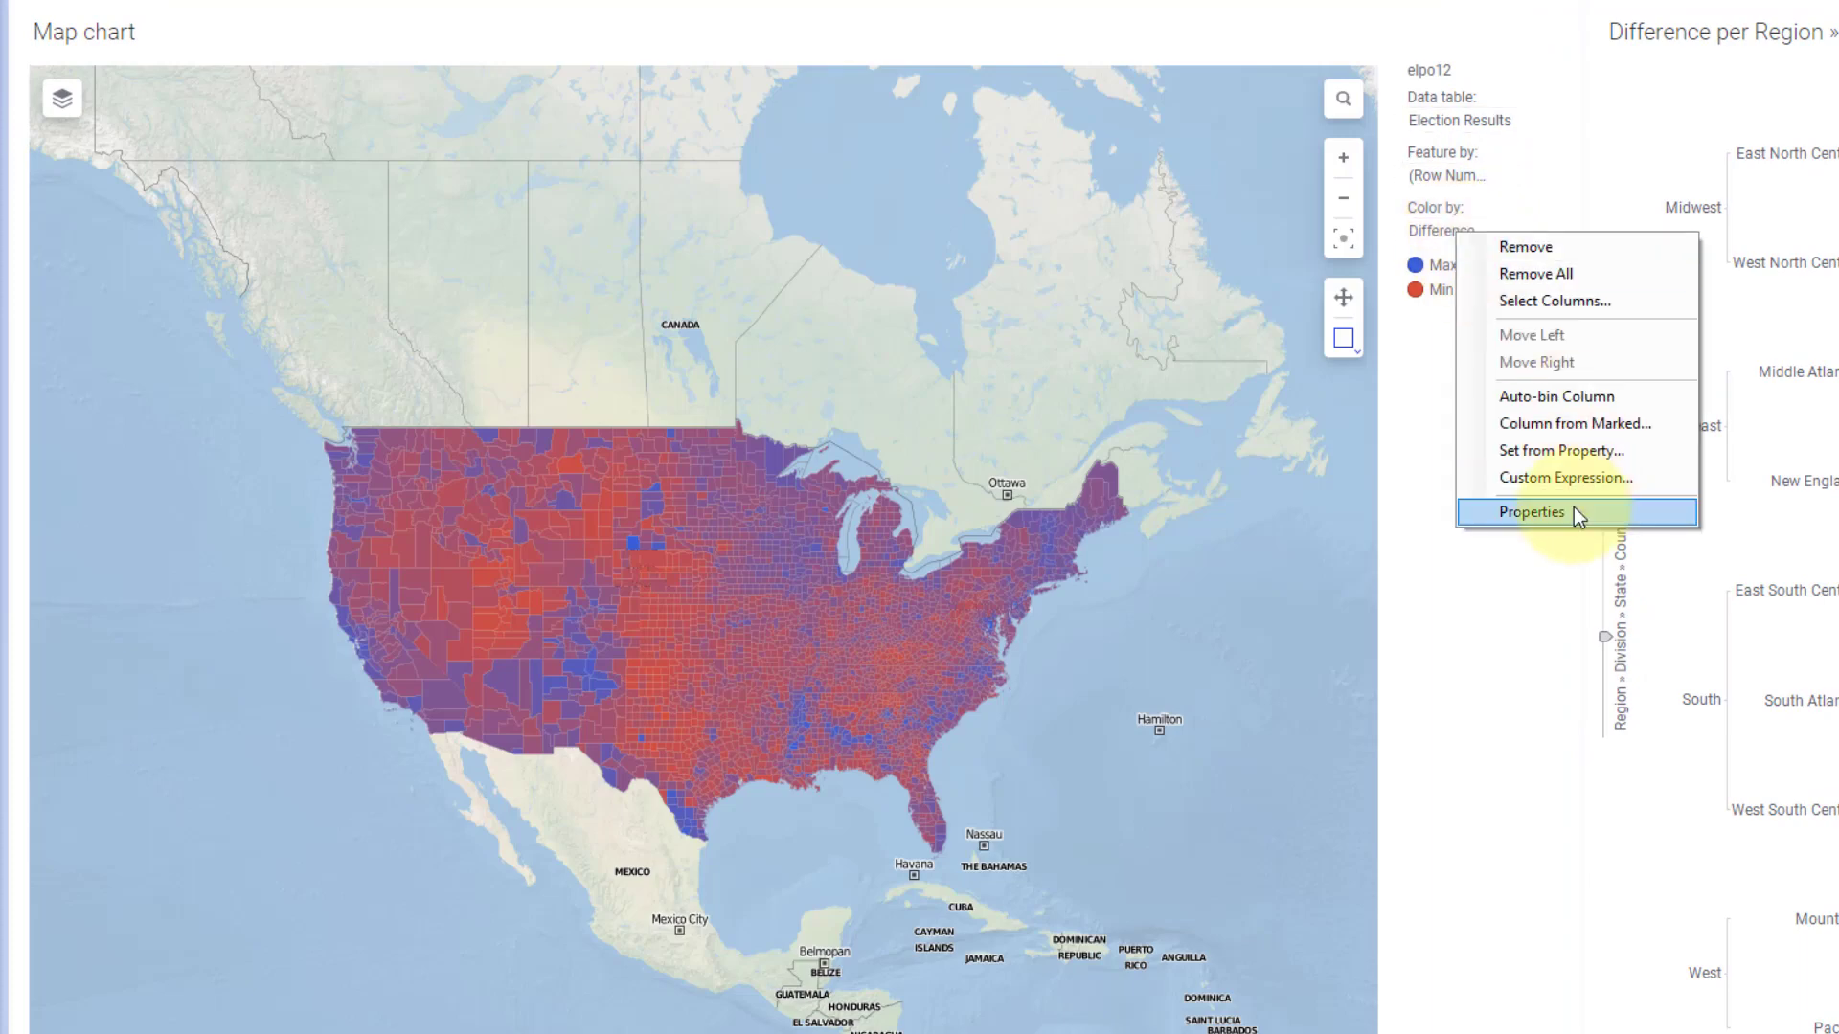
click(1576, 507)
click(1376, 548)
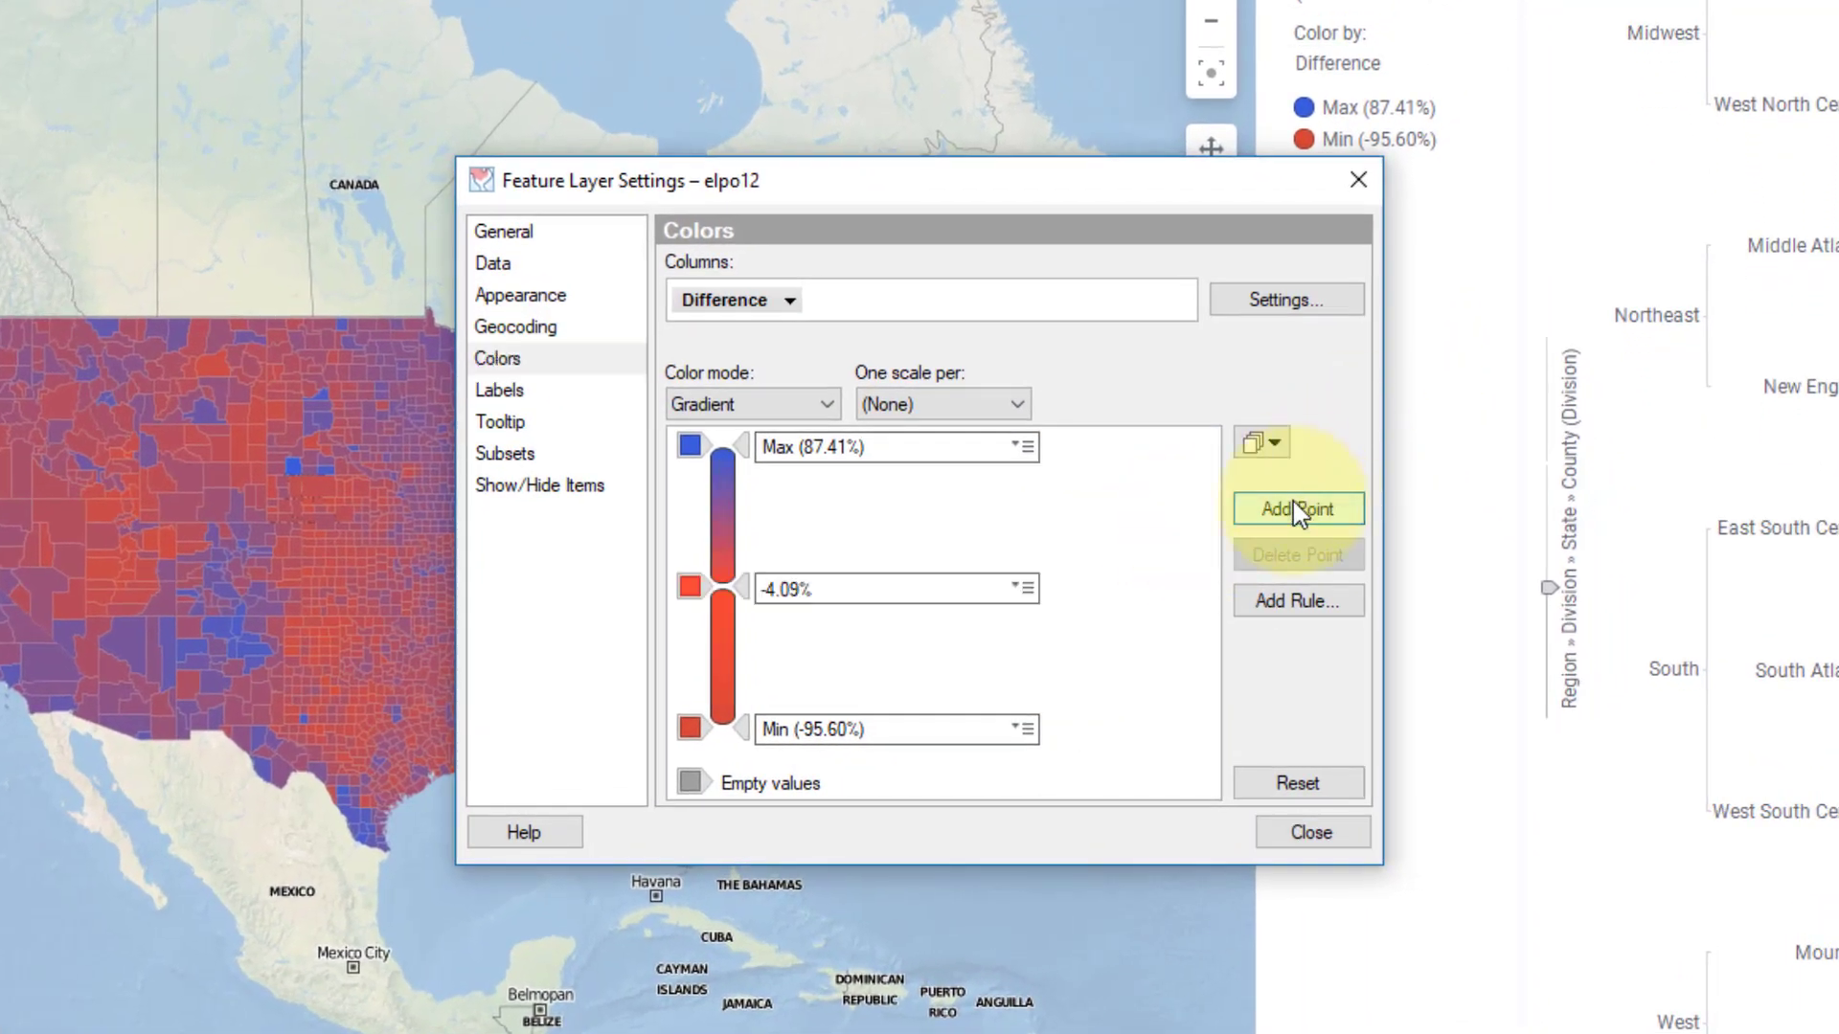
click(874, 587)
key(ctrl+a)
text(0)
key(Return)
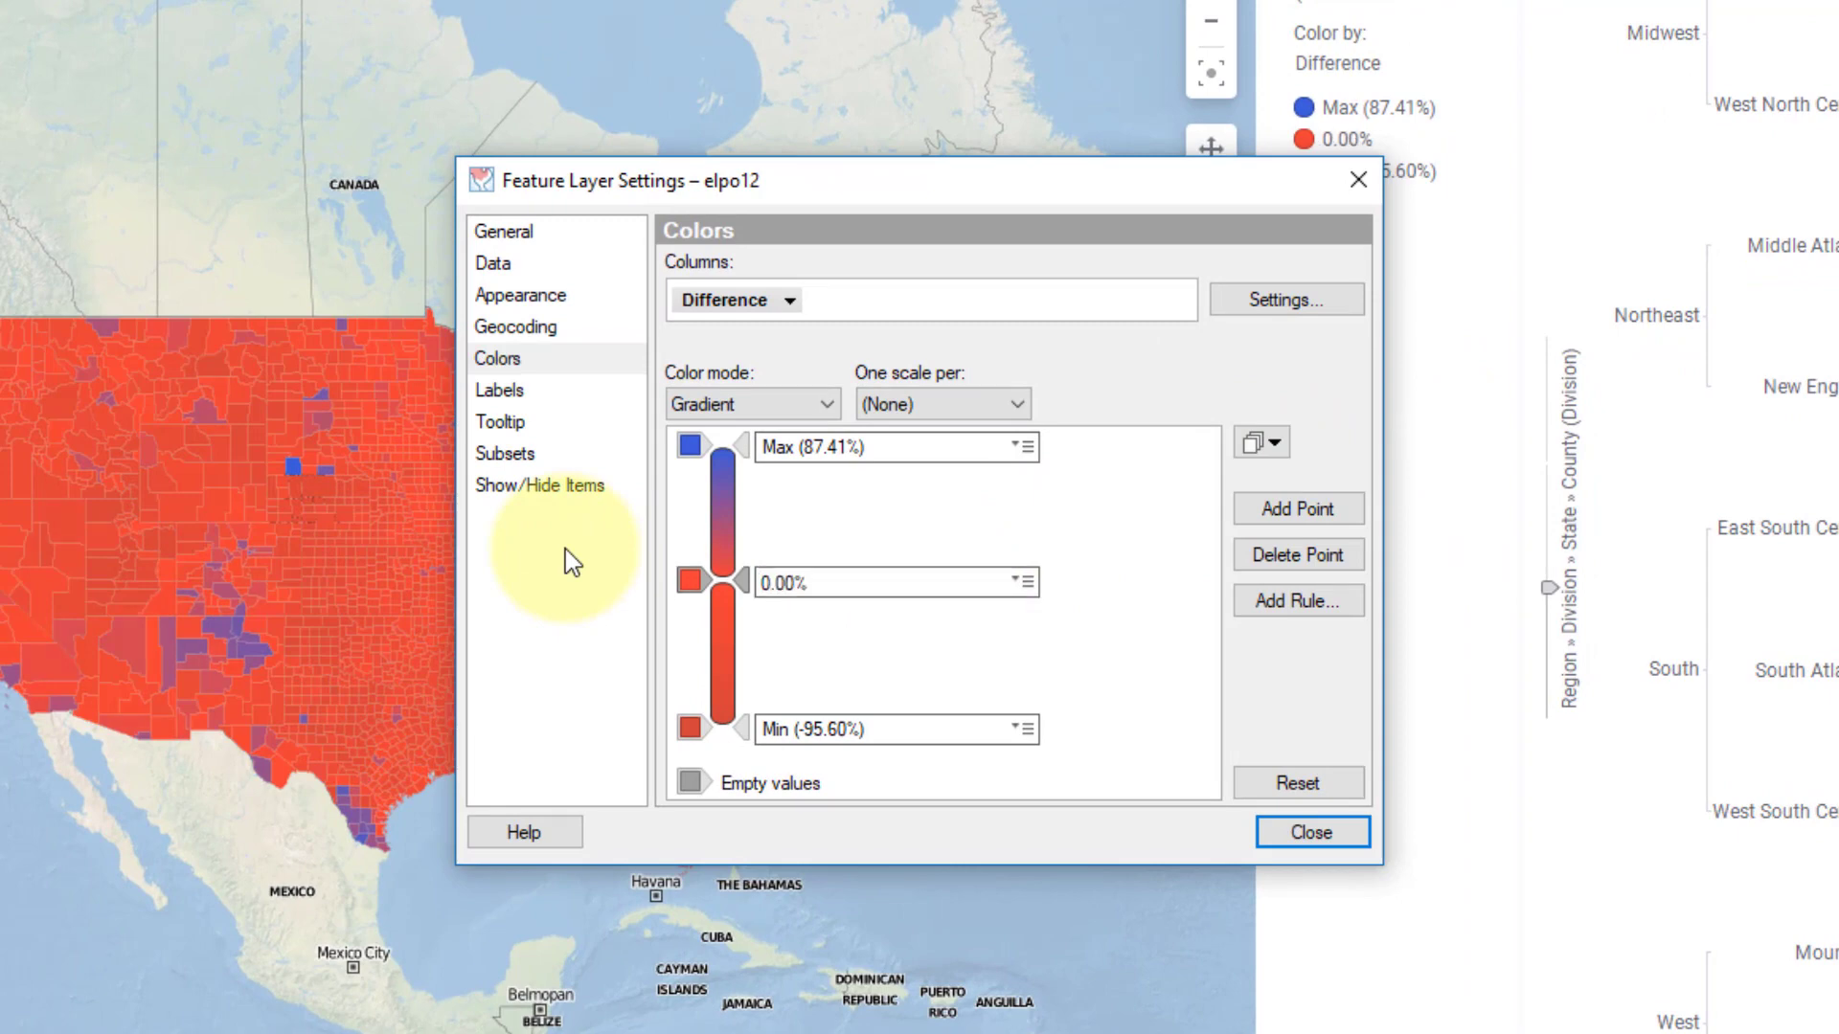
click(688, 580)
click(989, 658)
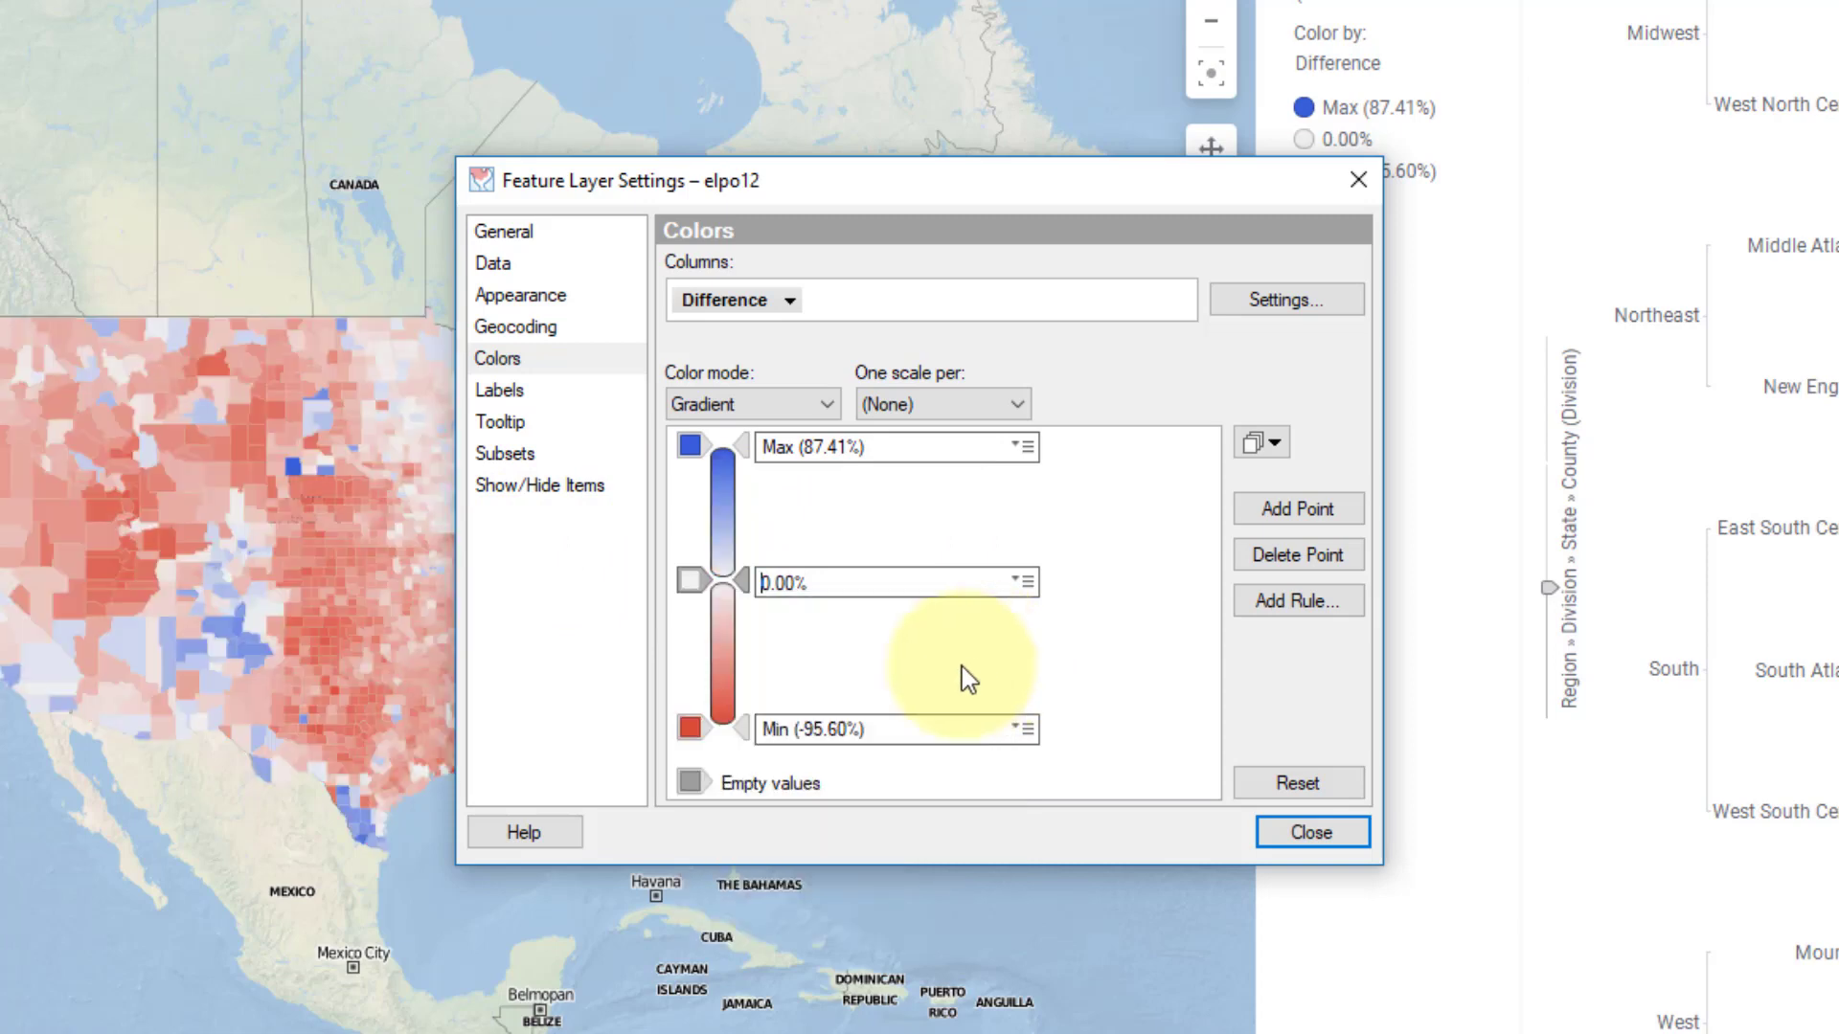
click(1304, 830)
scroll(917, 542, up, 2)
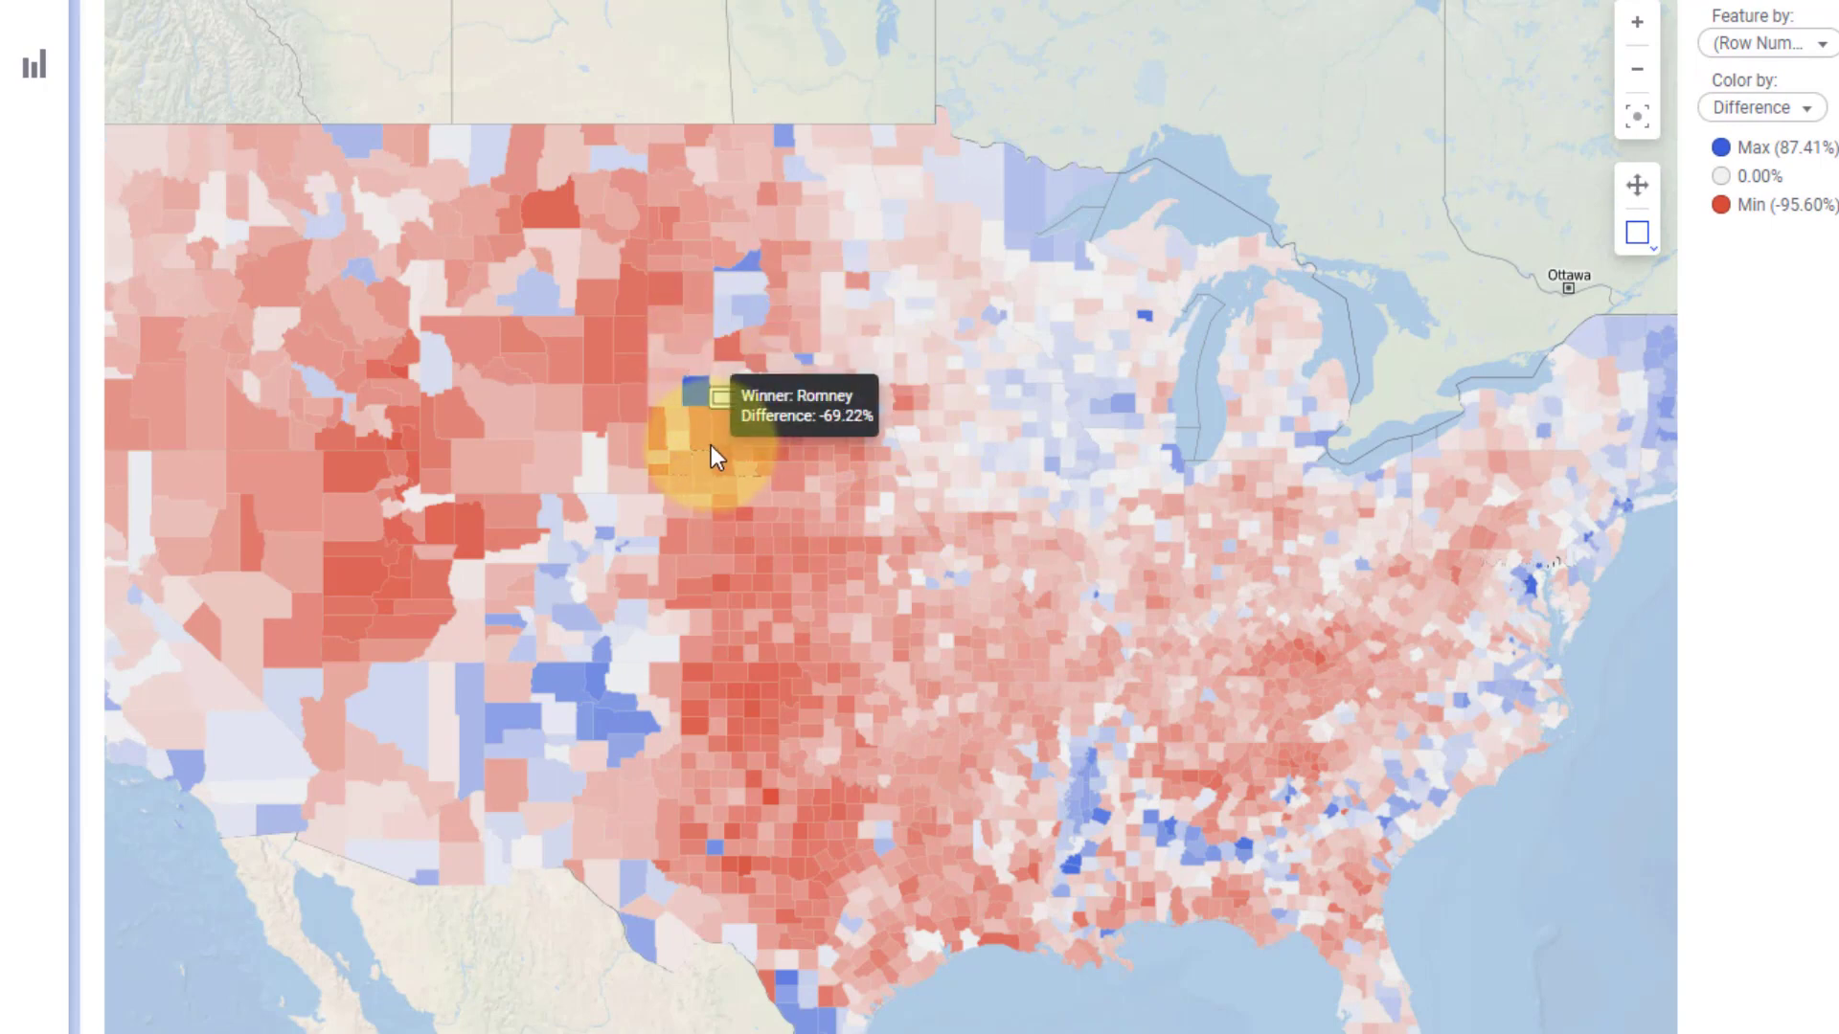
Zoom into the diverging county map to inspect values, then go to the Binary page
mouse_move(618, 378)
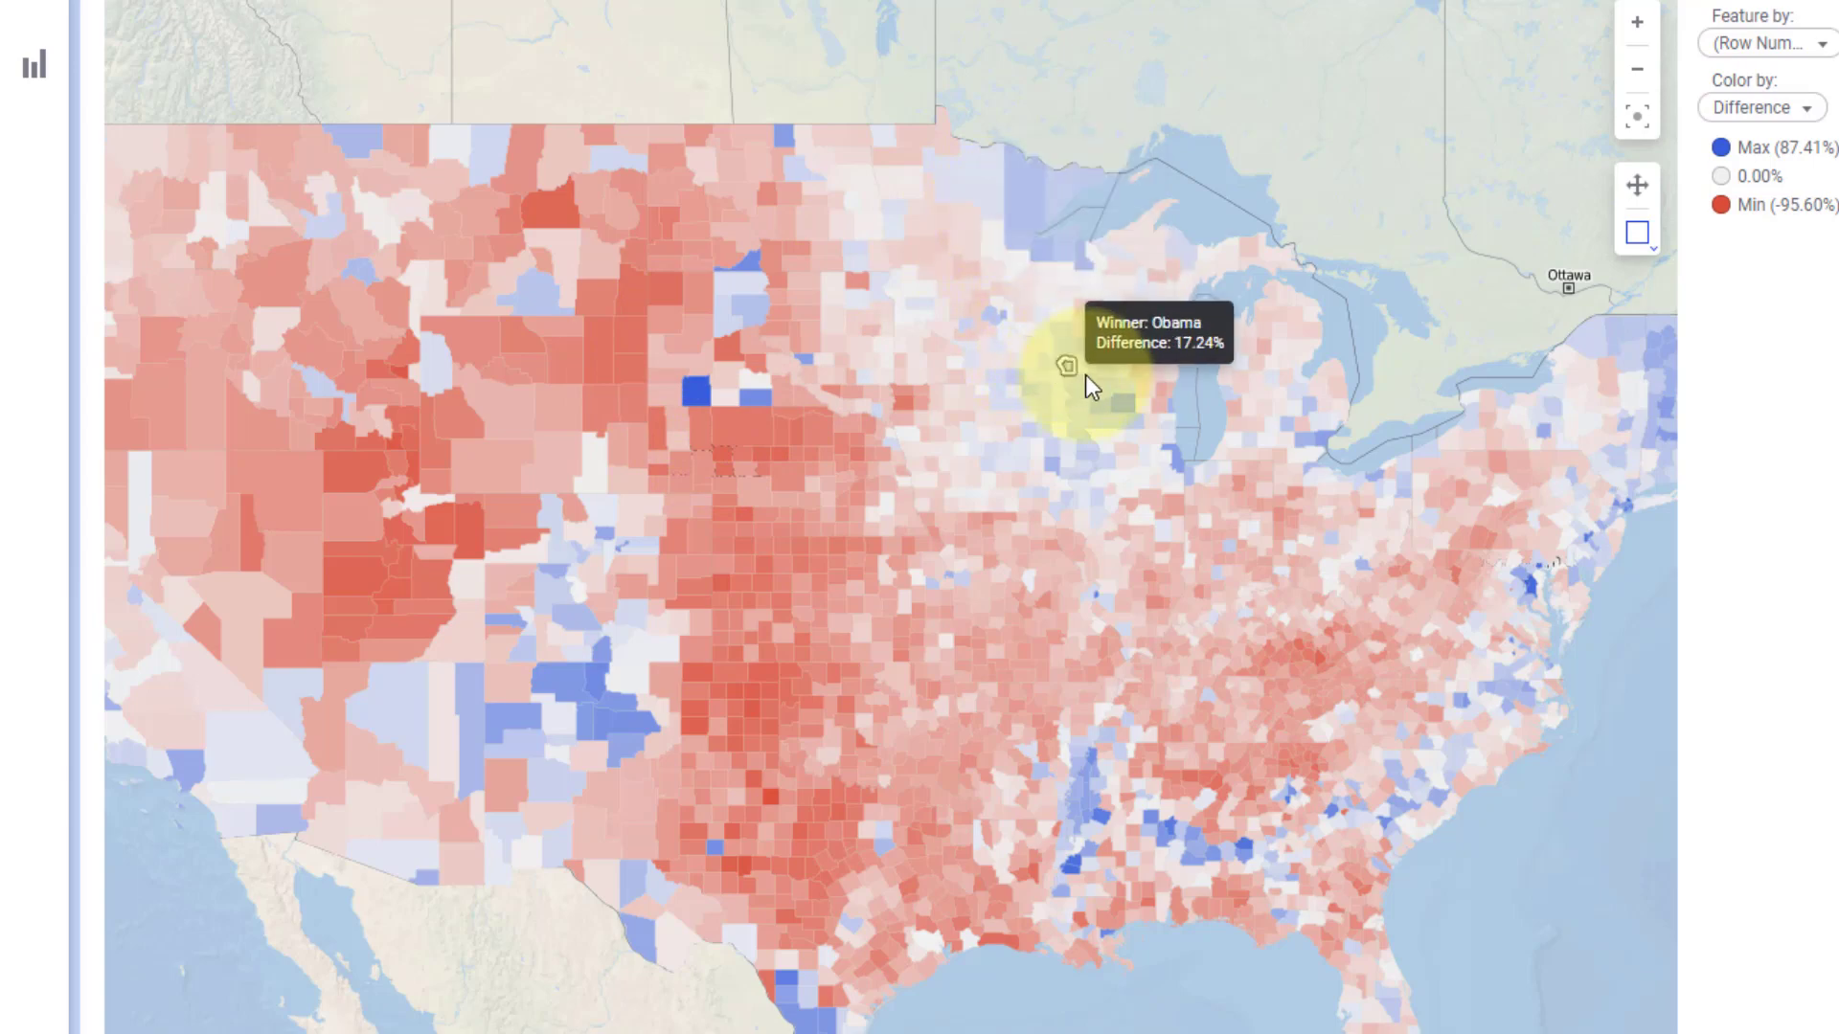
scroll(1086, 383, up, 2)
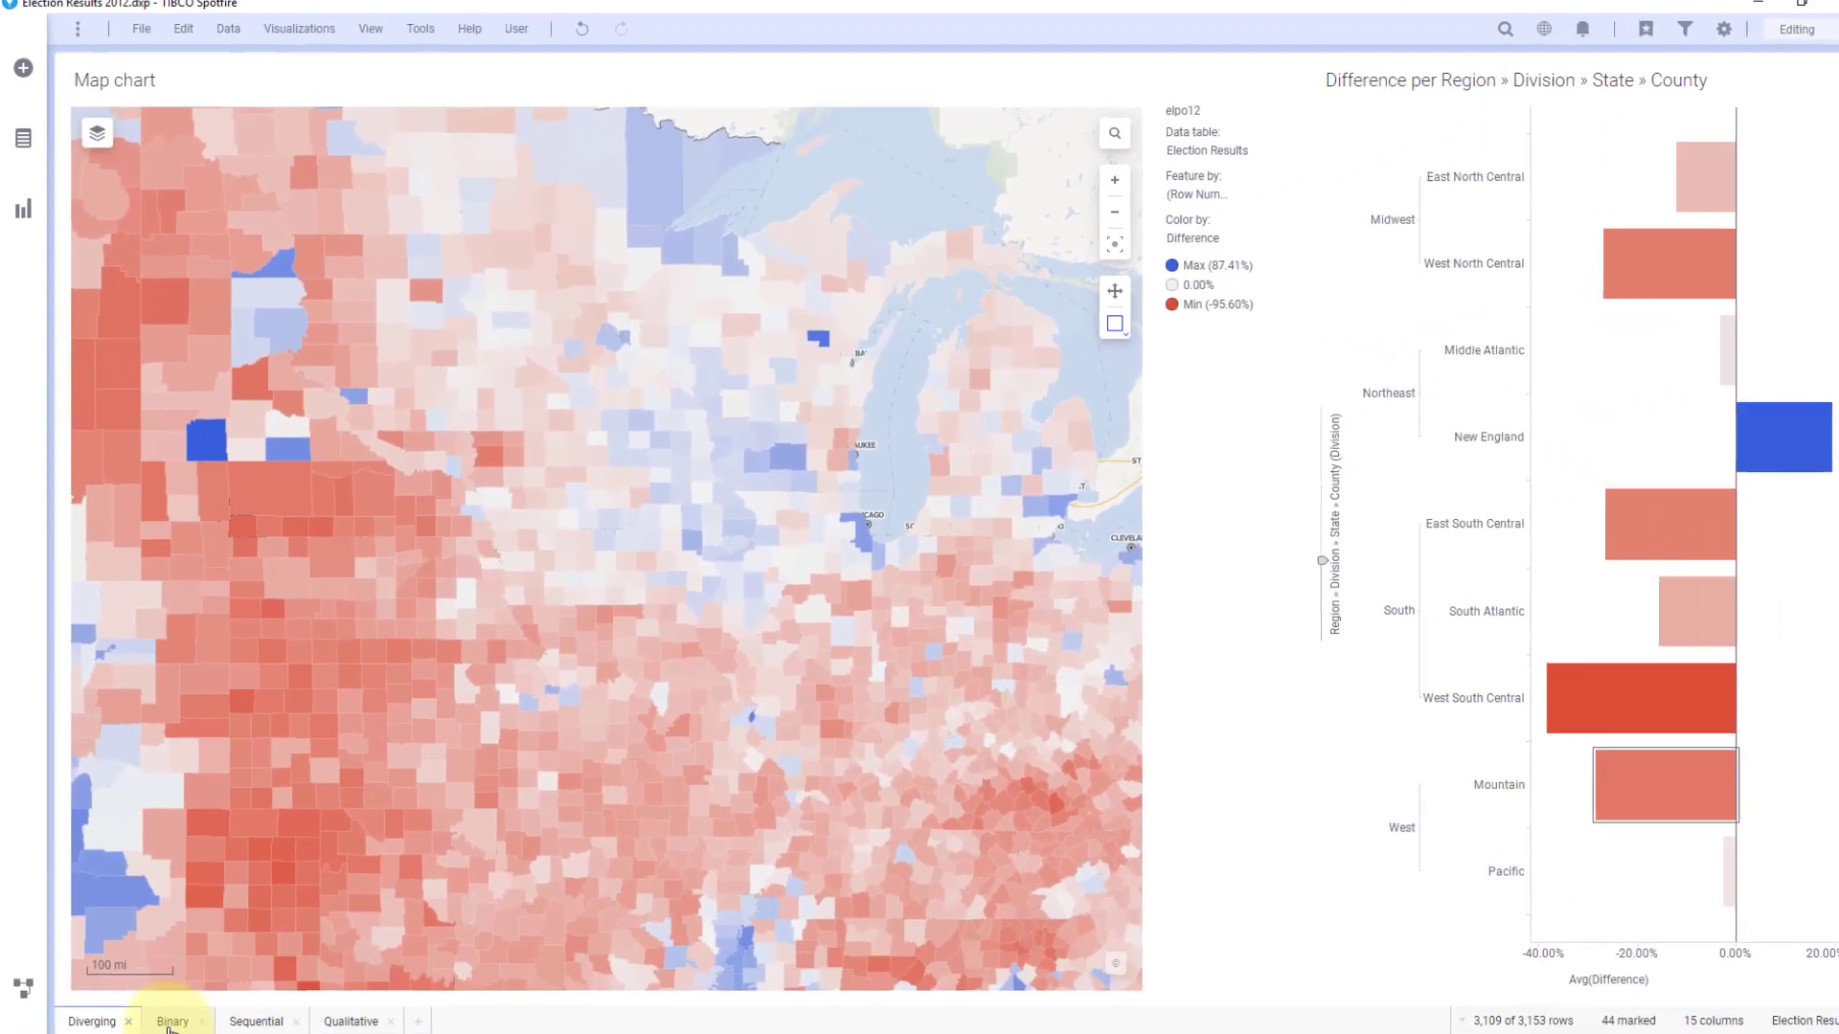
click(169, 1012)
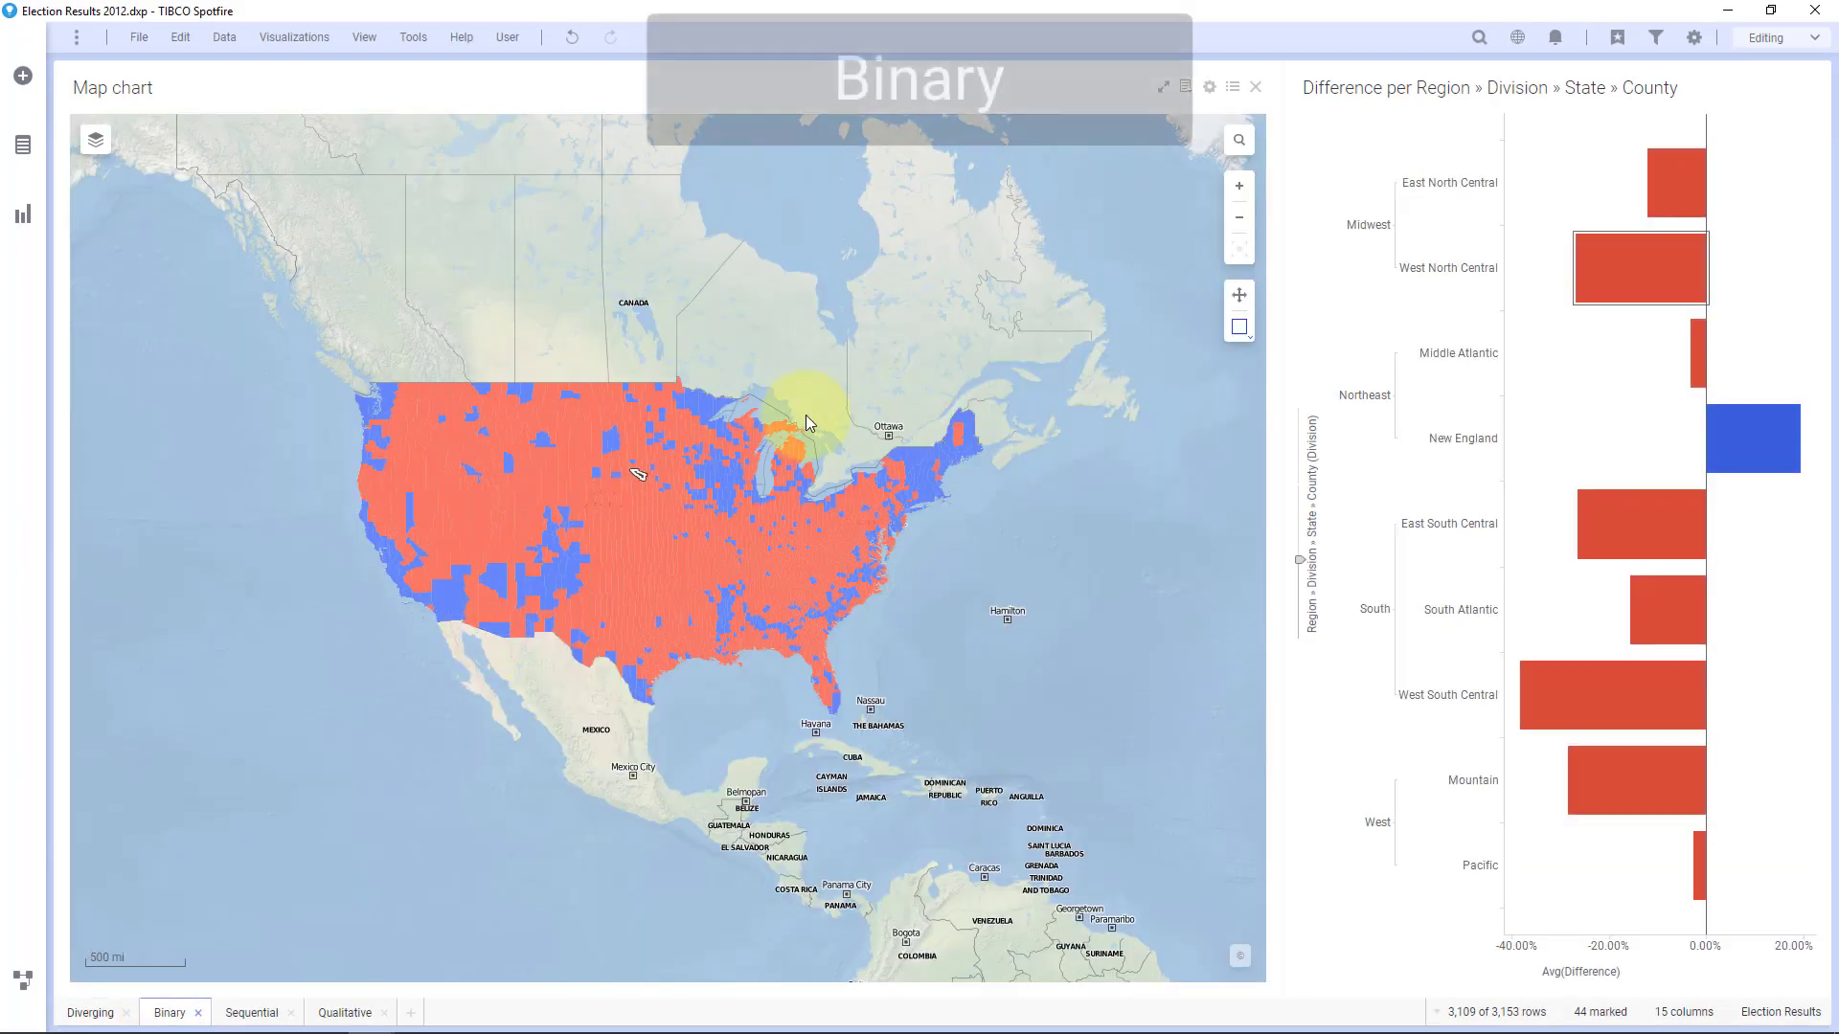
Zoom into the binary red-blue map, then go to the Sequential page
scroll(738, 442, up, 2)
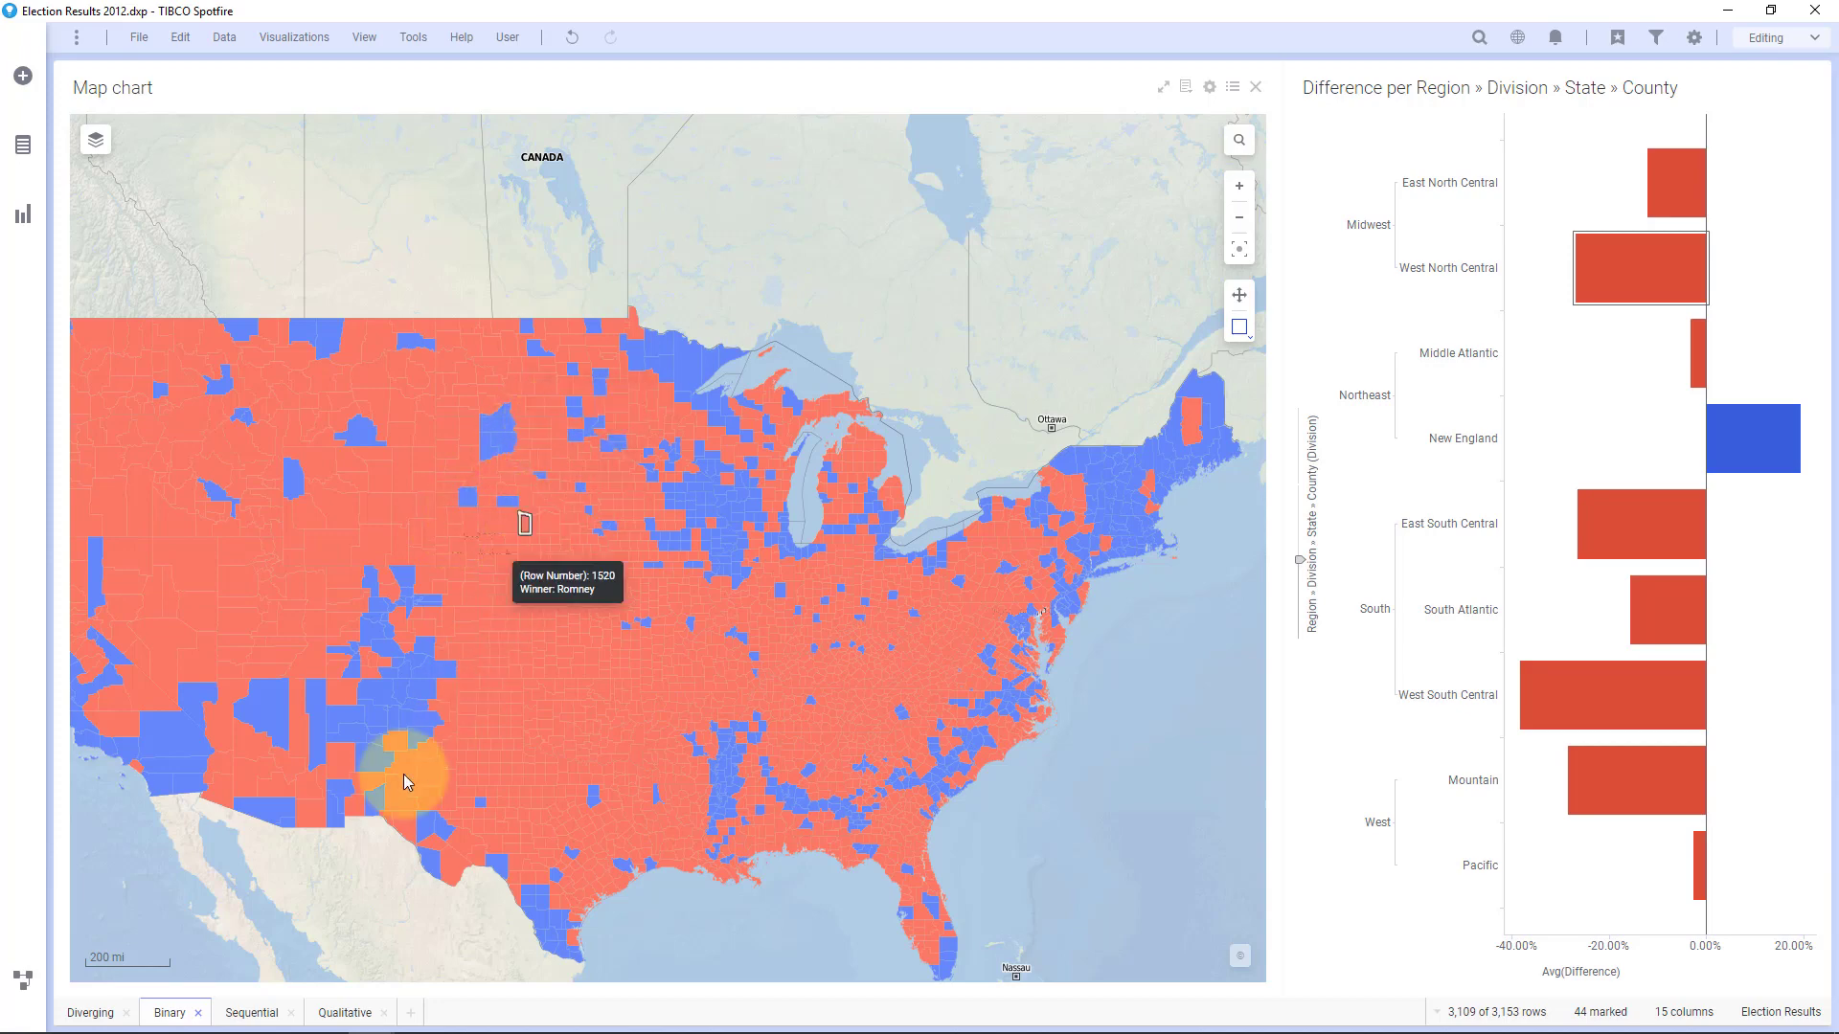
click(252, 1014)
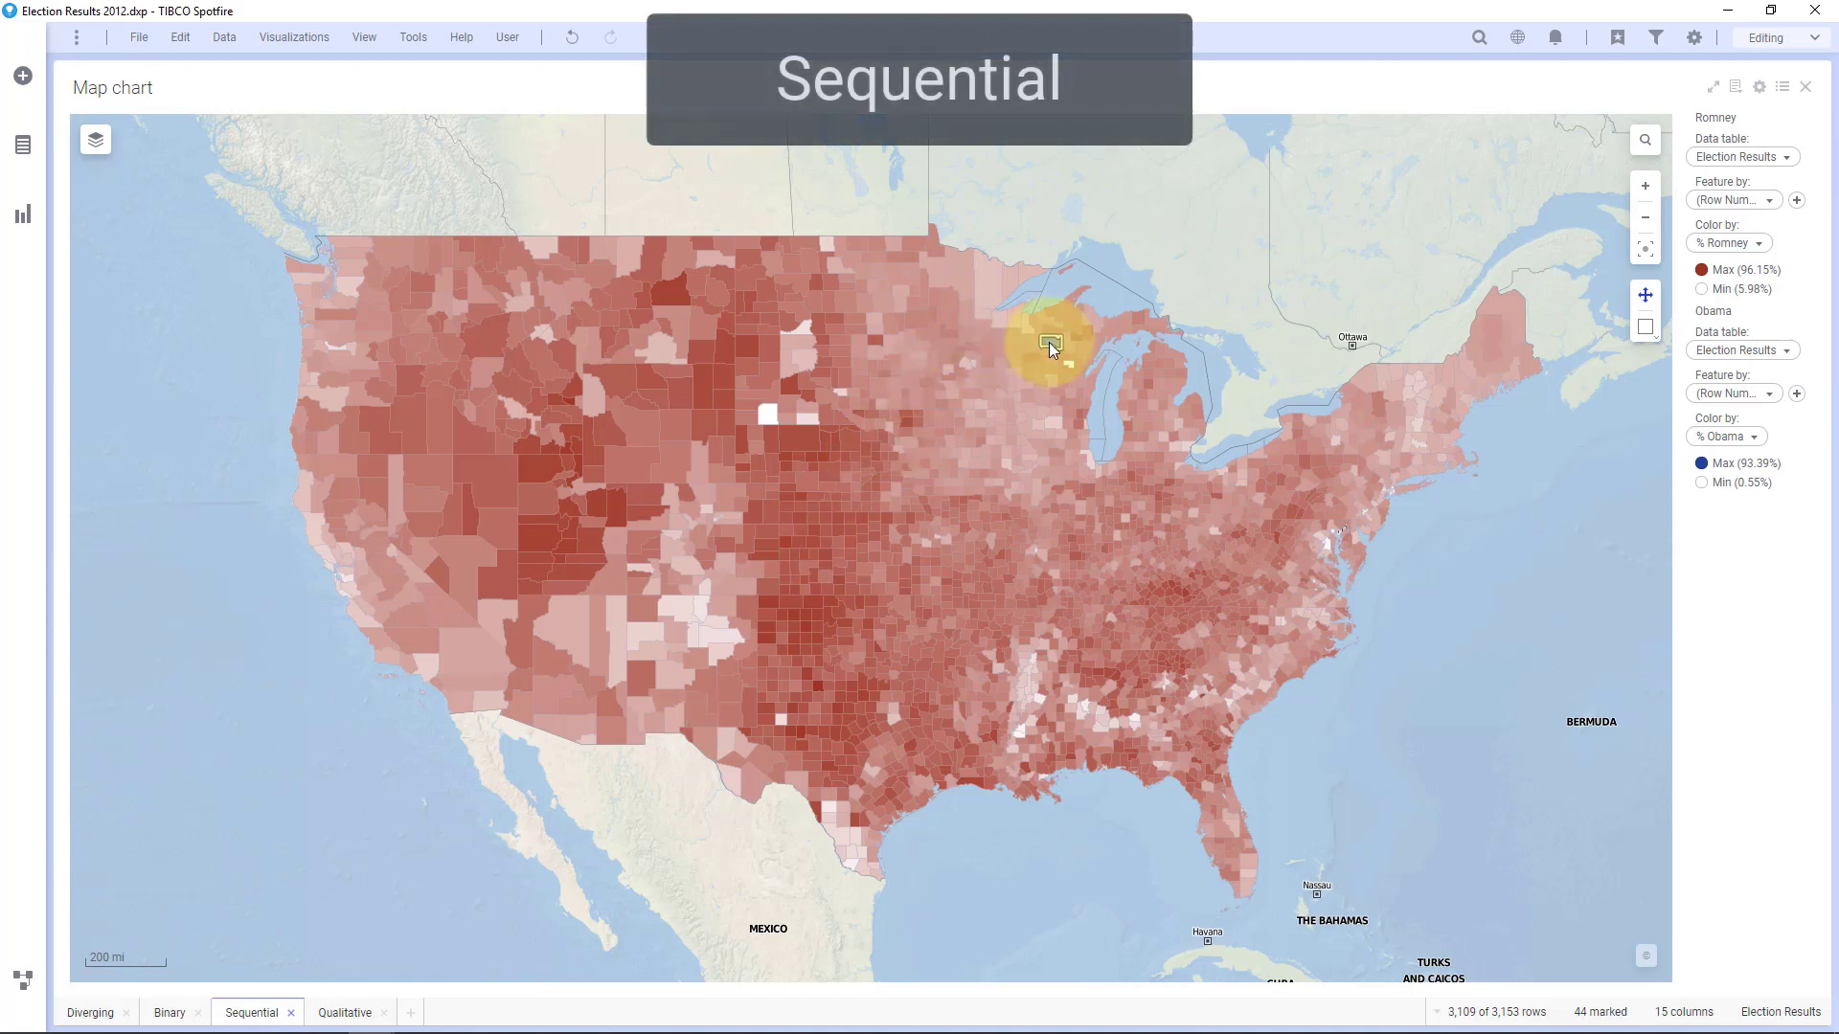
Hide the Romney map layer so counties show Obama's share in blue, then open the Qualitative page
mouse_move(1051, 349)
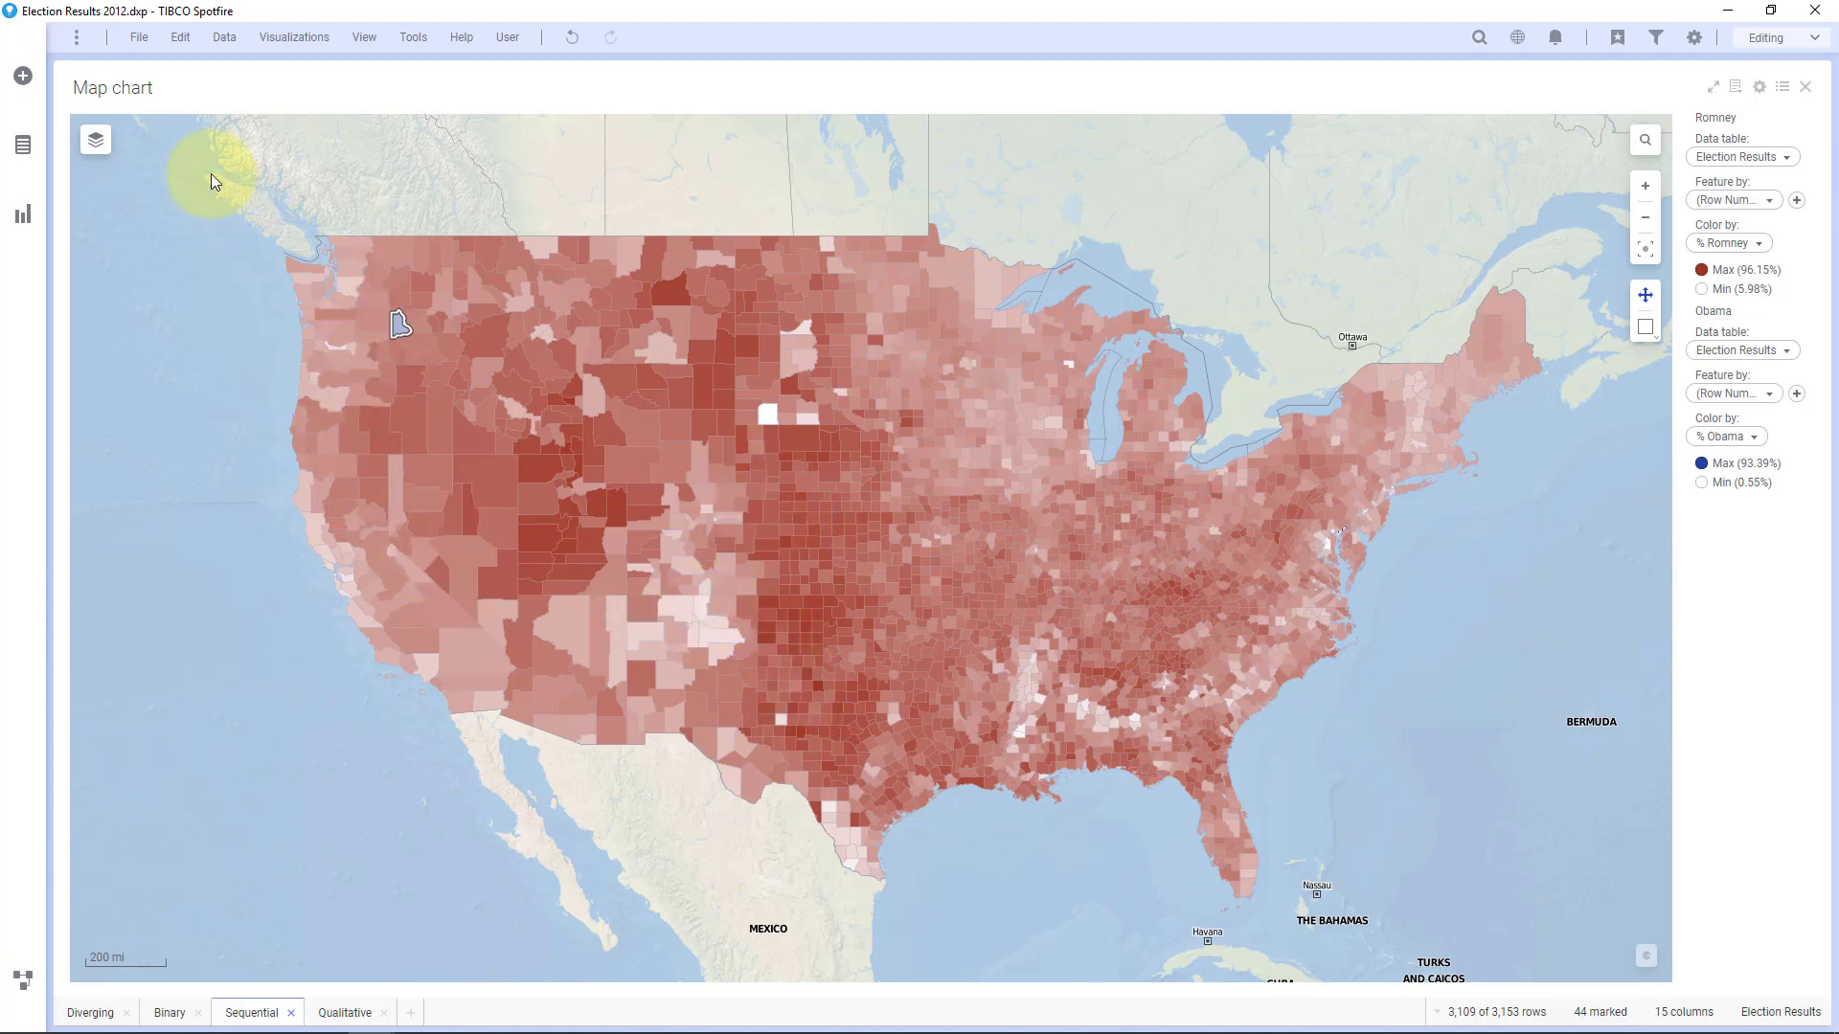
click(95, 140)
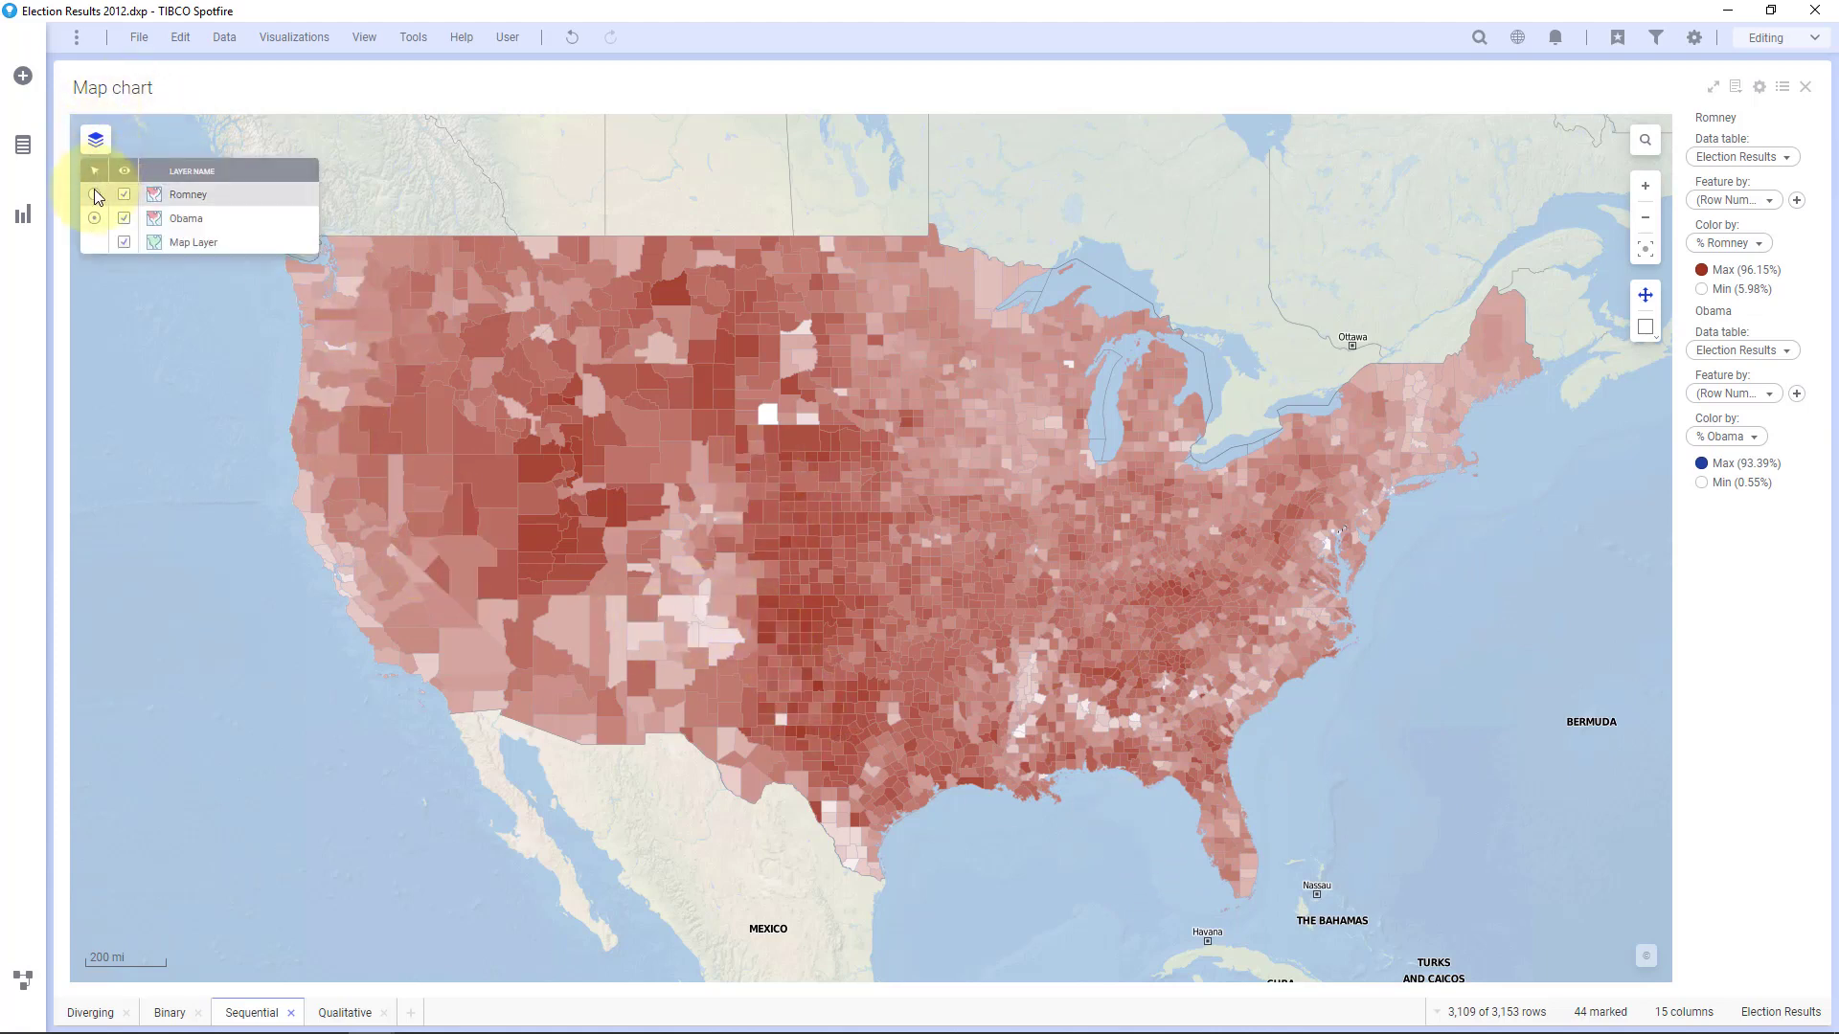
click(123, 194)
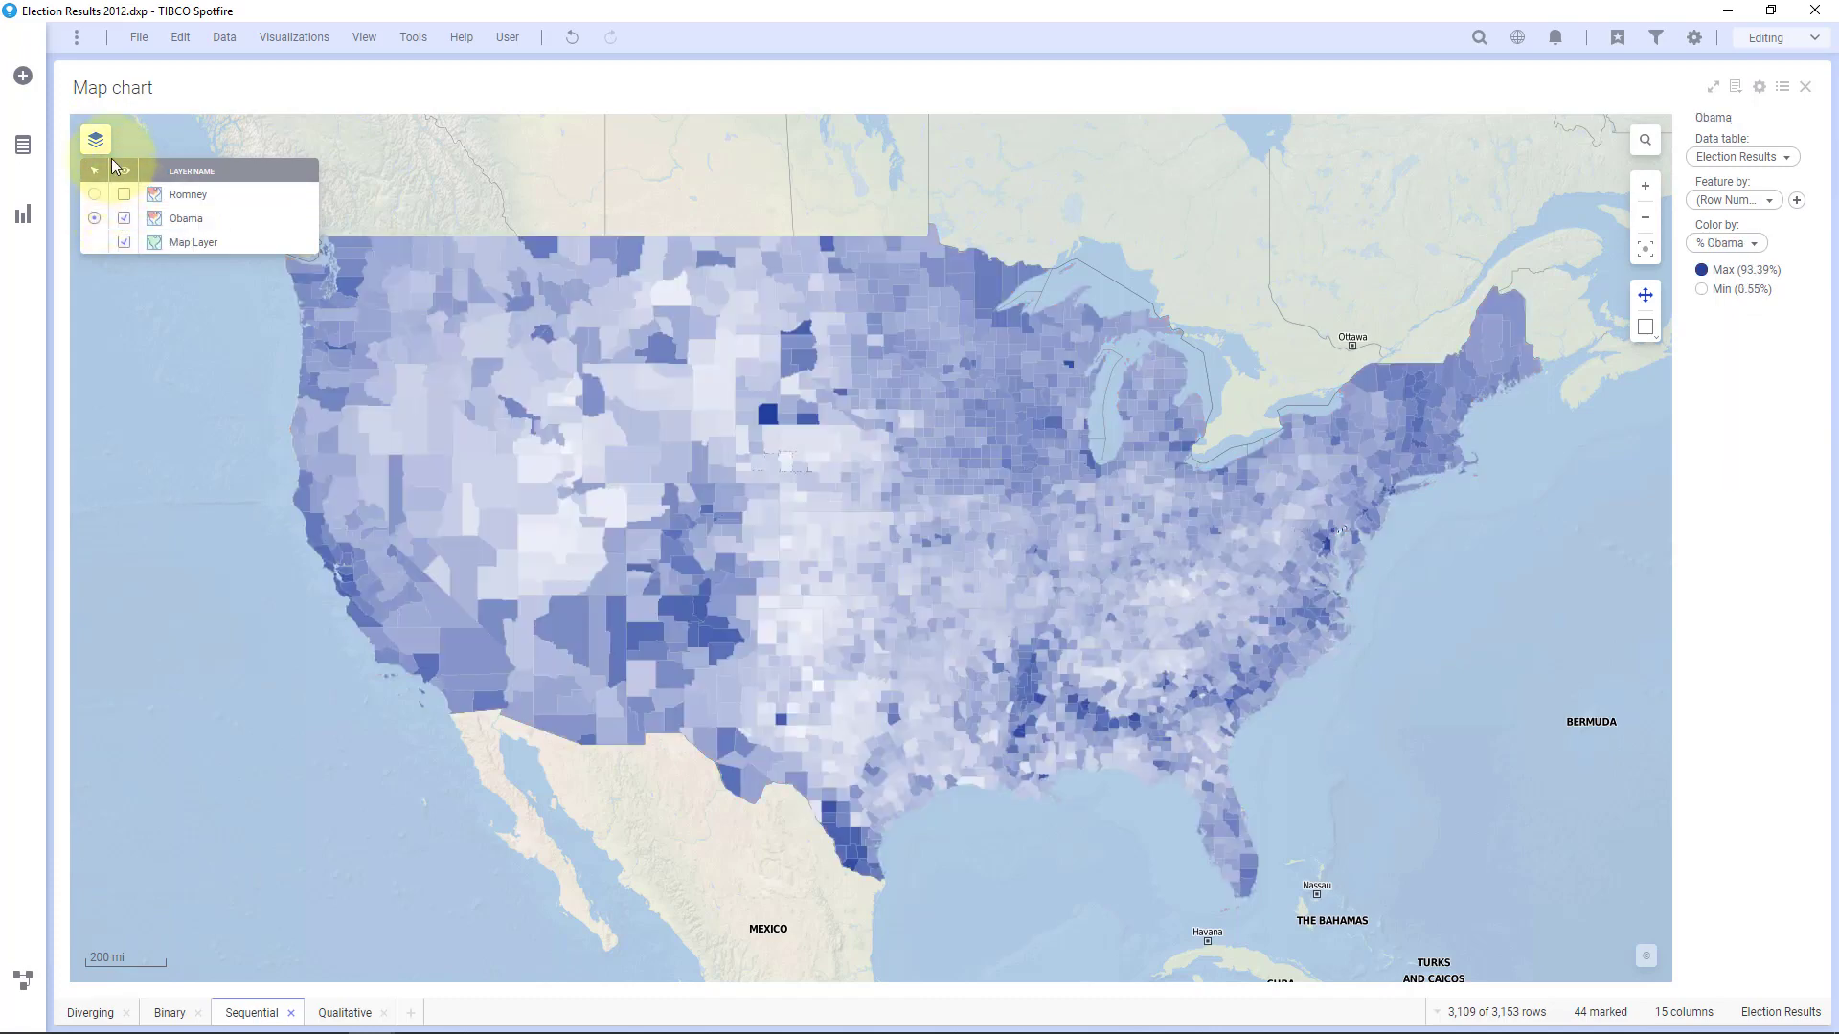
click(94, 140)
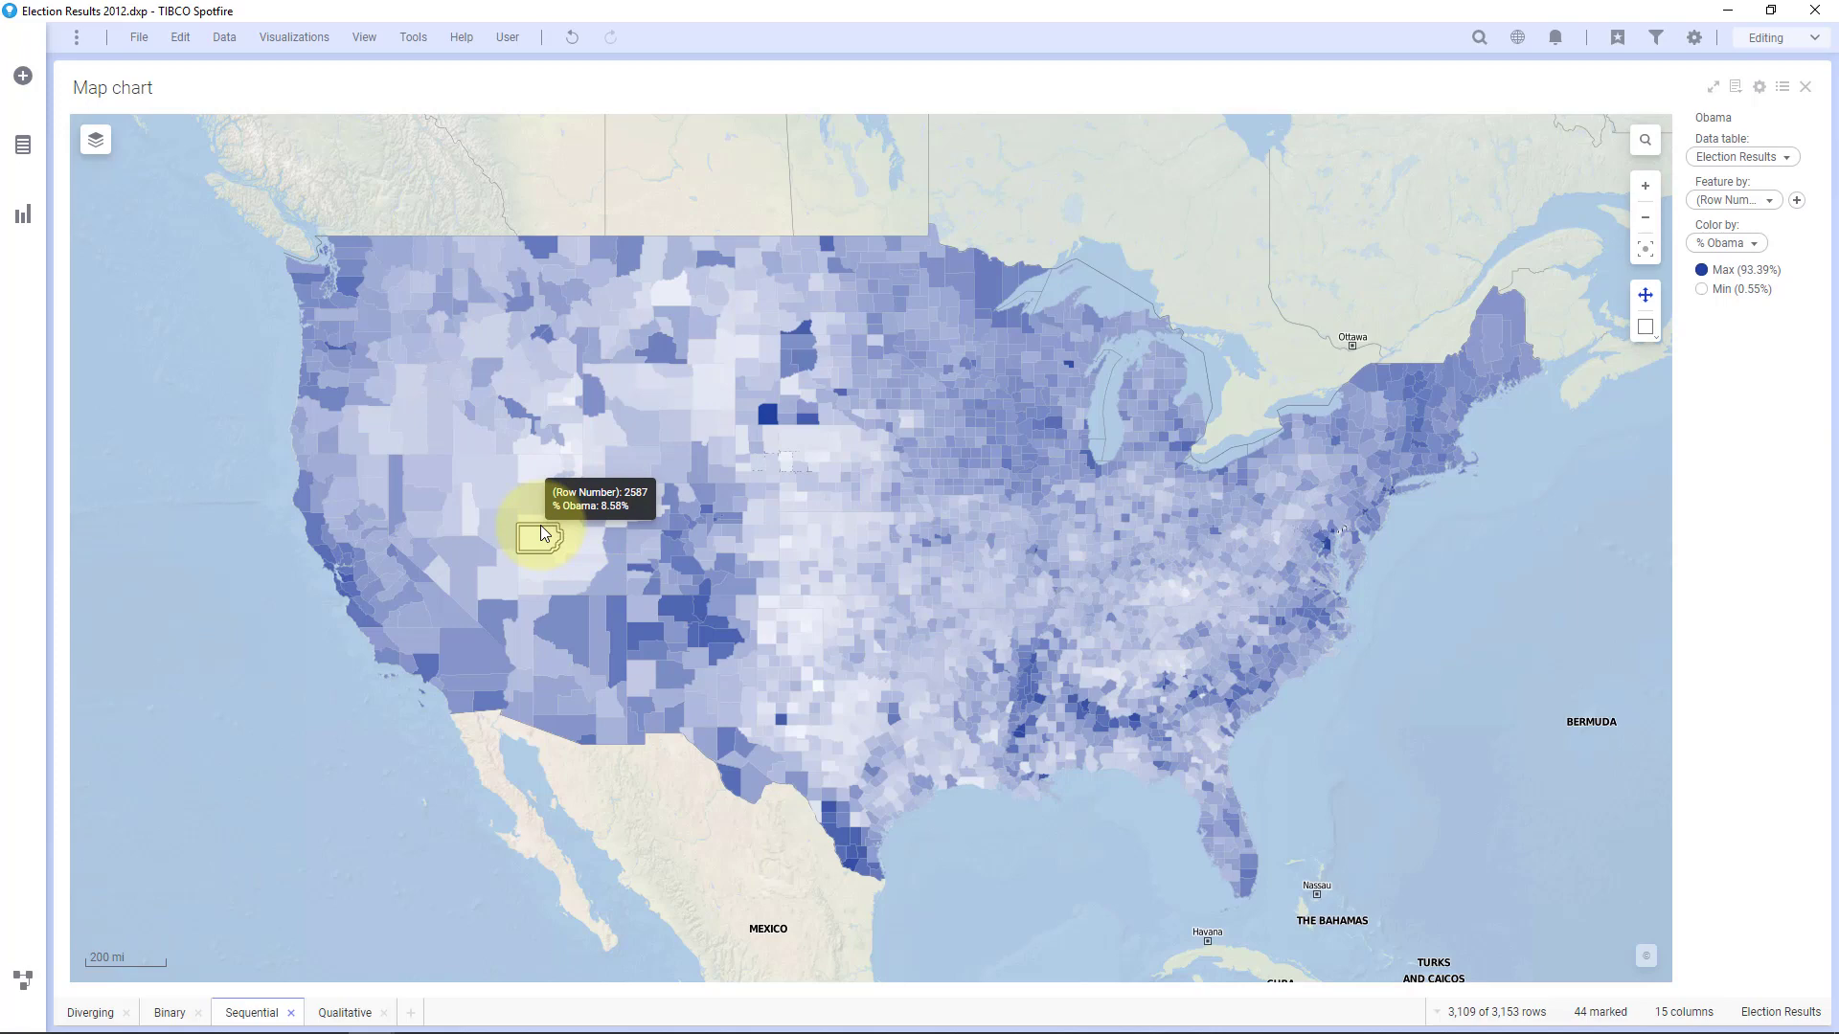
click(343, 1012)
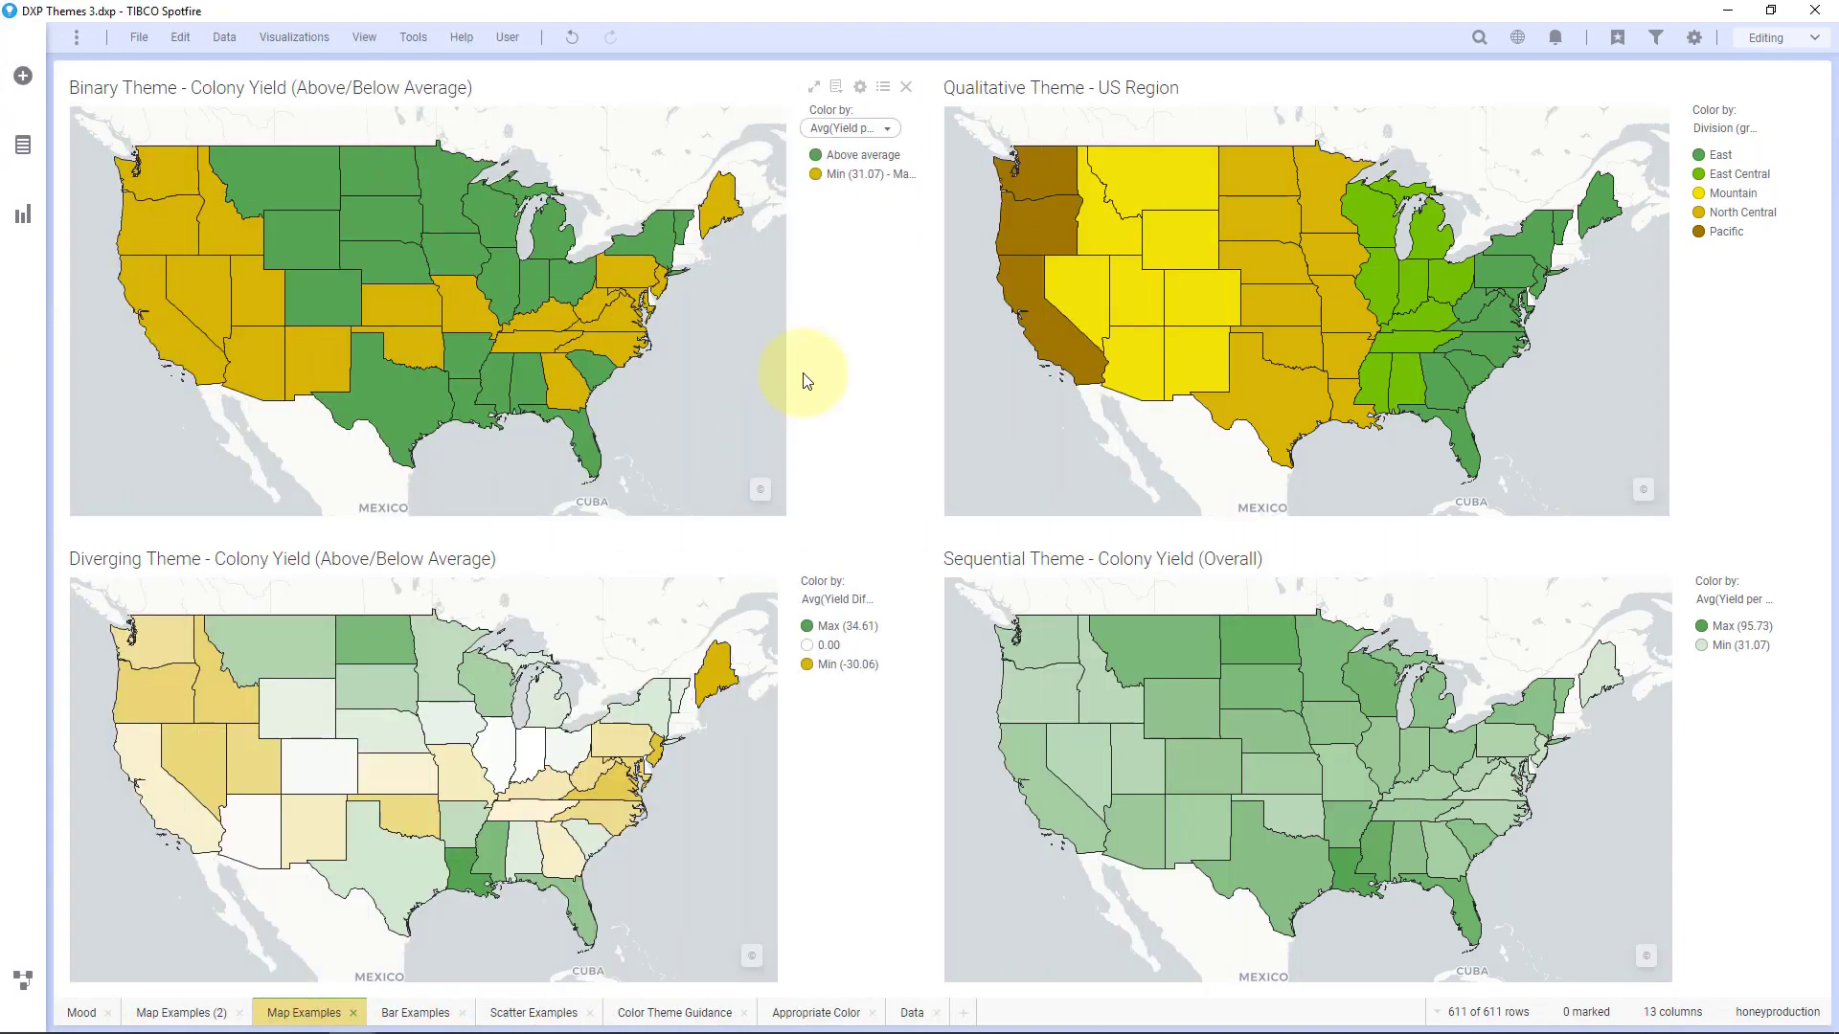
Browse the Bar Examples and Scatter Examples sheets, then return to Map Examples
click(414, 1014)
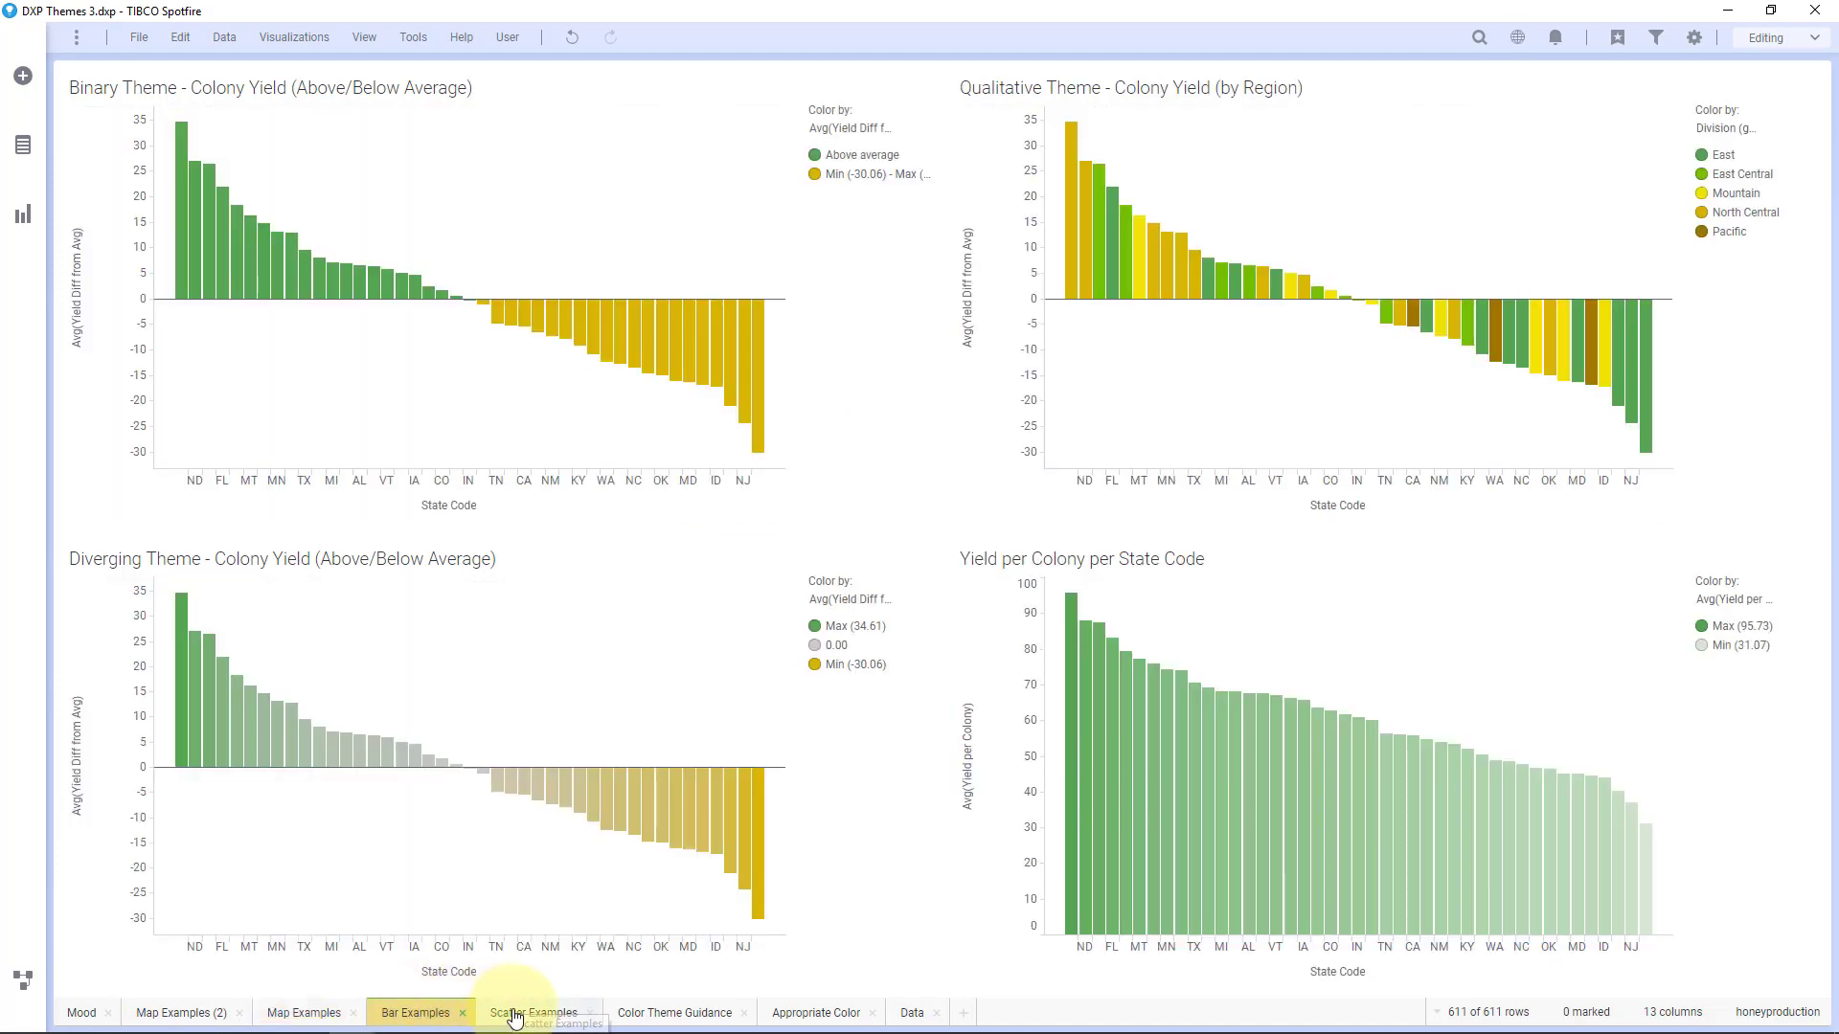
click(514, 1016)
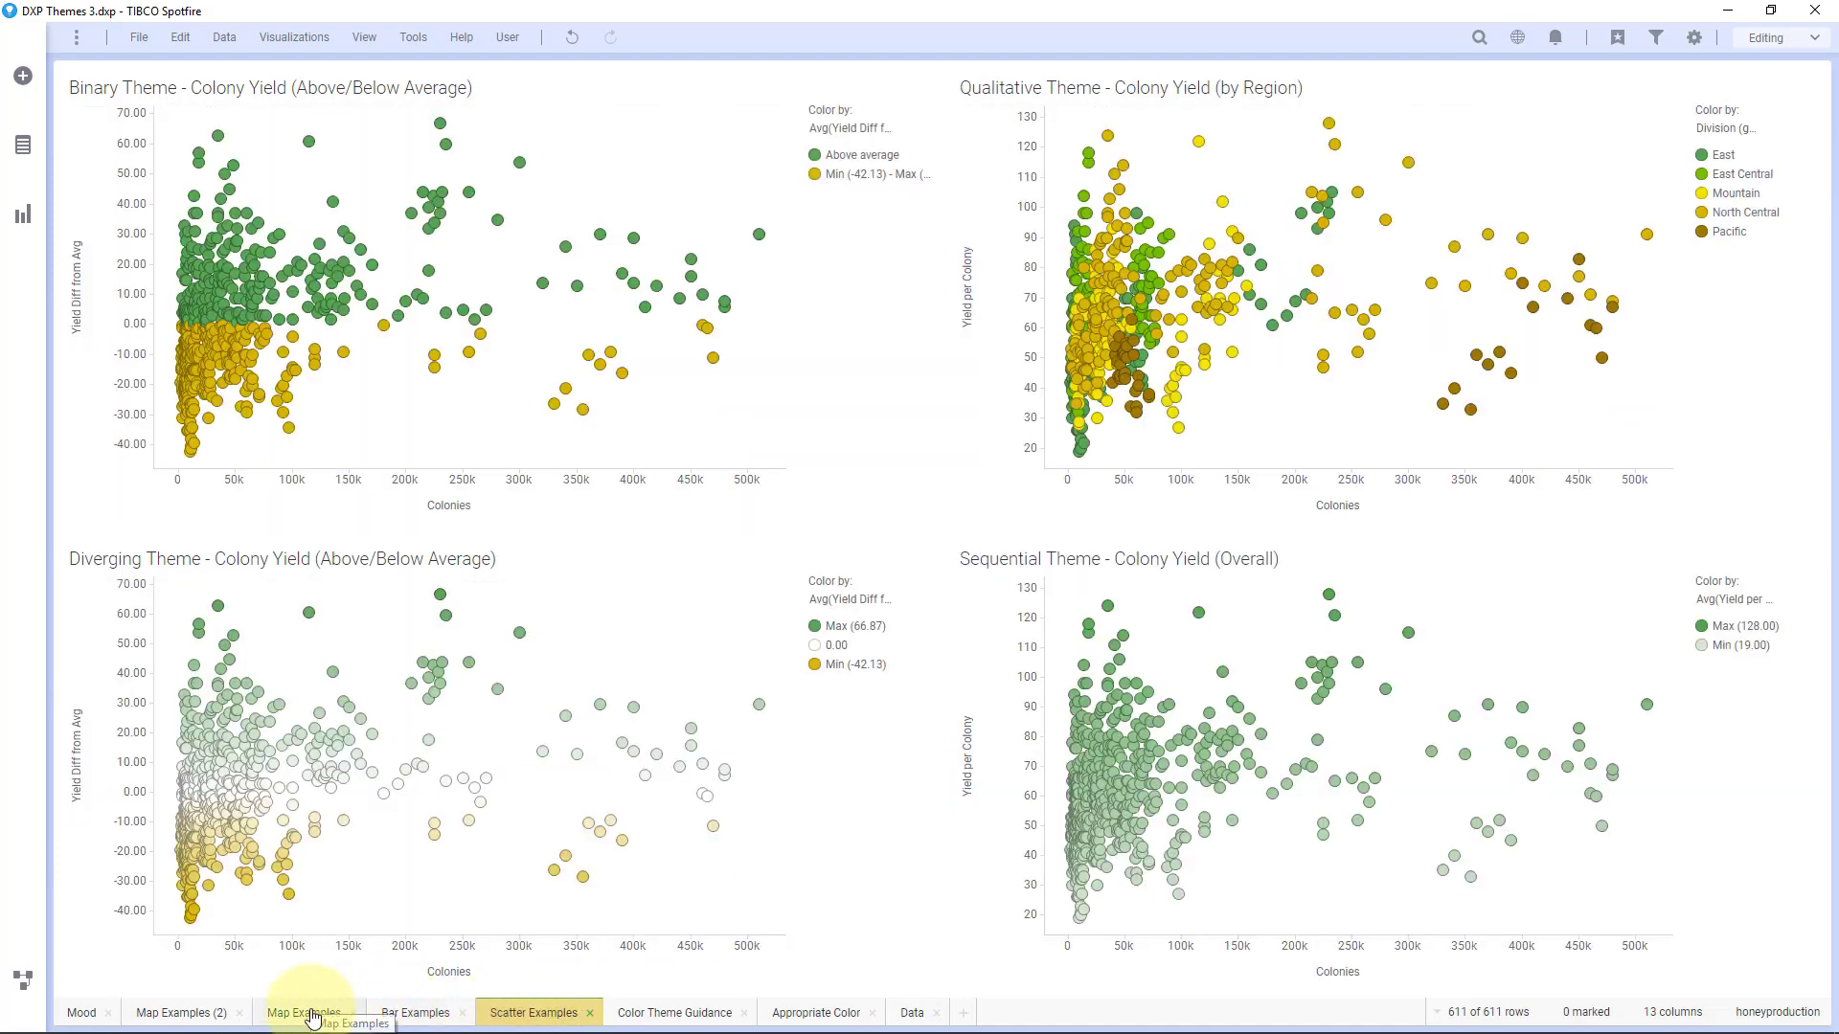
click(312, 1016)
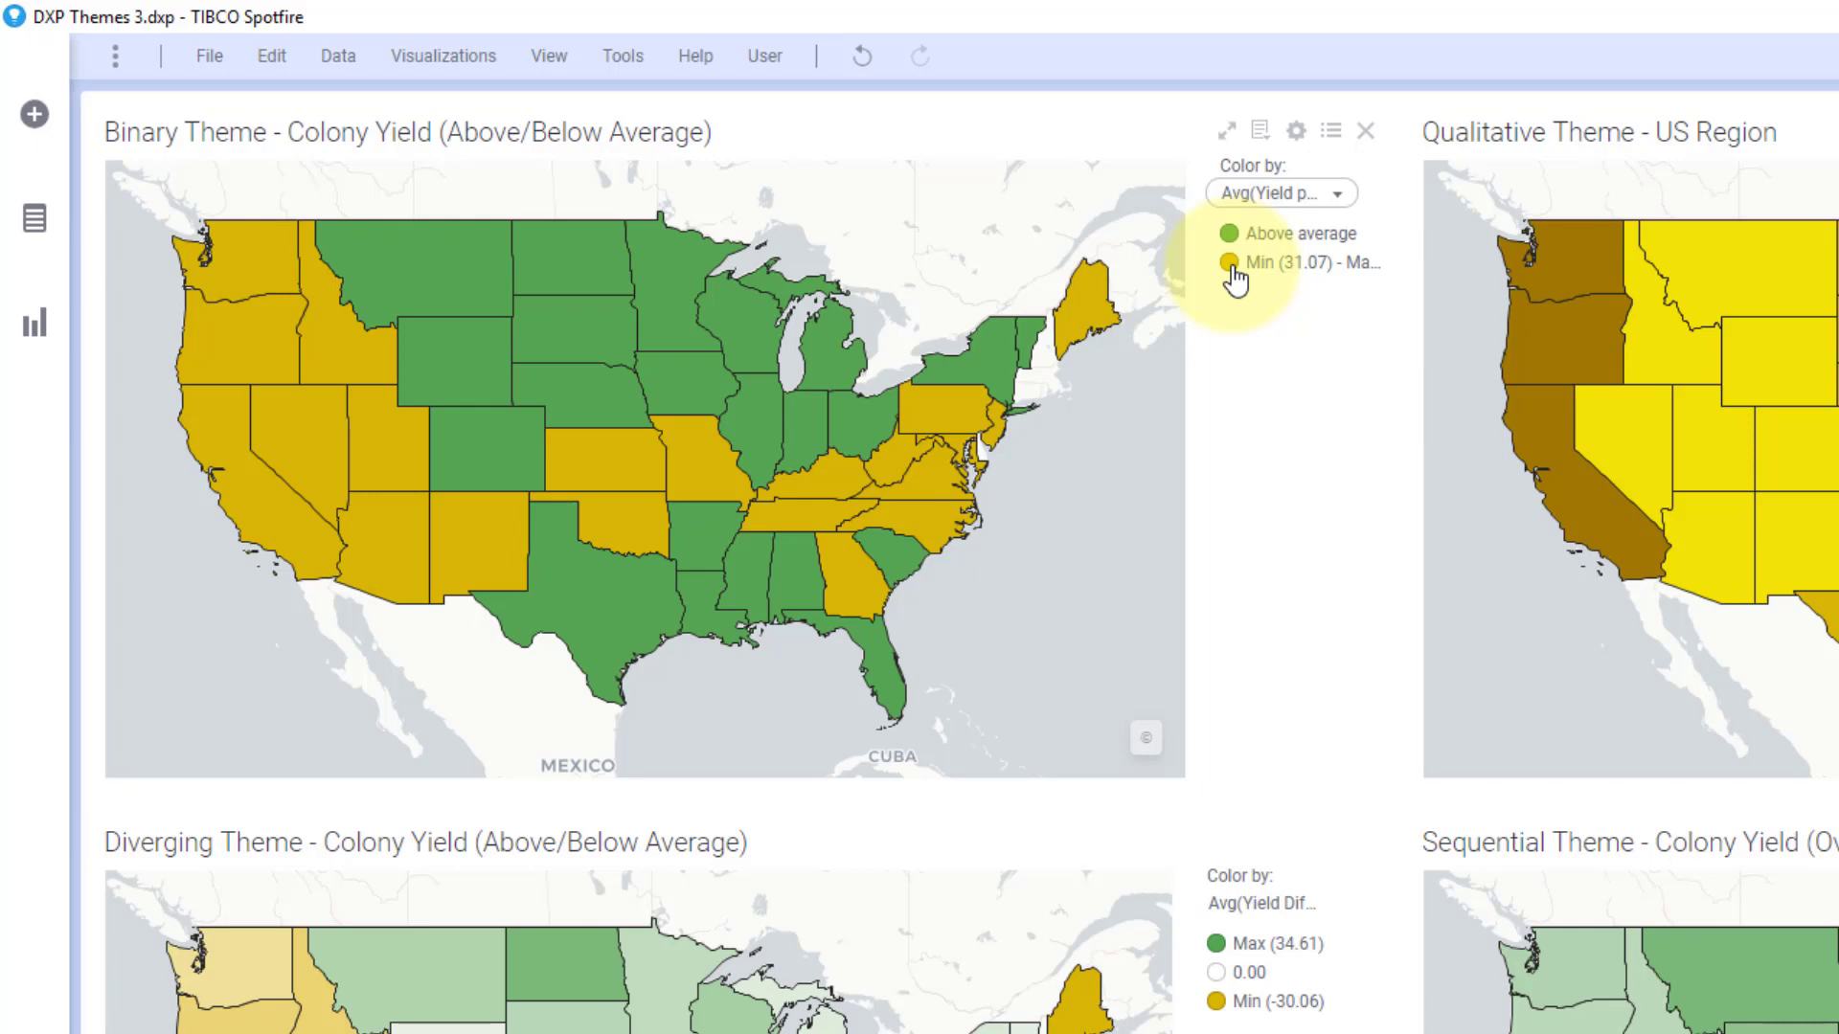
Apply the Above x colour scheme to the Binary Theme map after trying Top n
right_click(1293, 196)
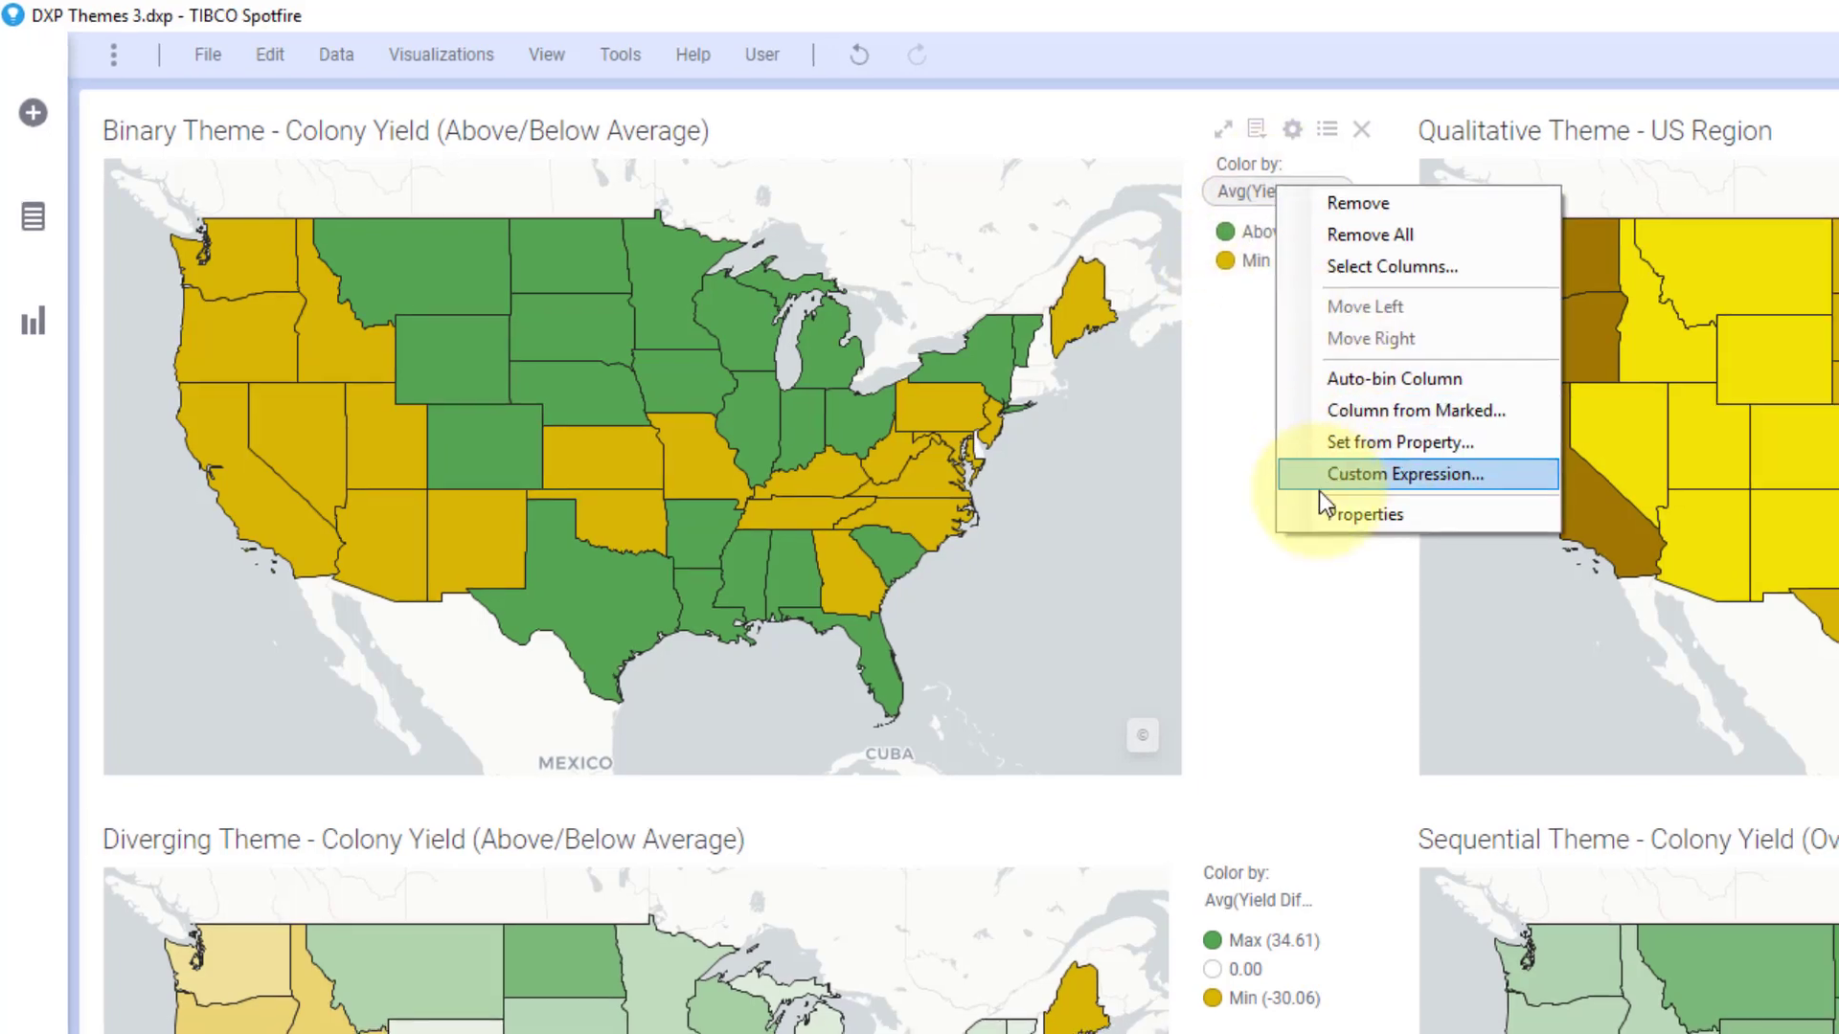
click(1331, 517)
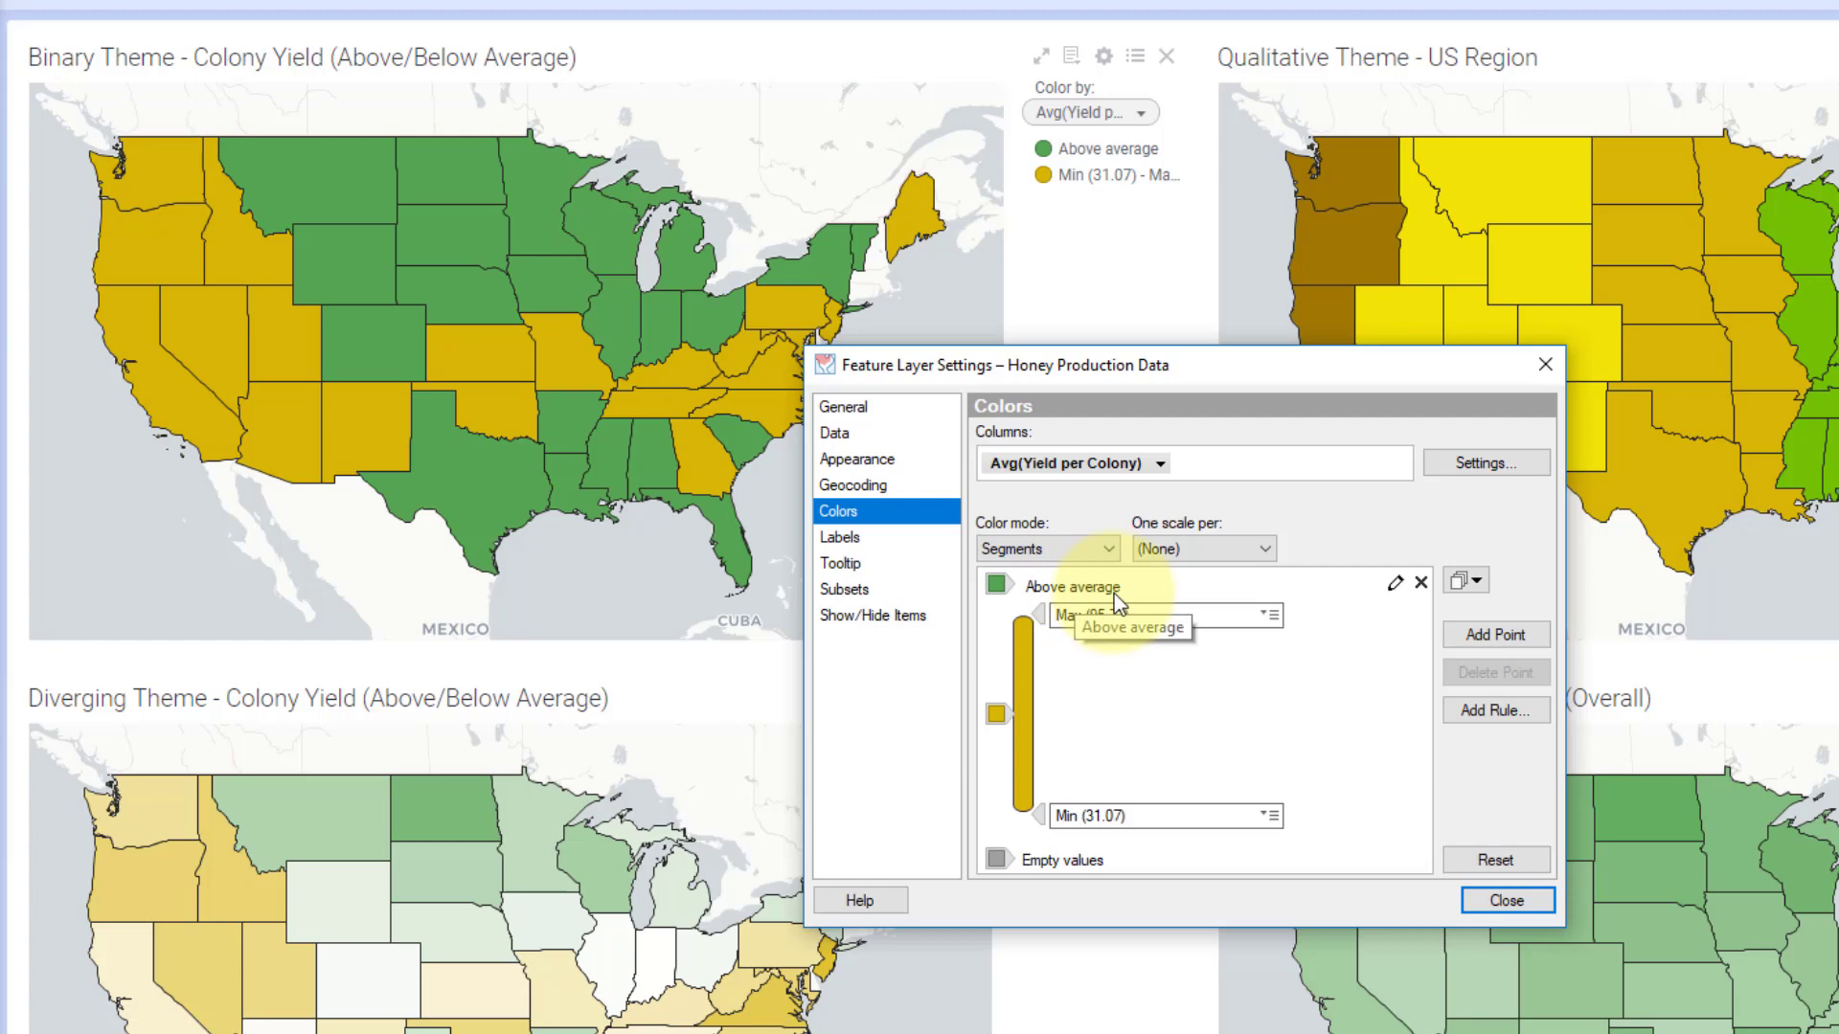
click(1475, 581)
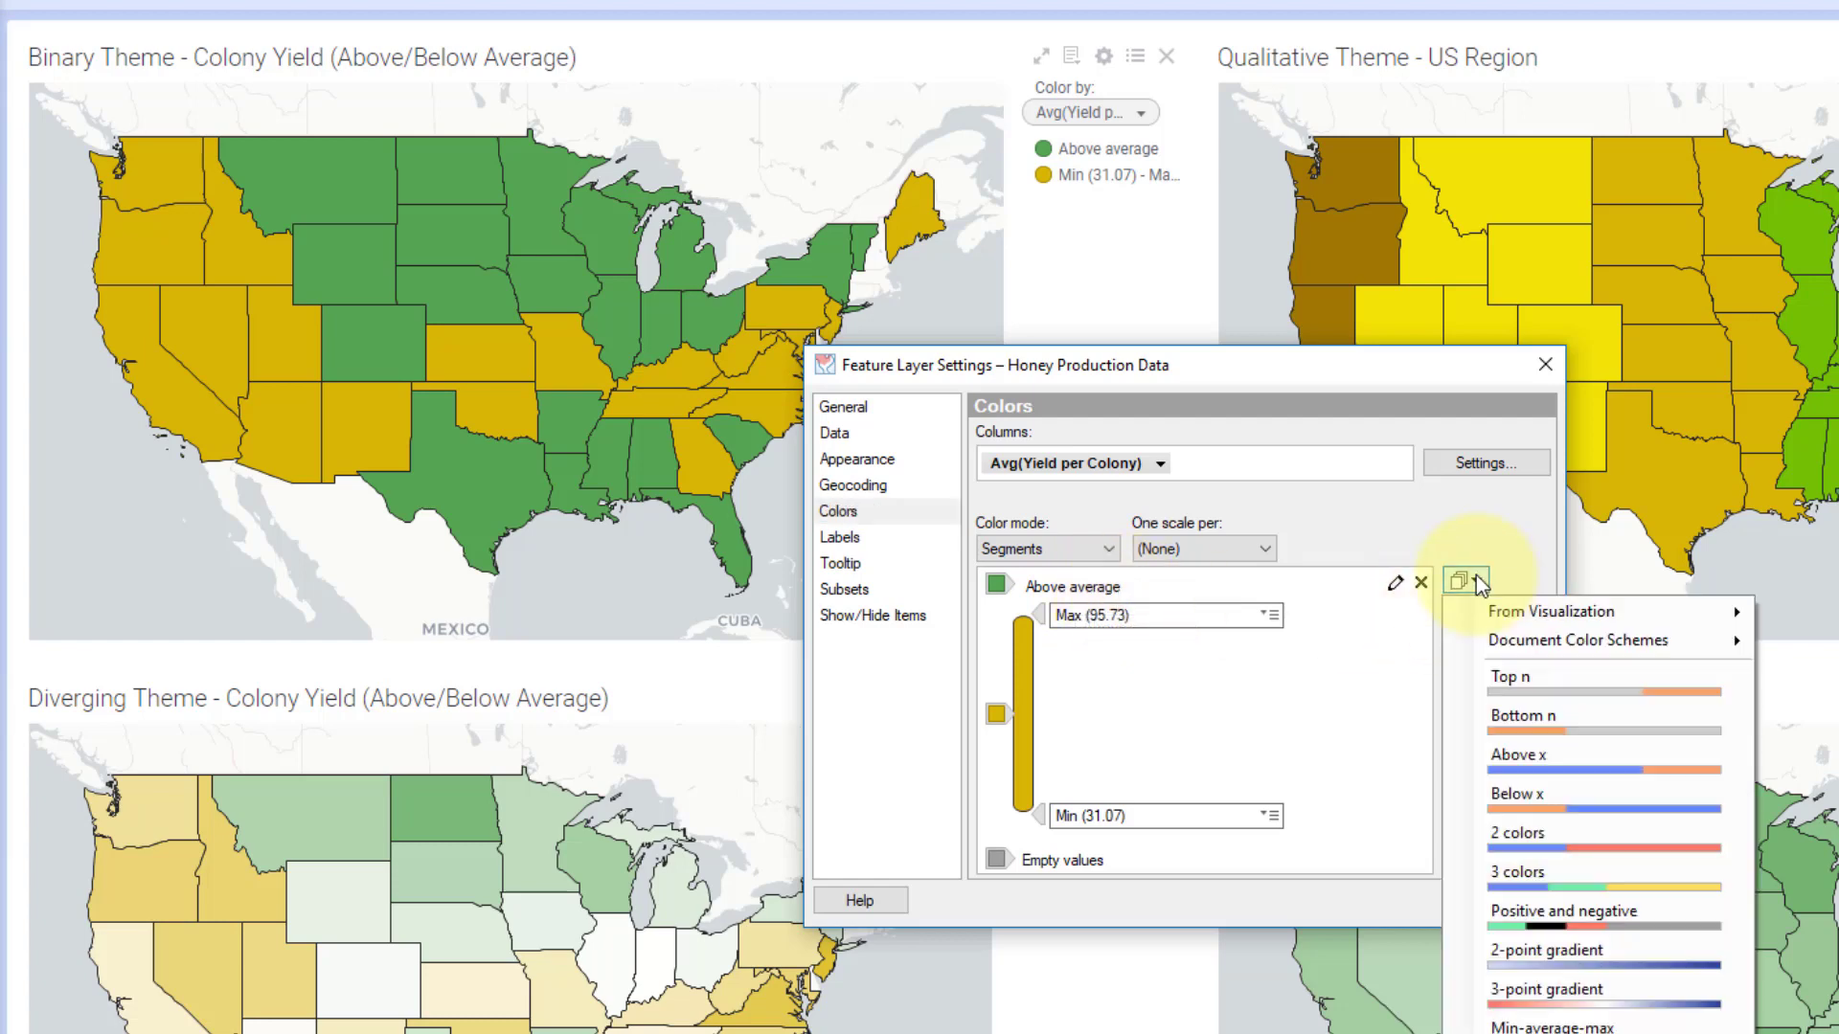
click(1519, 682)
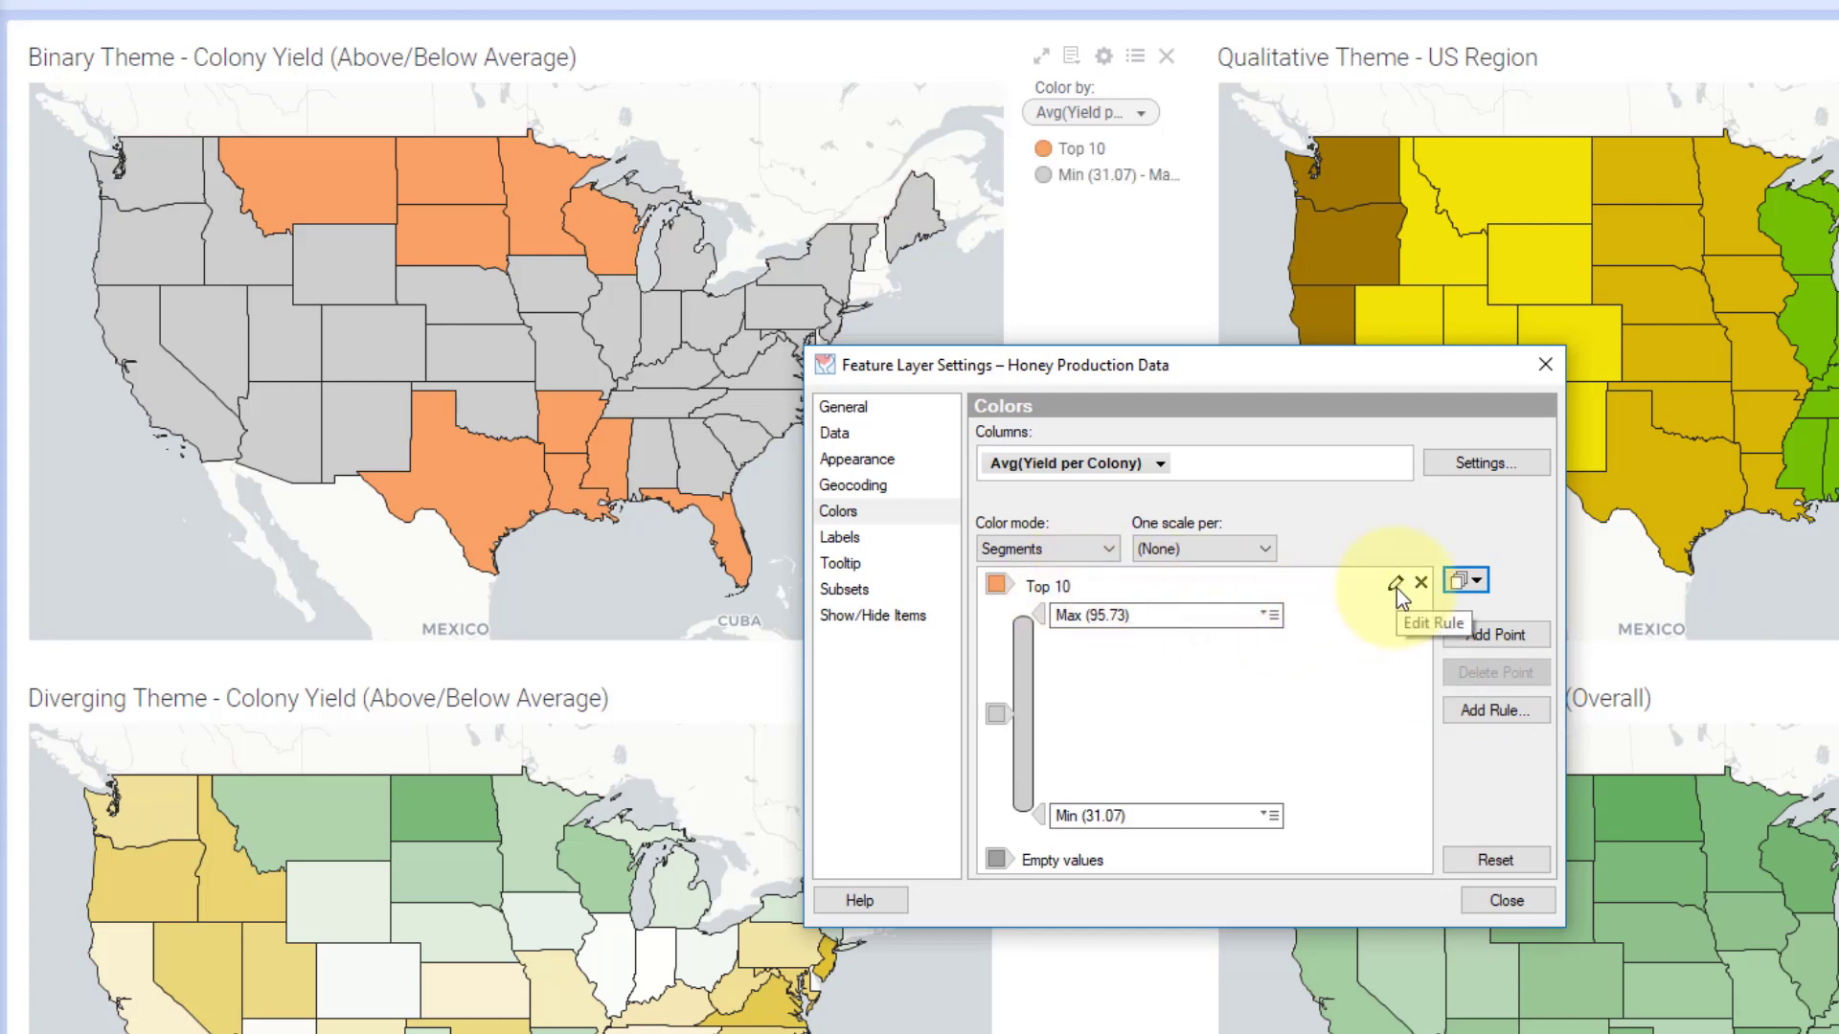
click(1459, 591)
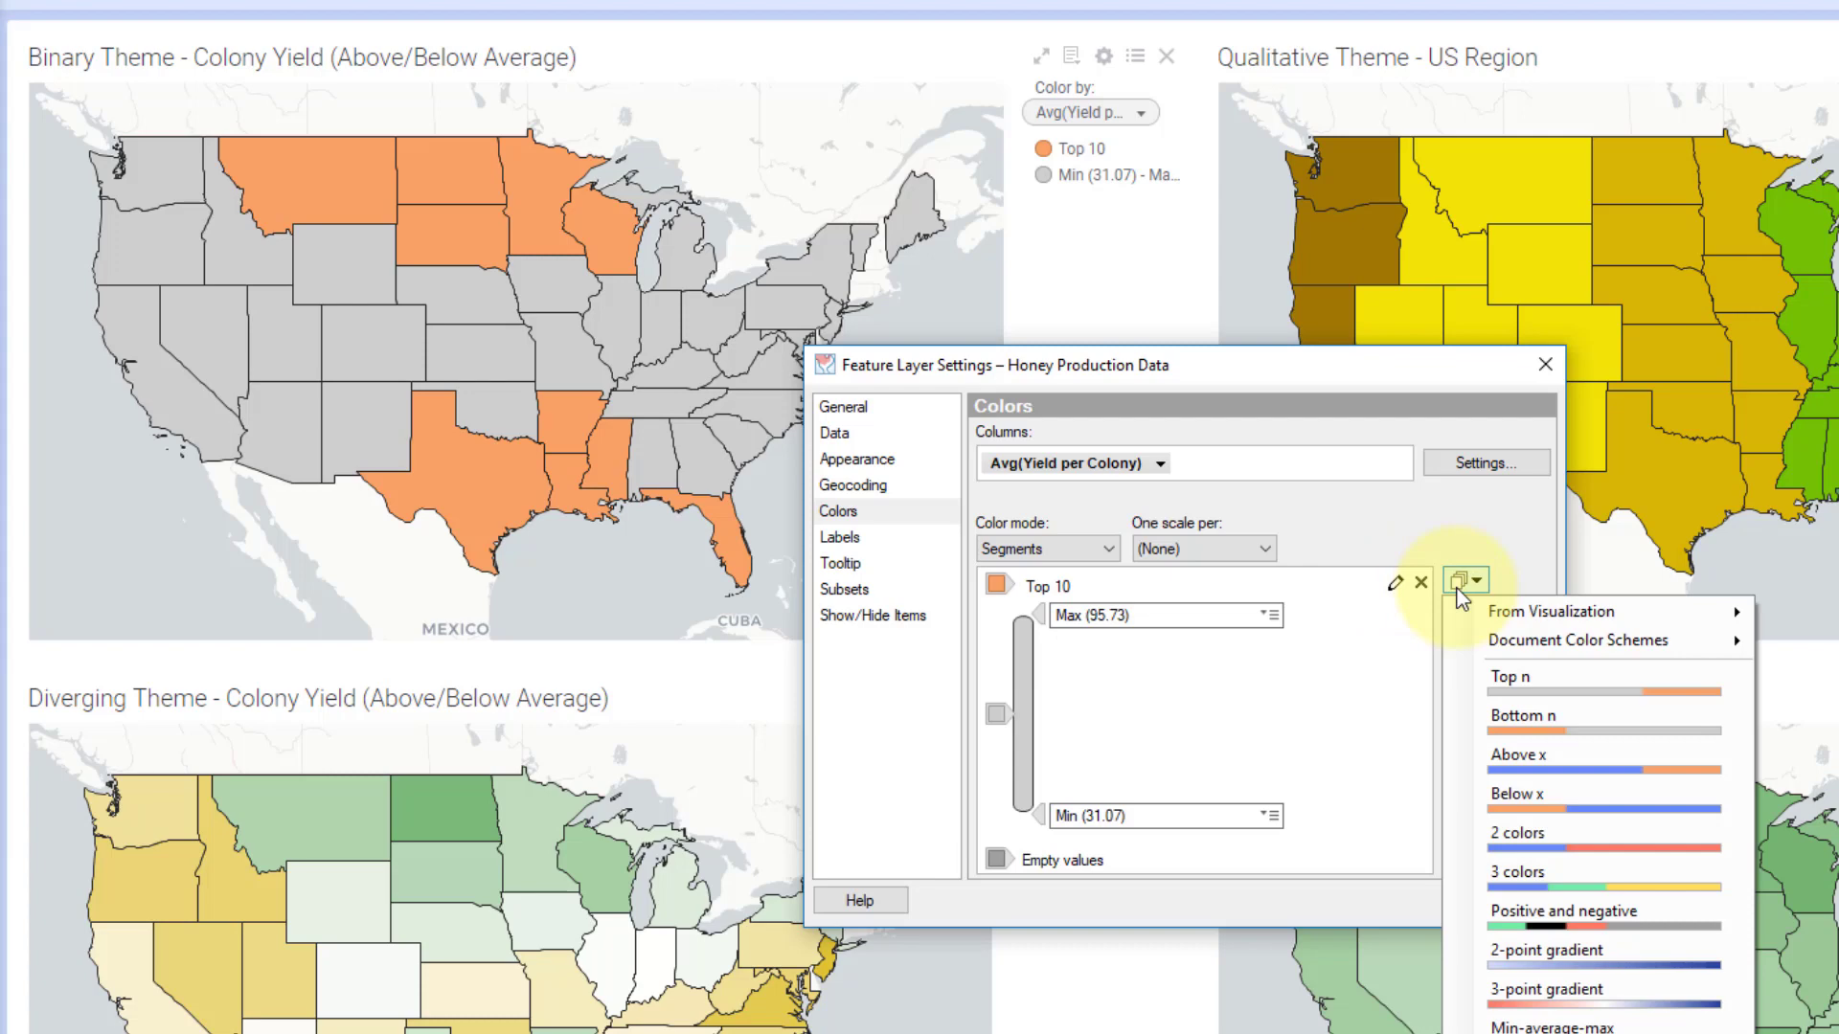
click(1513, 761)
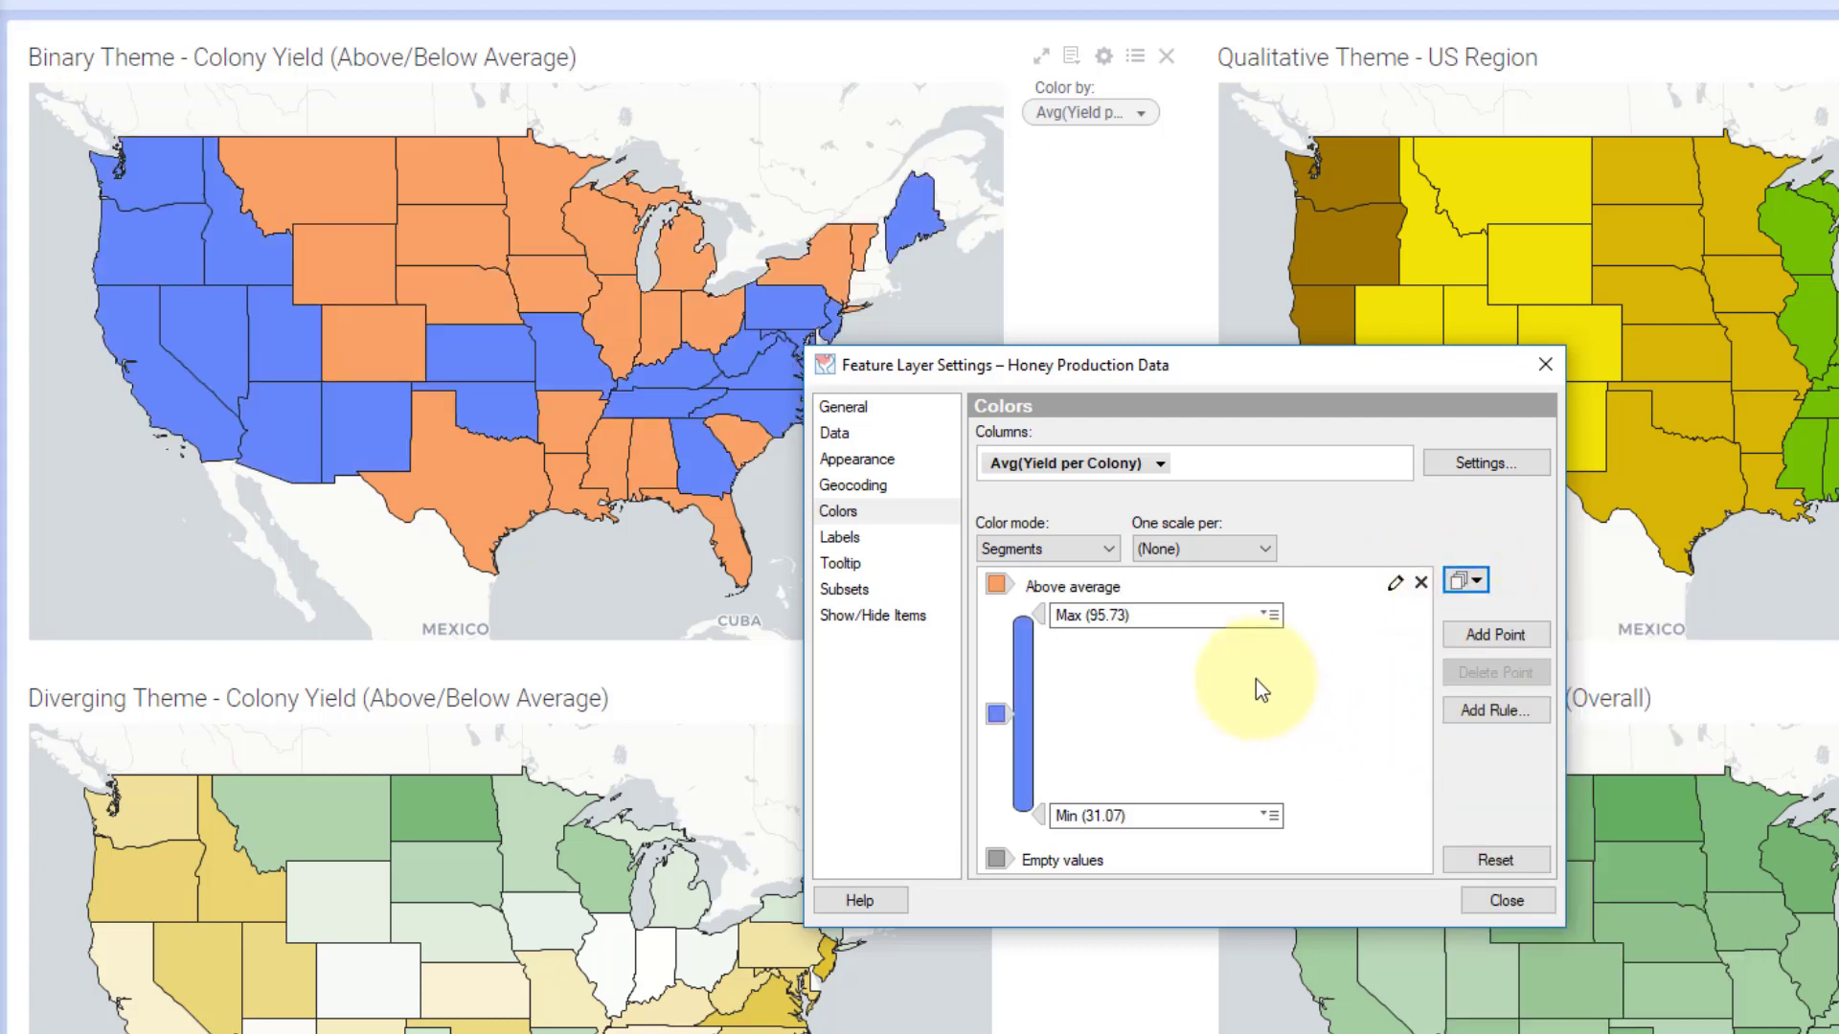
Review the Greater than above-average rule, leave it unchanged, and close the colour settings
click(1396, 584)
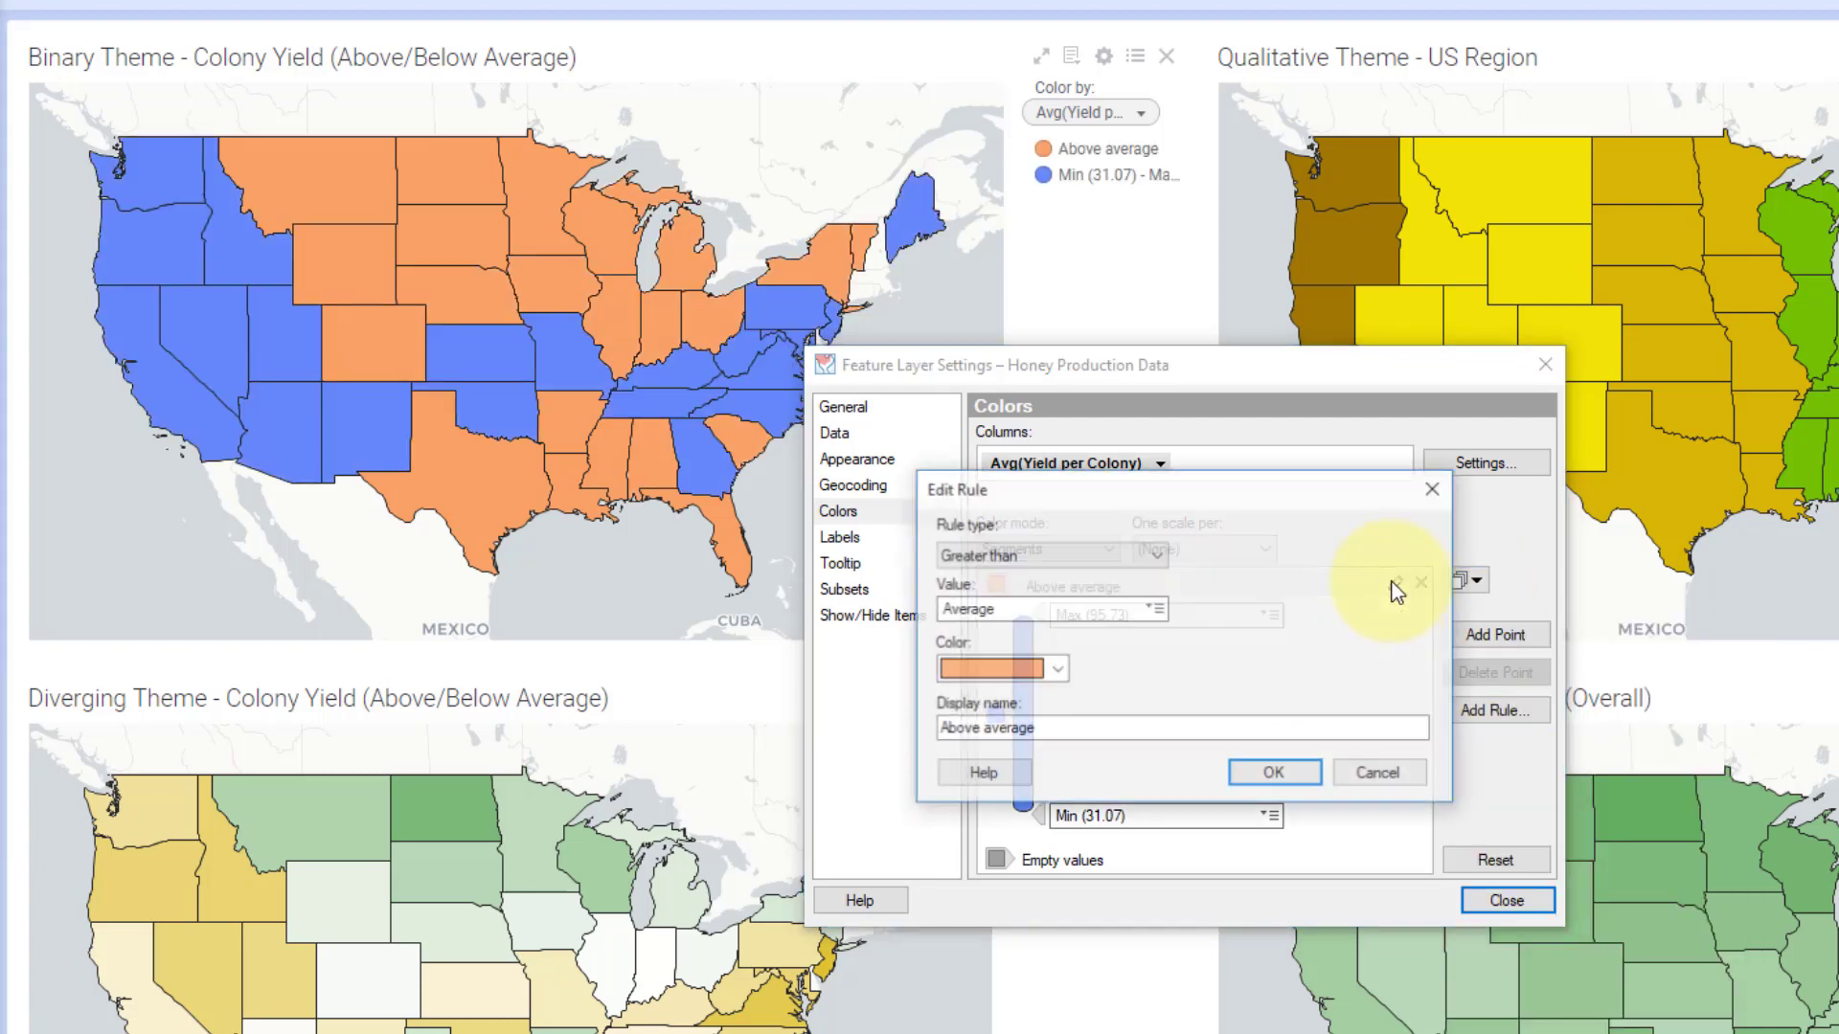
click(1165, 561)
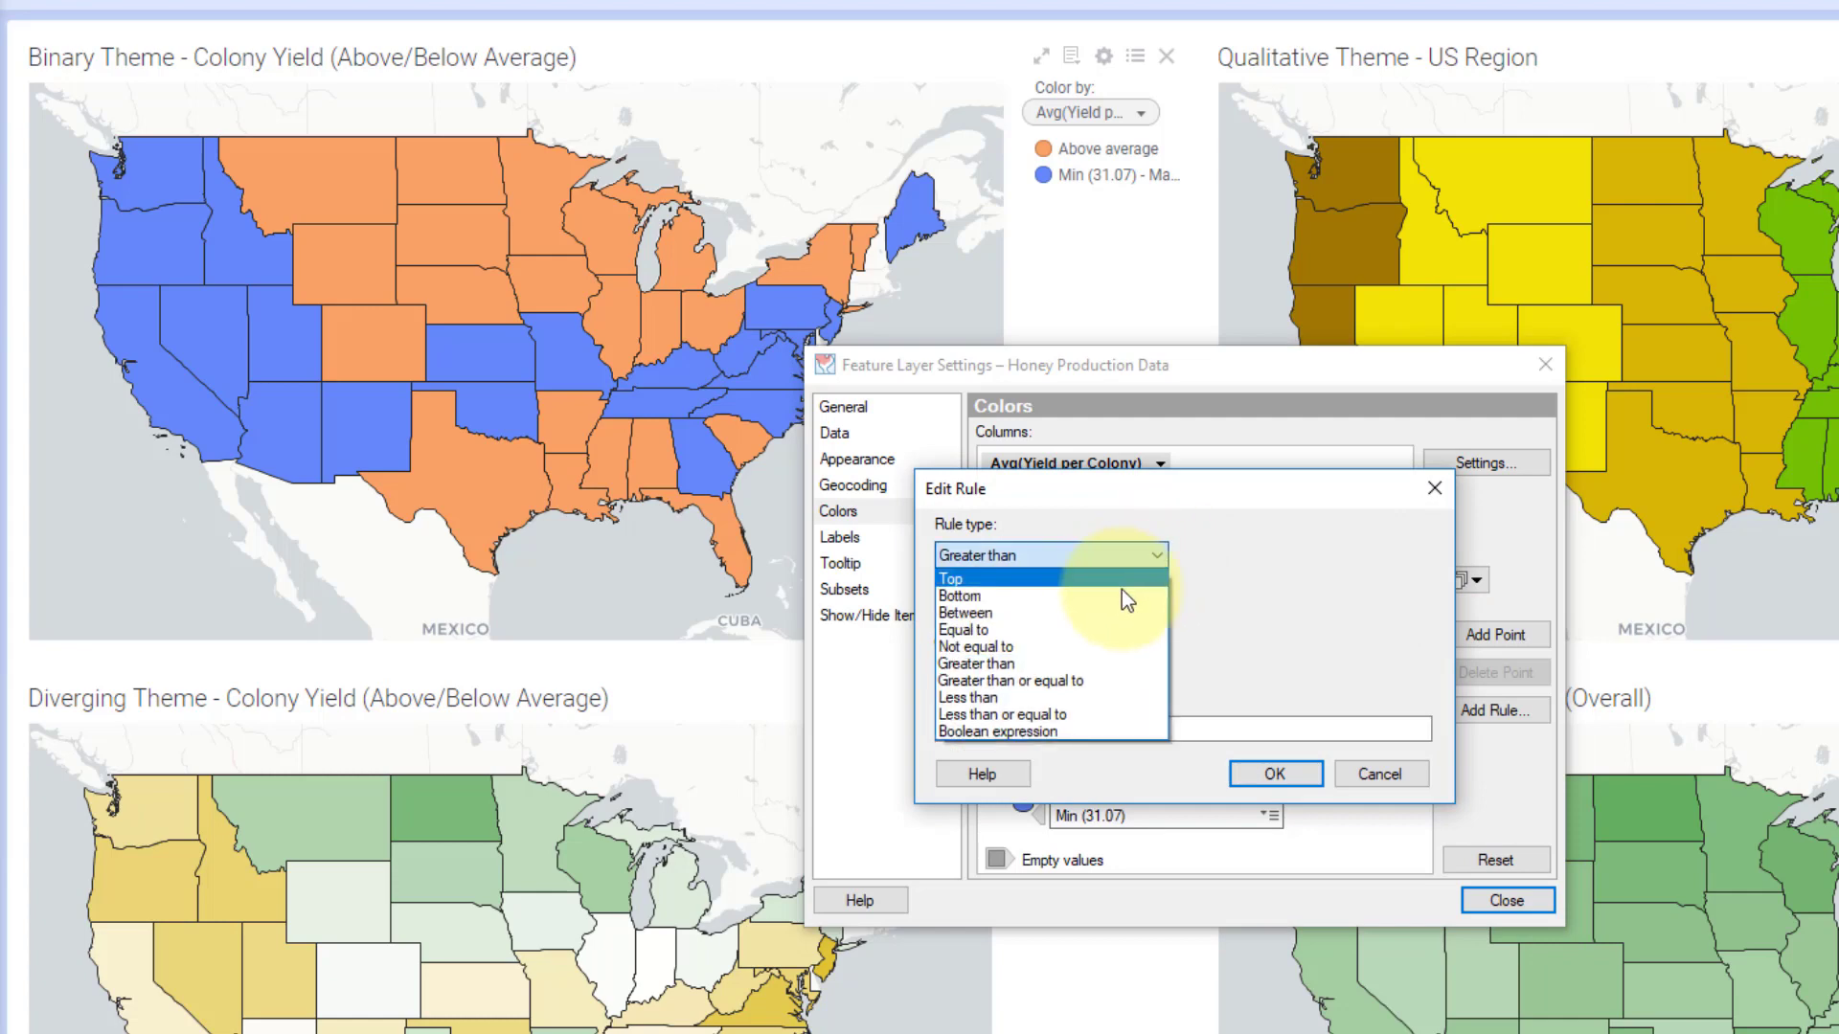
click(1399, 768)
click(1399, 776)
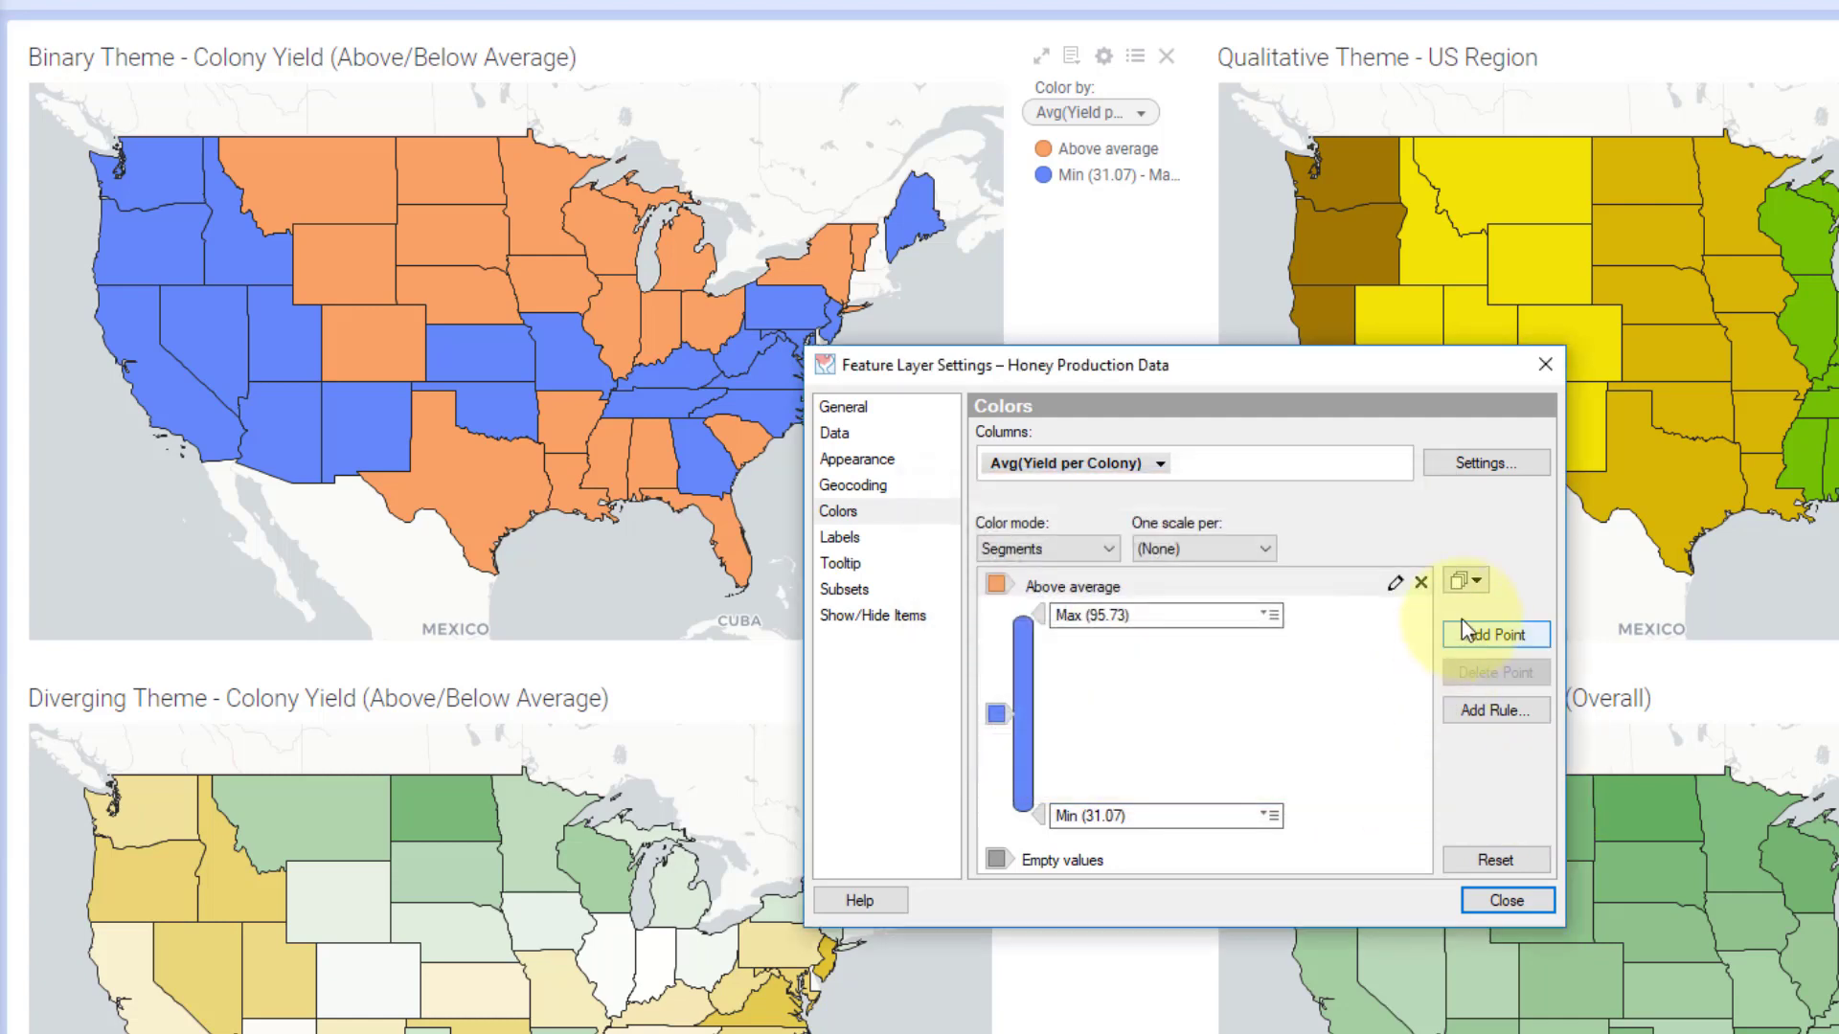
click(1476, 581)
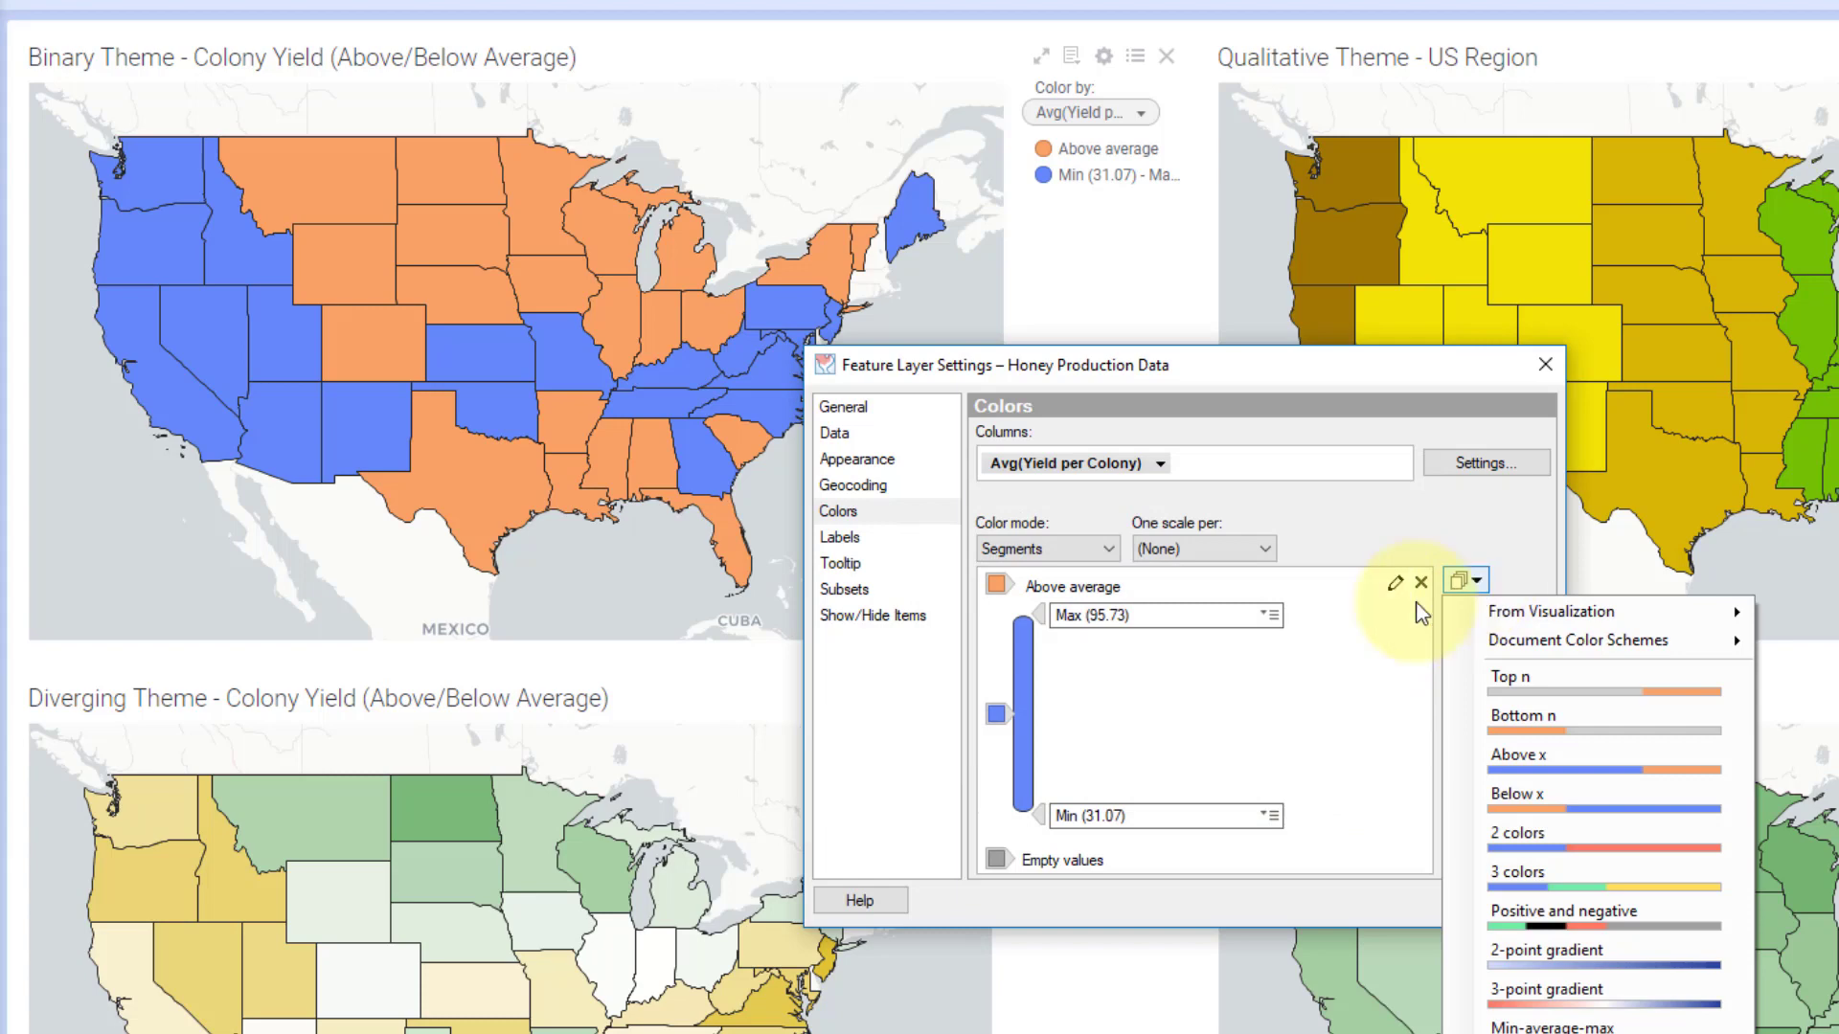
click(1344, 684)
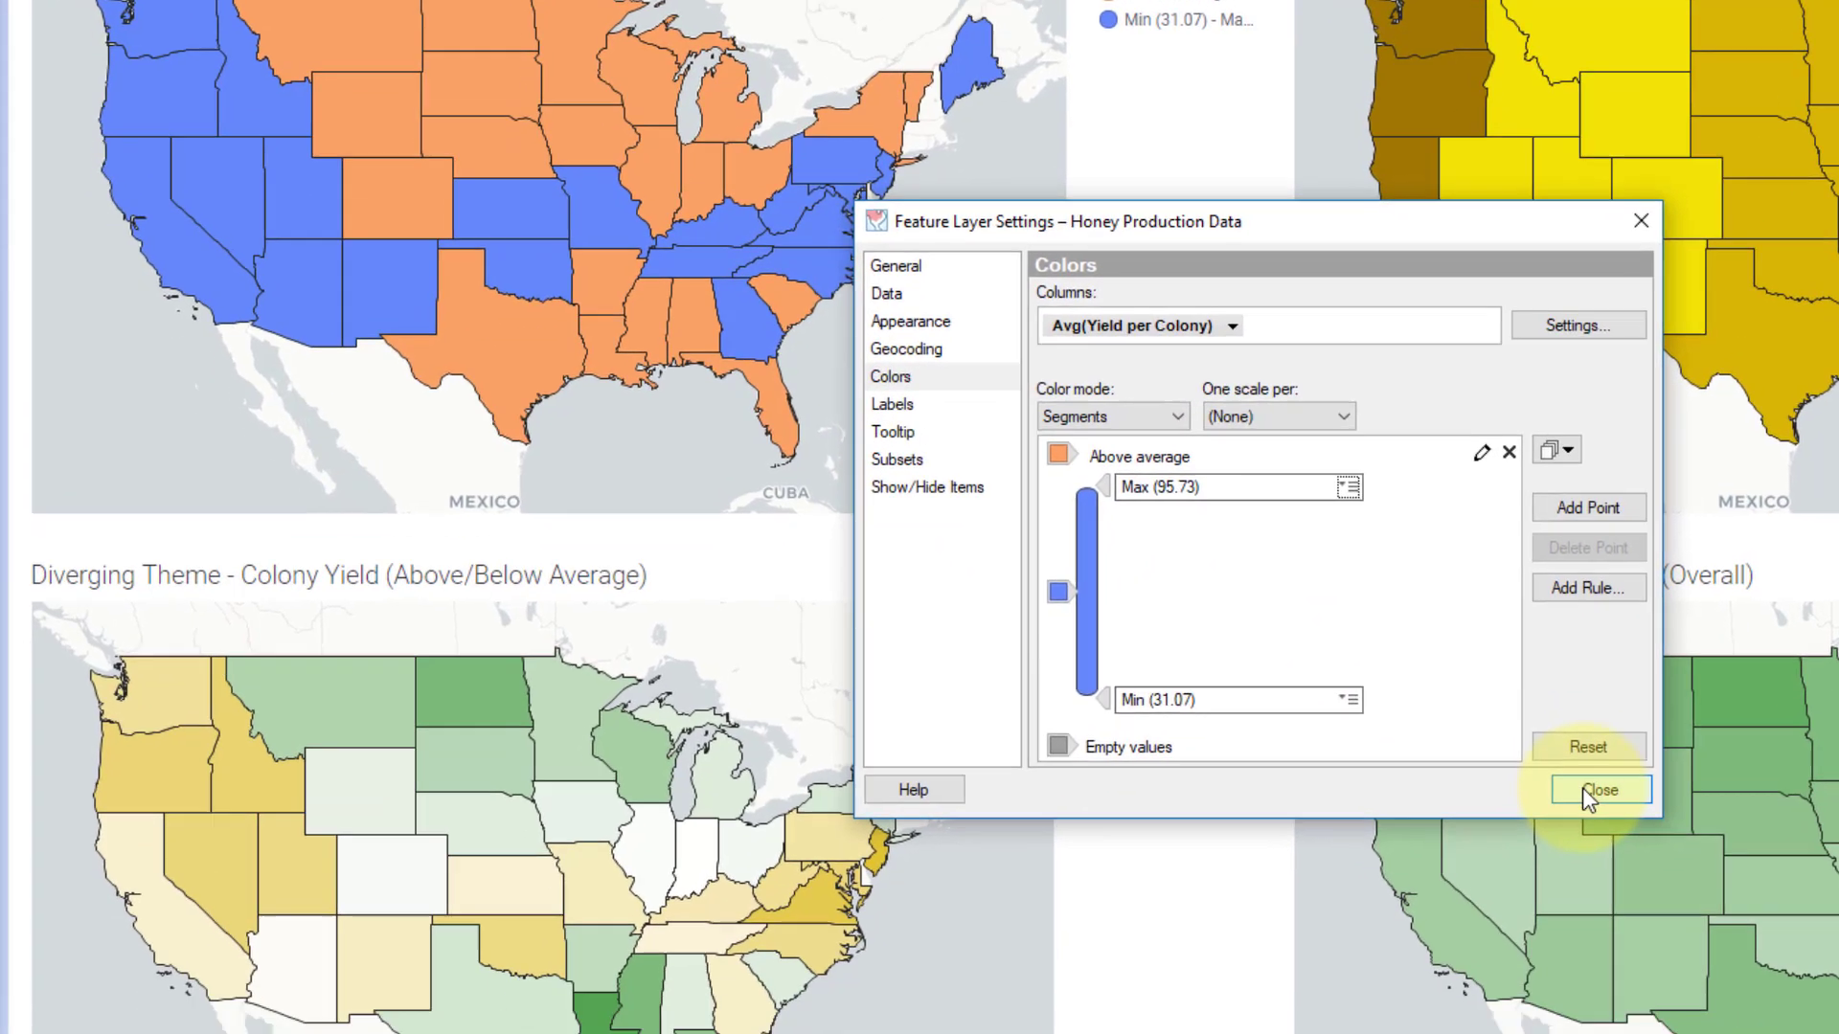
click(1507, 900)
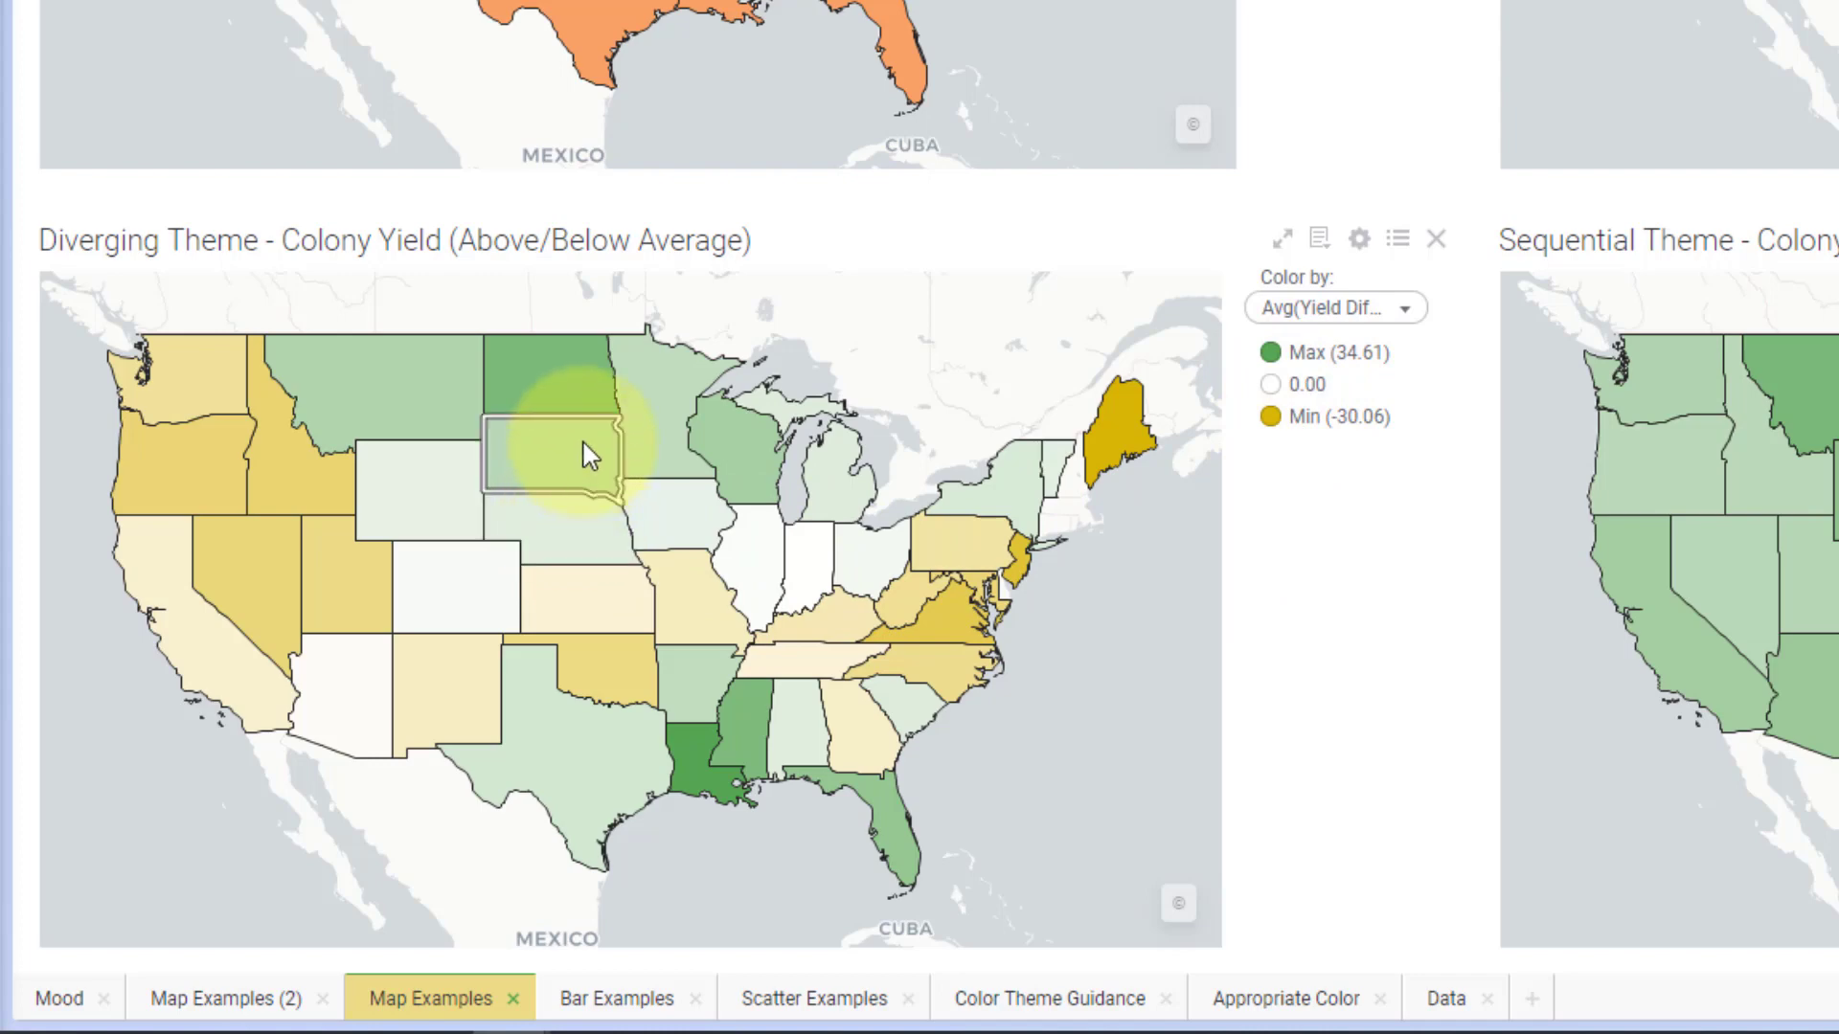
mouse_move(591, 410)
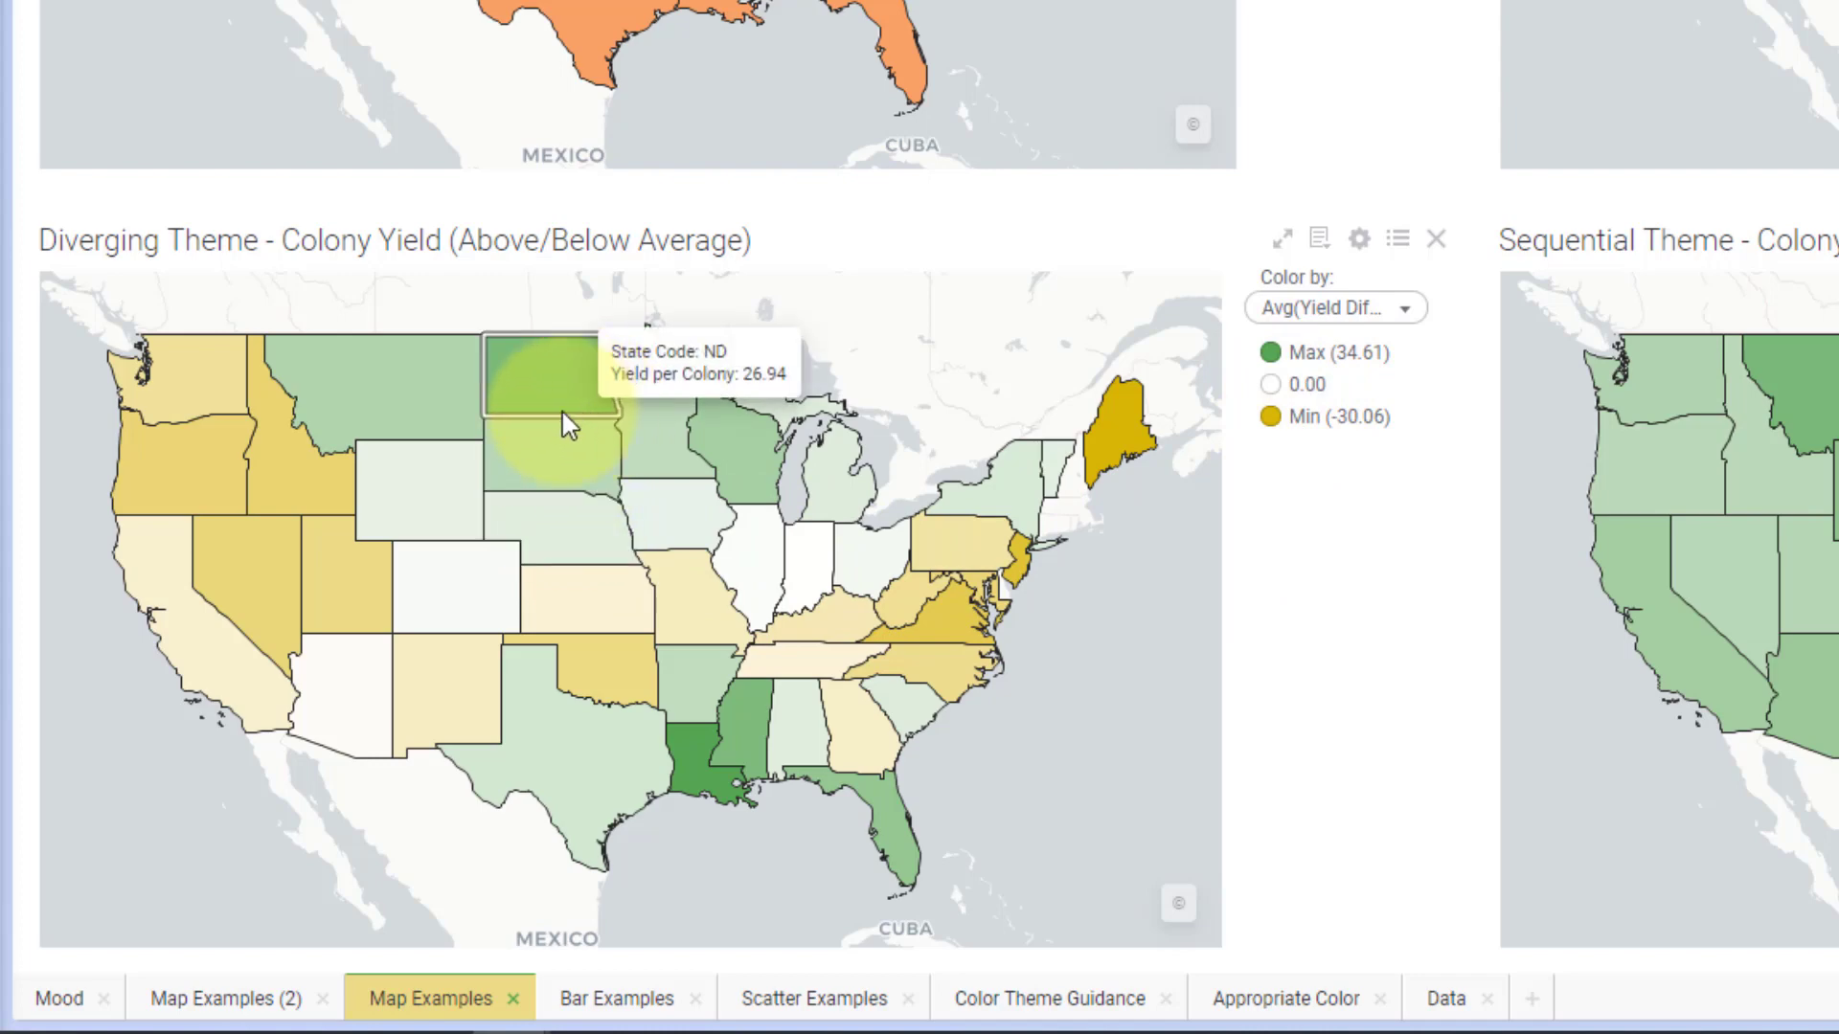
mouse_move(1100, 458)
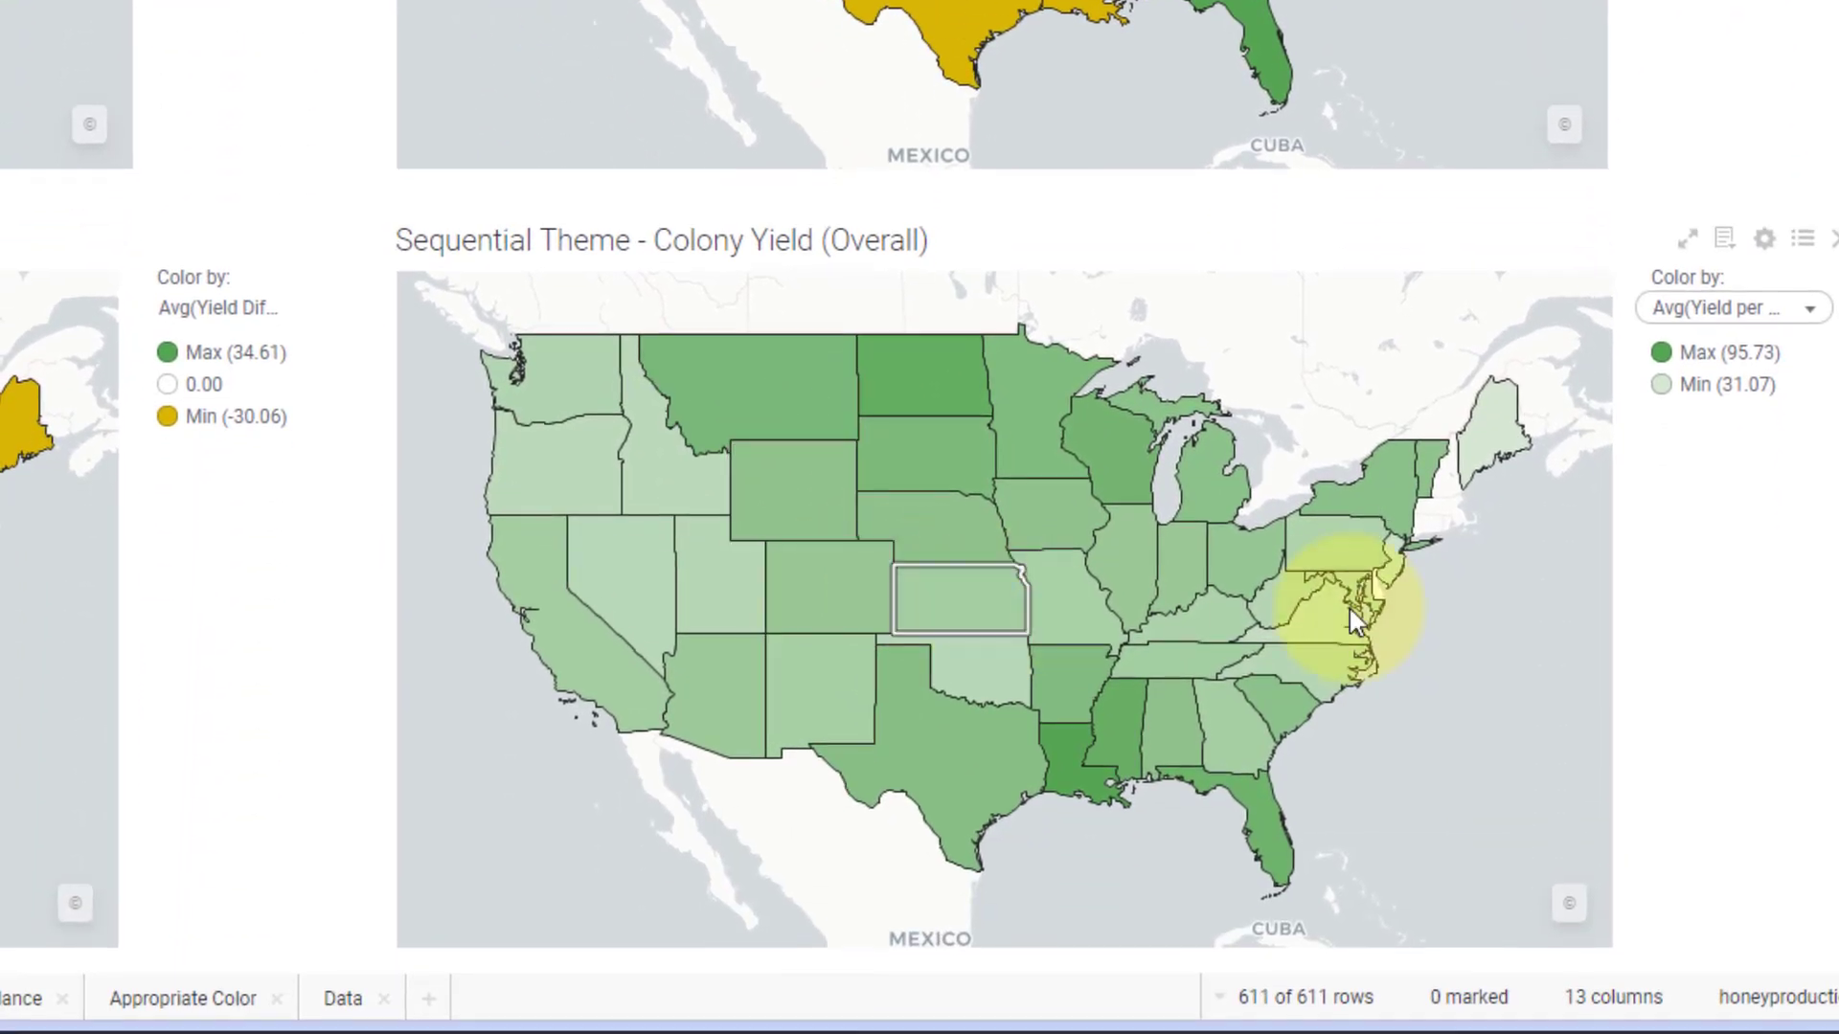
Switch the sequential map's colouring from gradient to segments with three split points
right_click(1721, 300)
click(1686, 663)
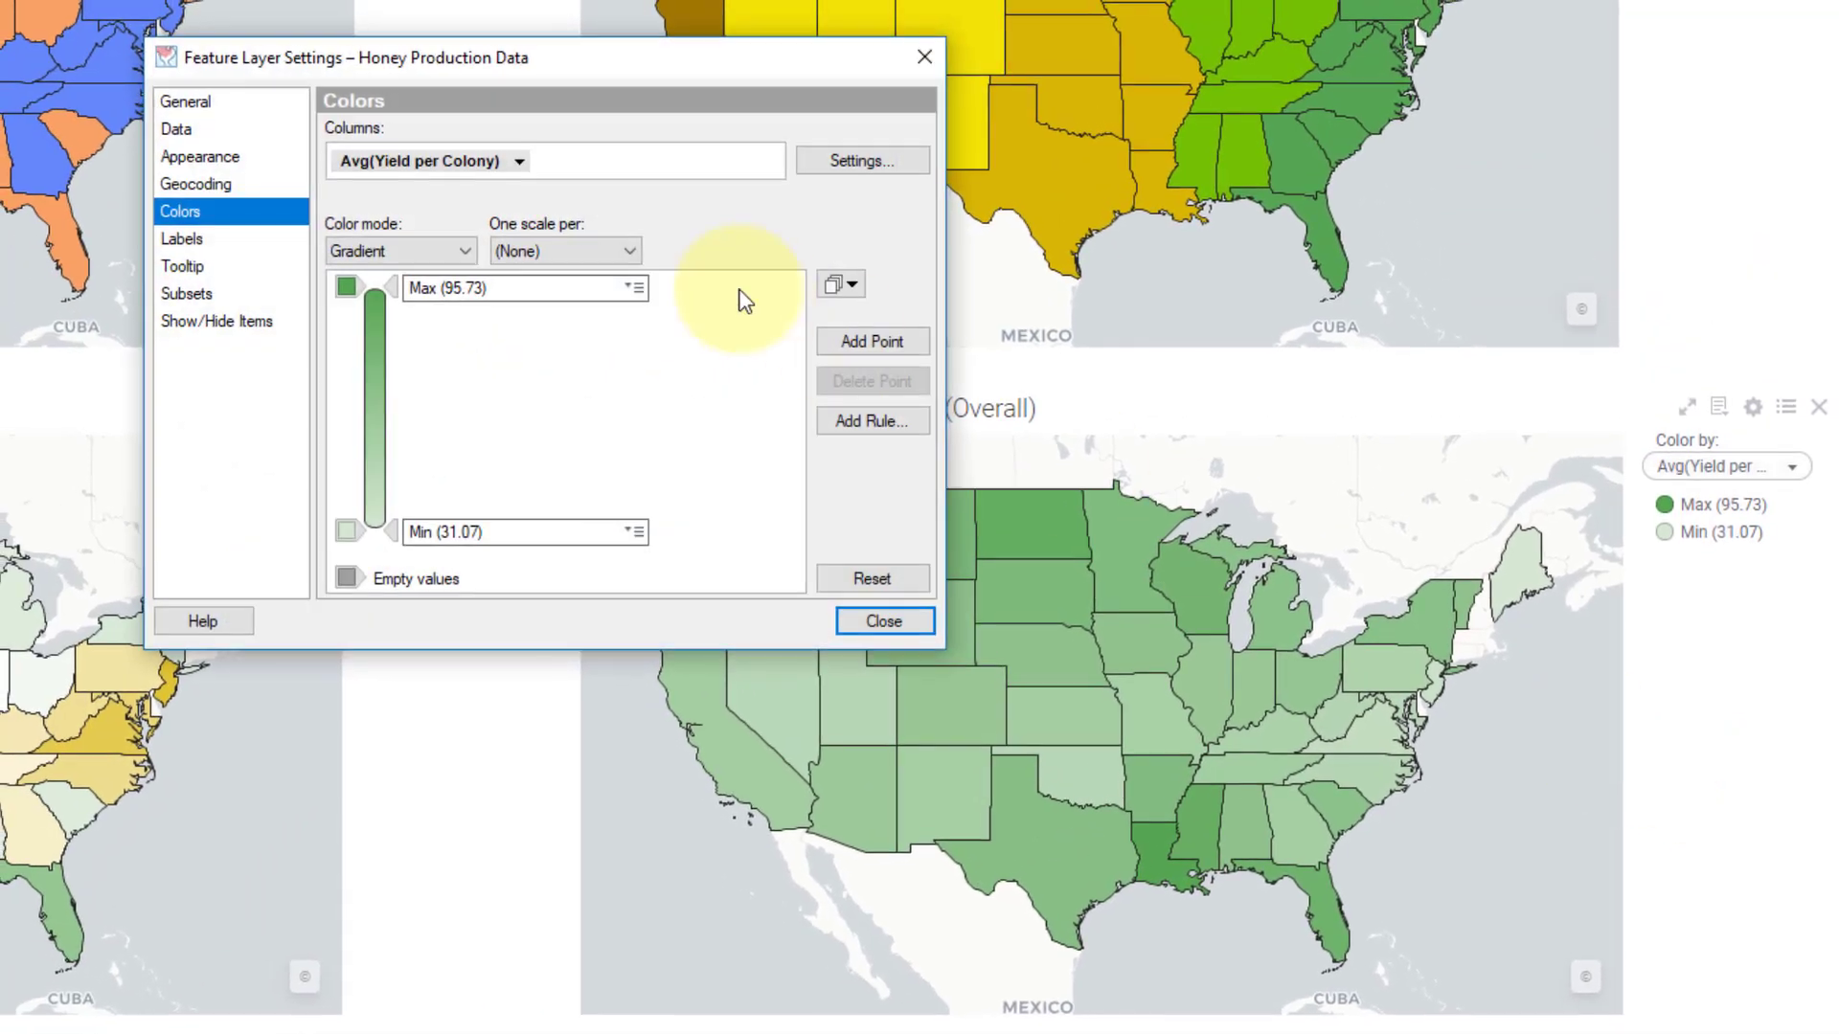
click(424, 250)
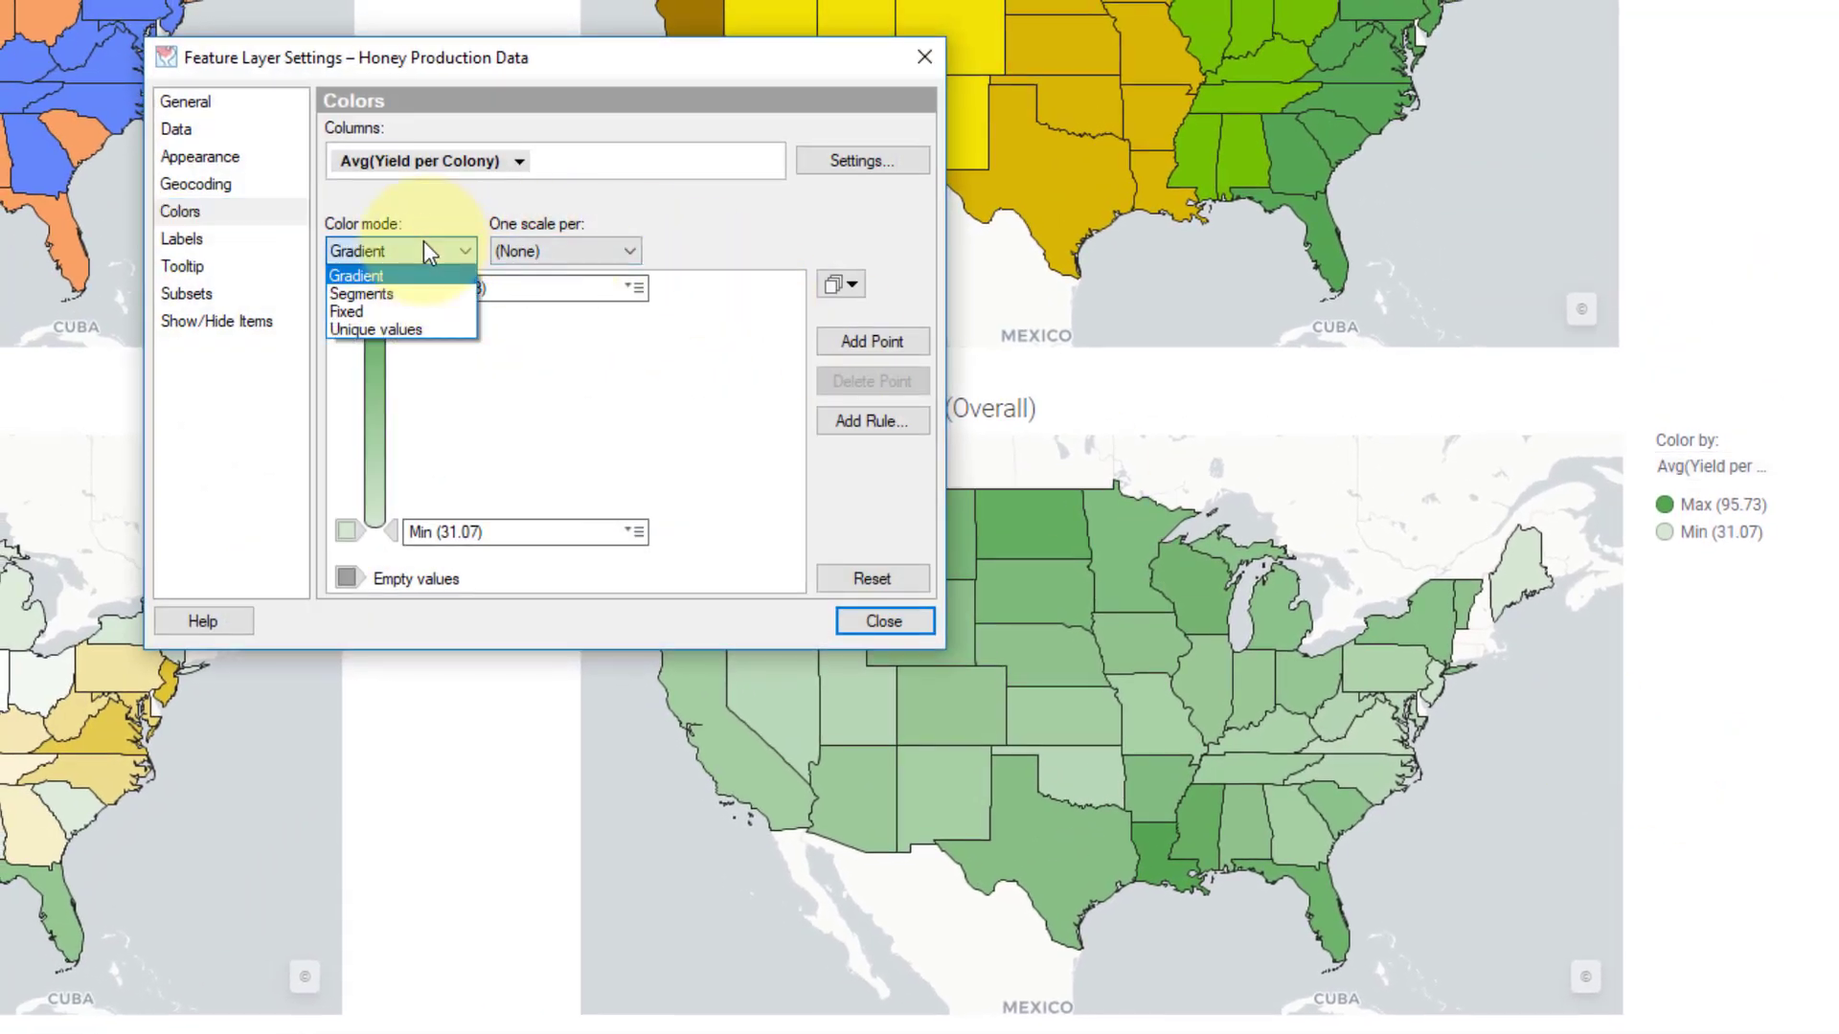
click(402, 294)
click(851, 343)
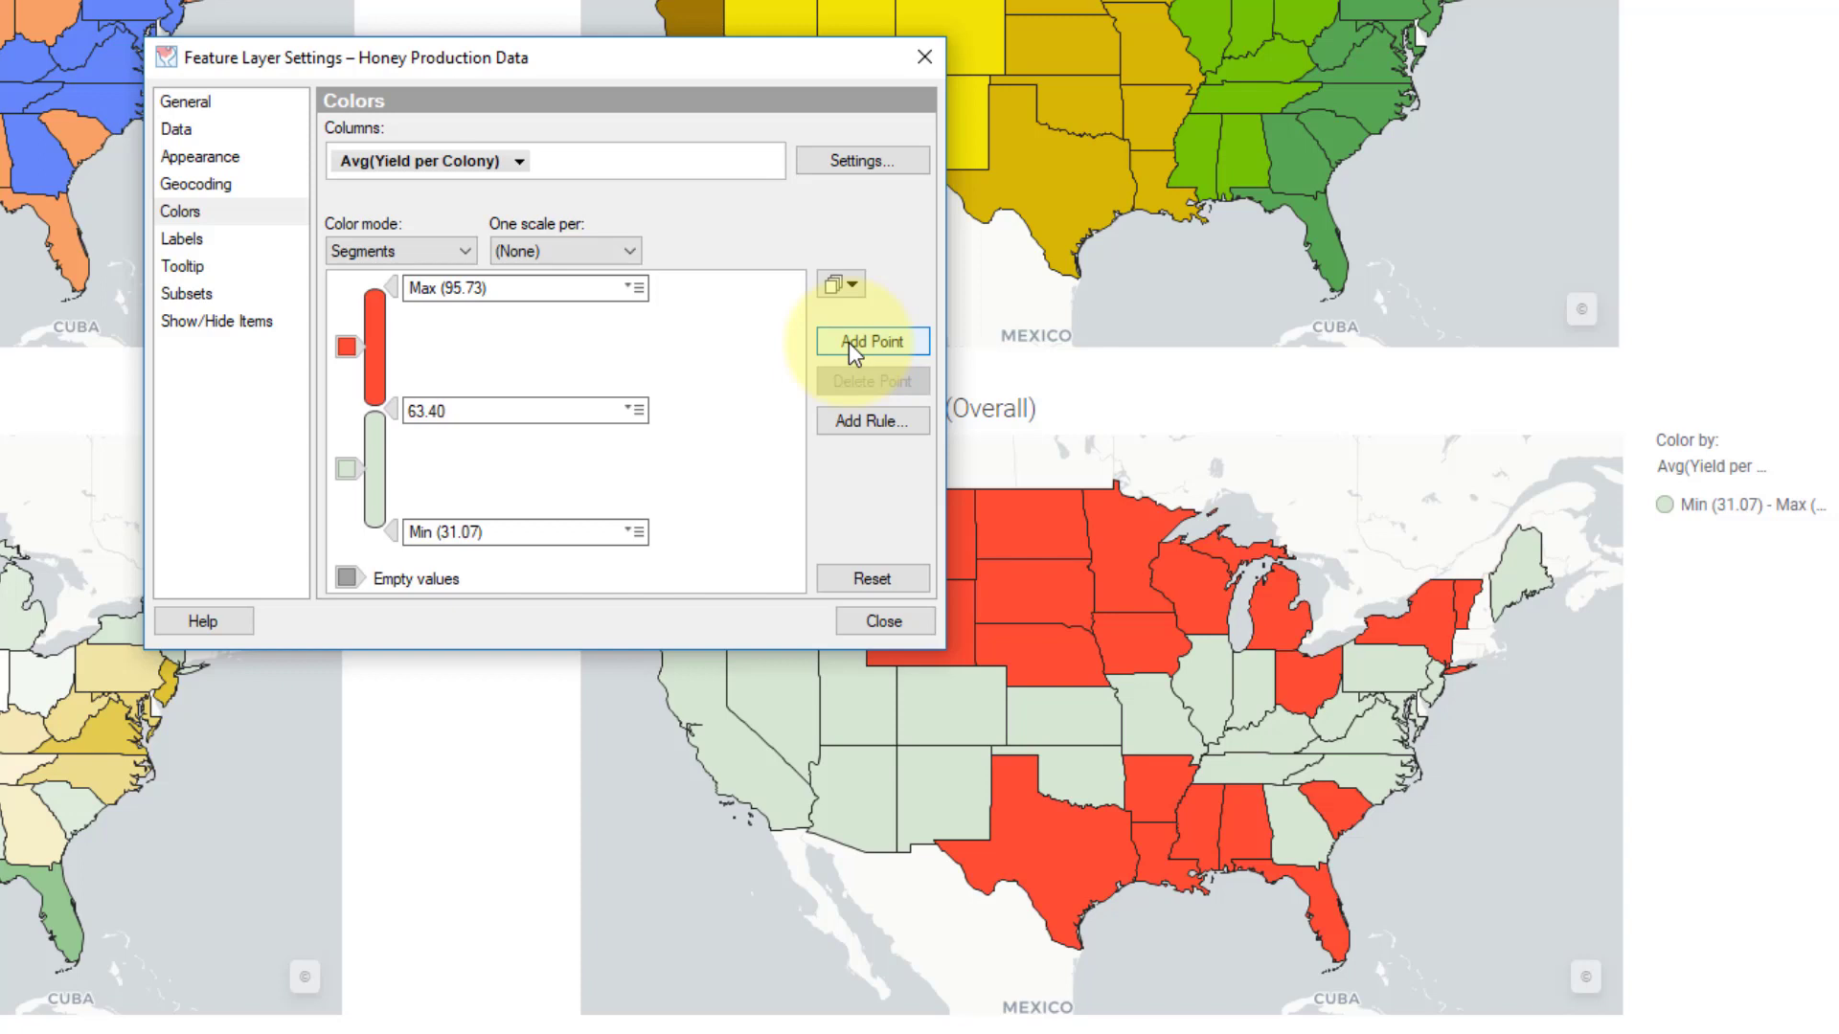
click(848, 341)
click(849, 342)
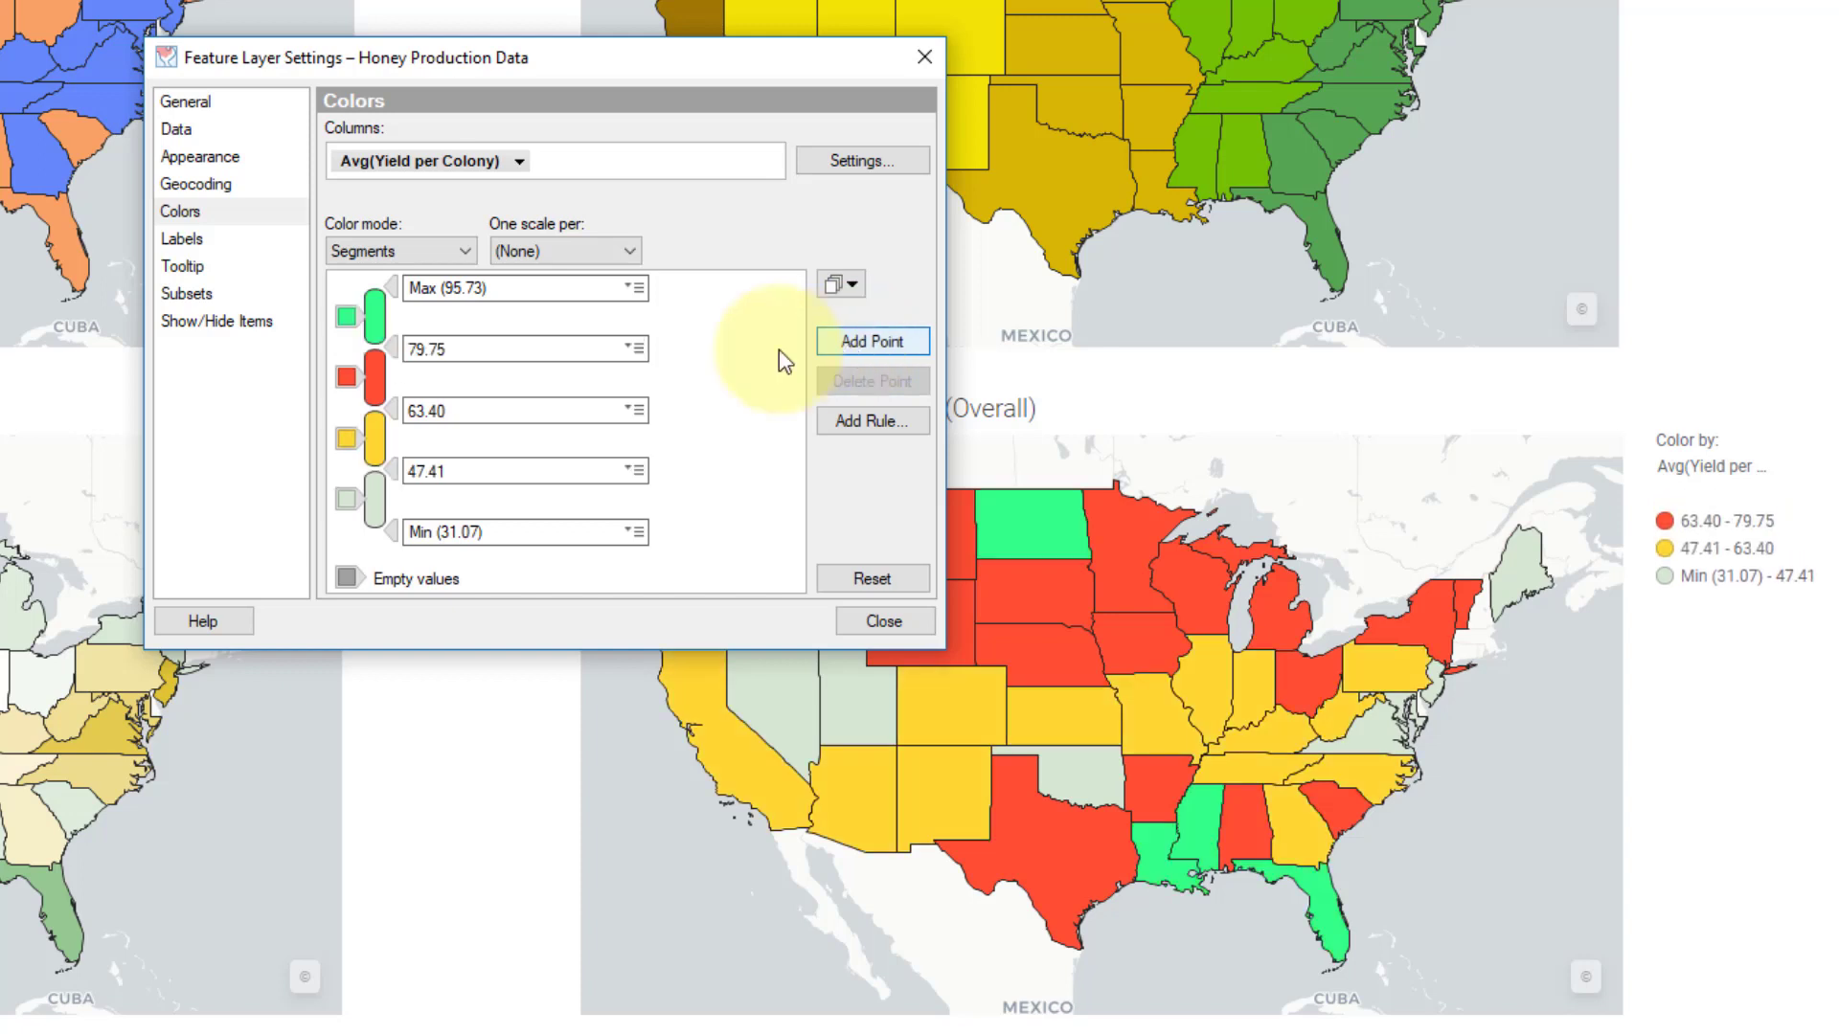
Set the three split points to the 75th, 50th and 25th percentiles
click(638, 351)
click(703, 474)
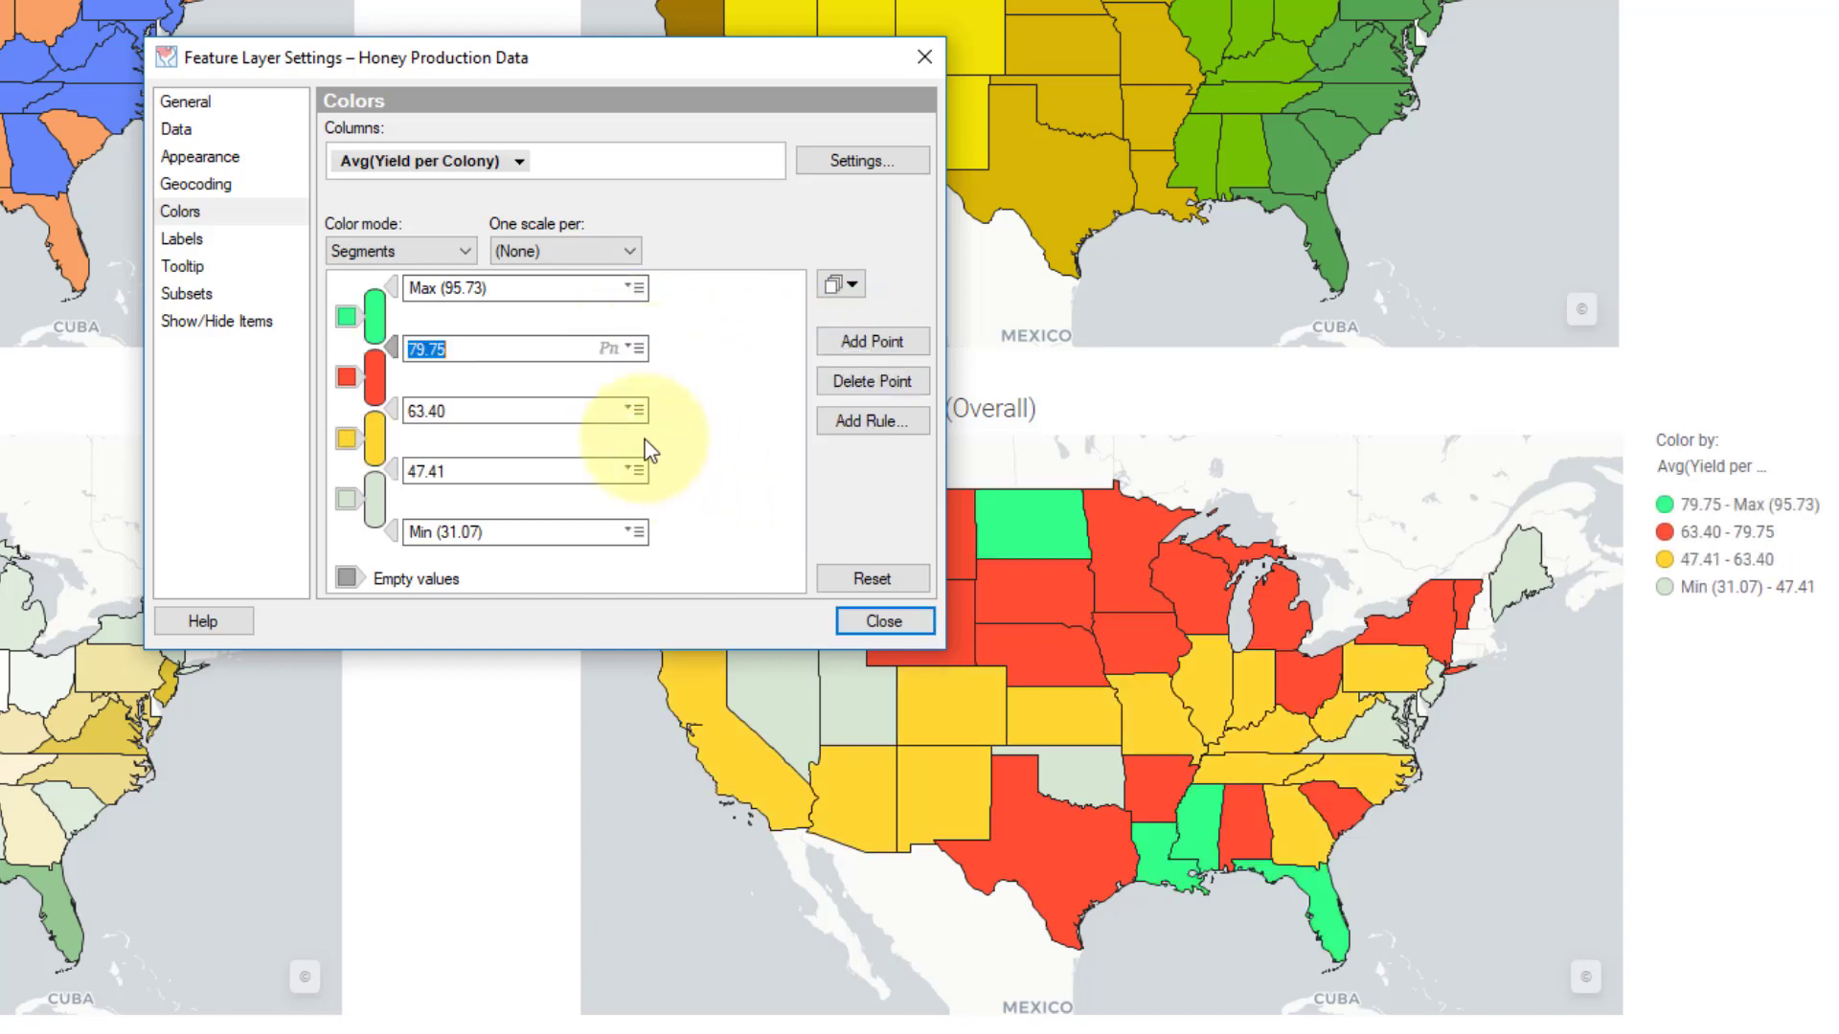
text(75)
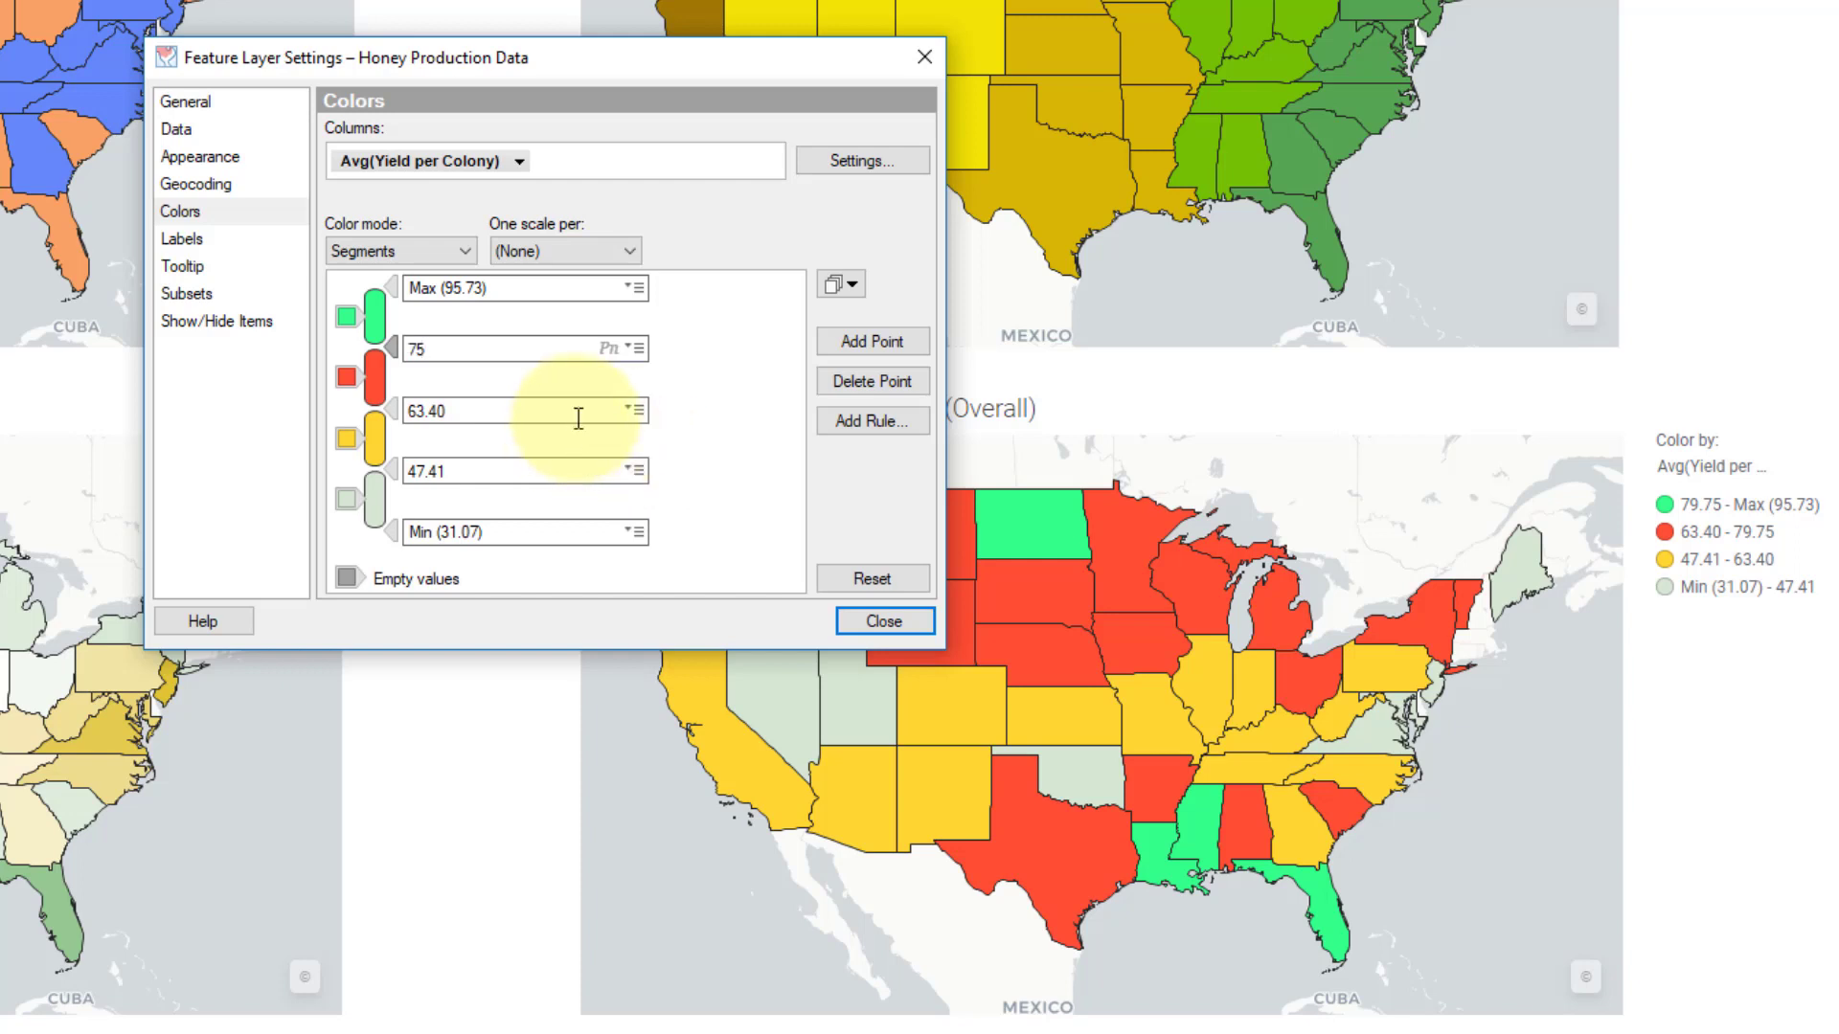
key(Return)
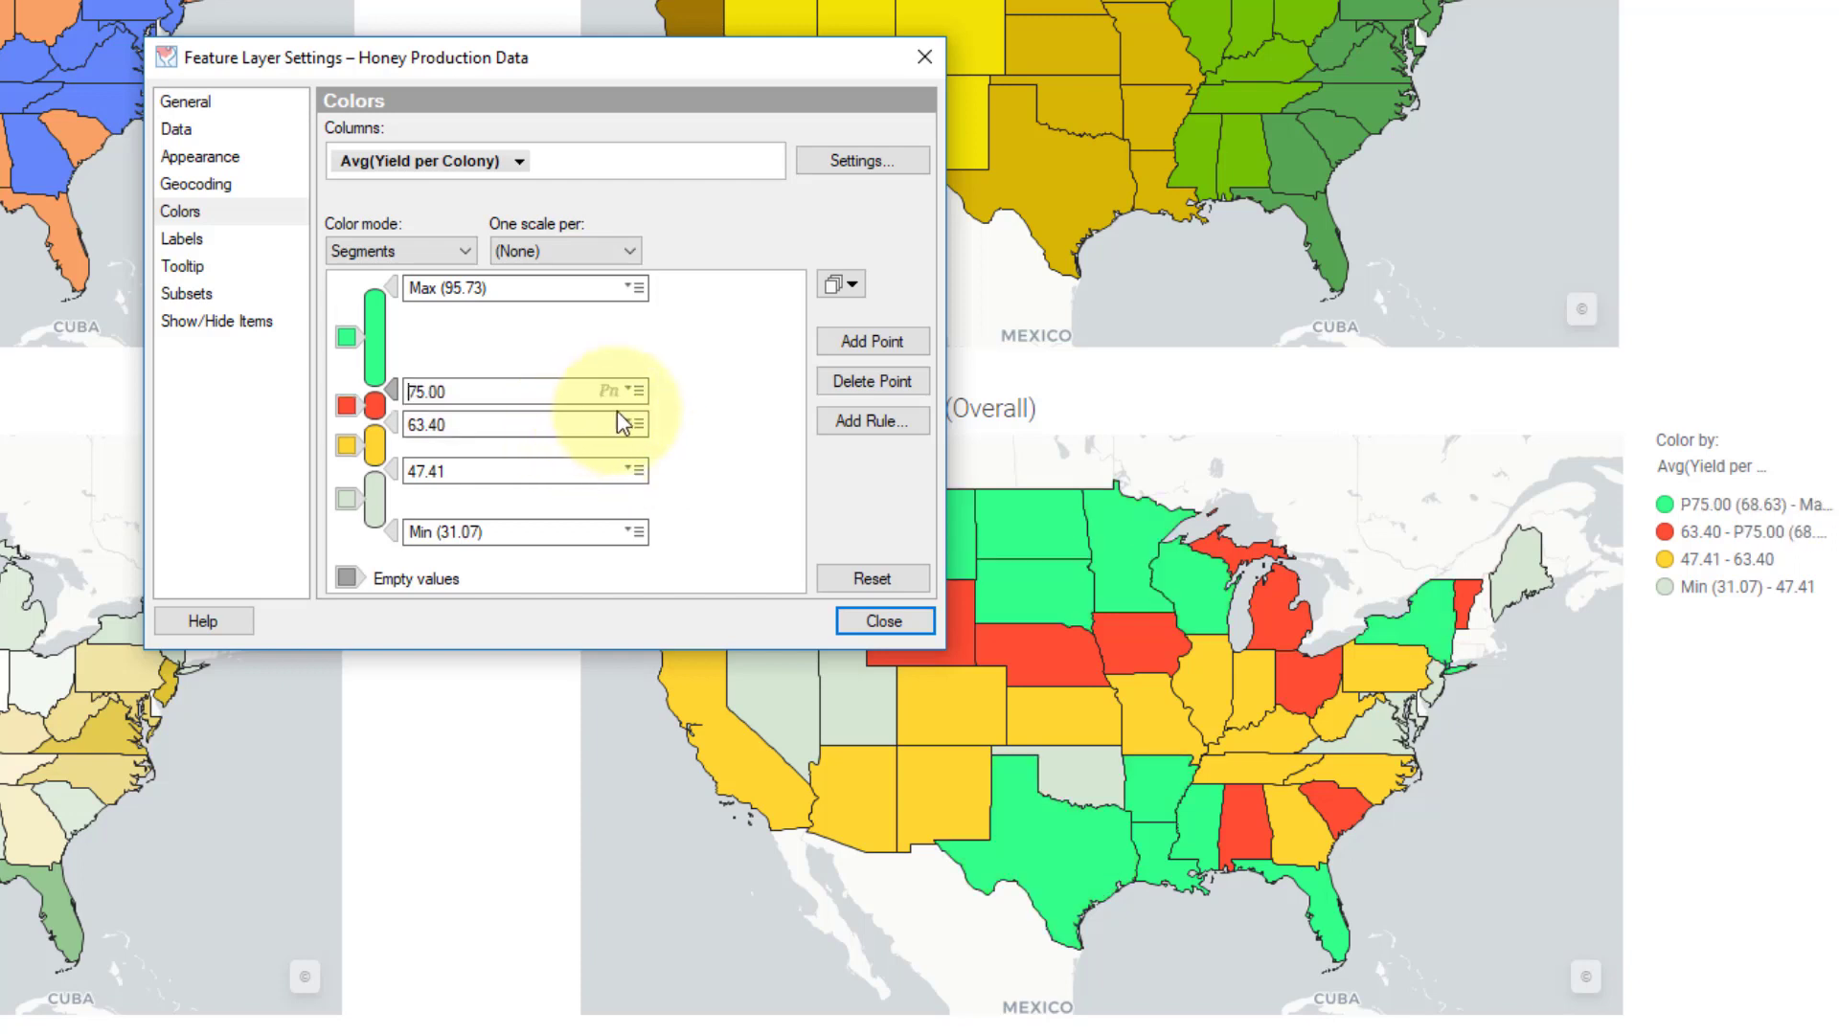
click(640, 421)
click(697, 557)
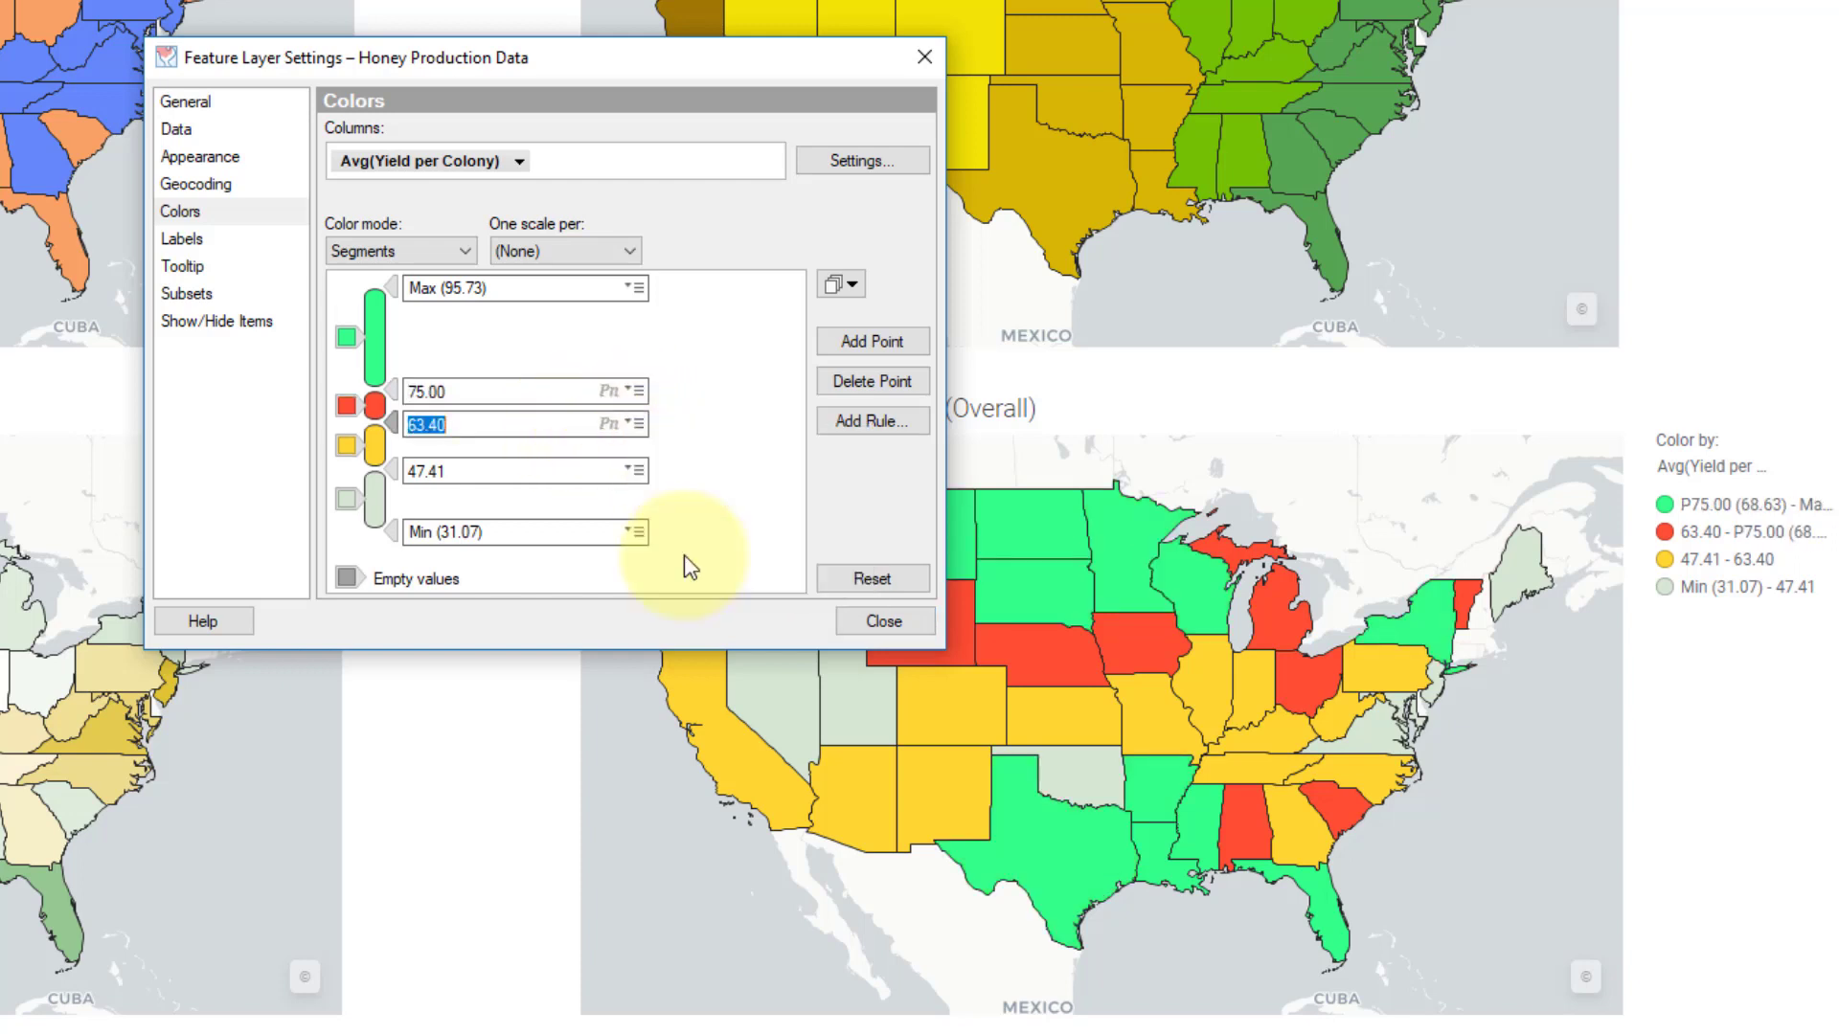
text(50)
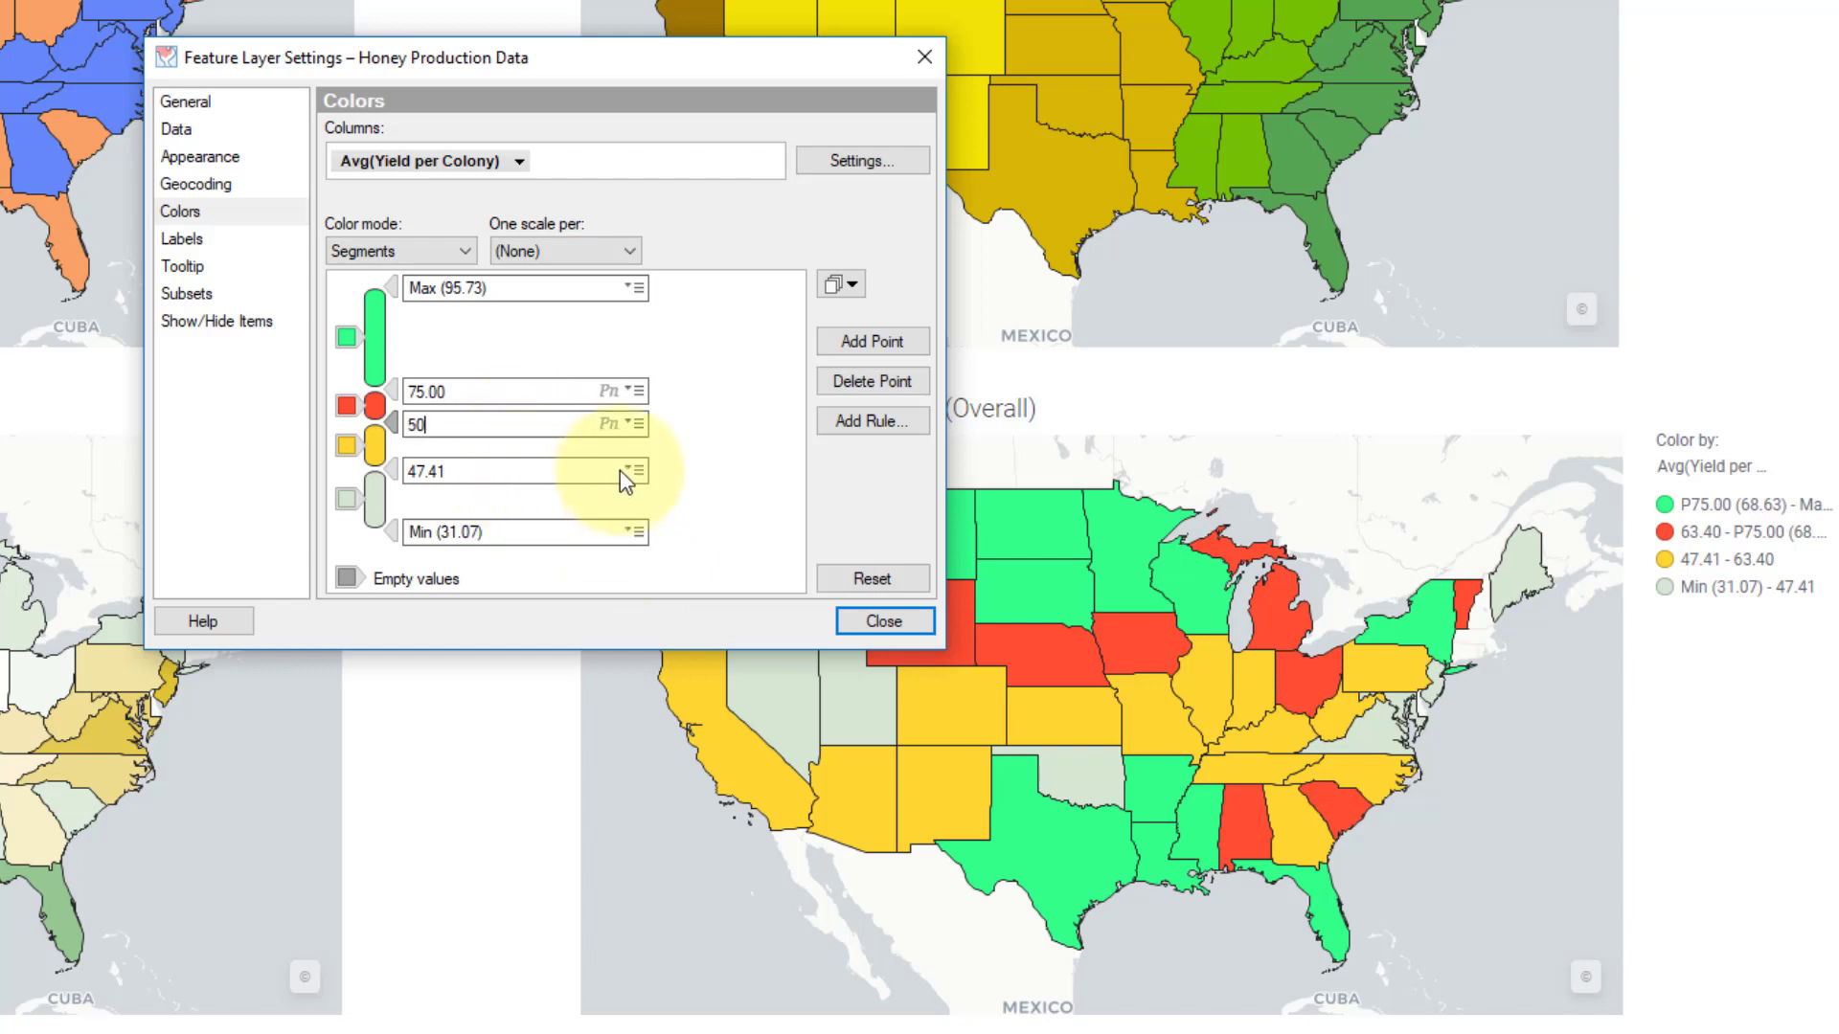
key(Return)
click(632, 470)
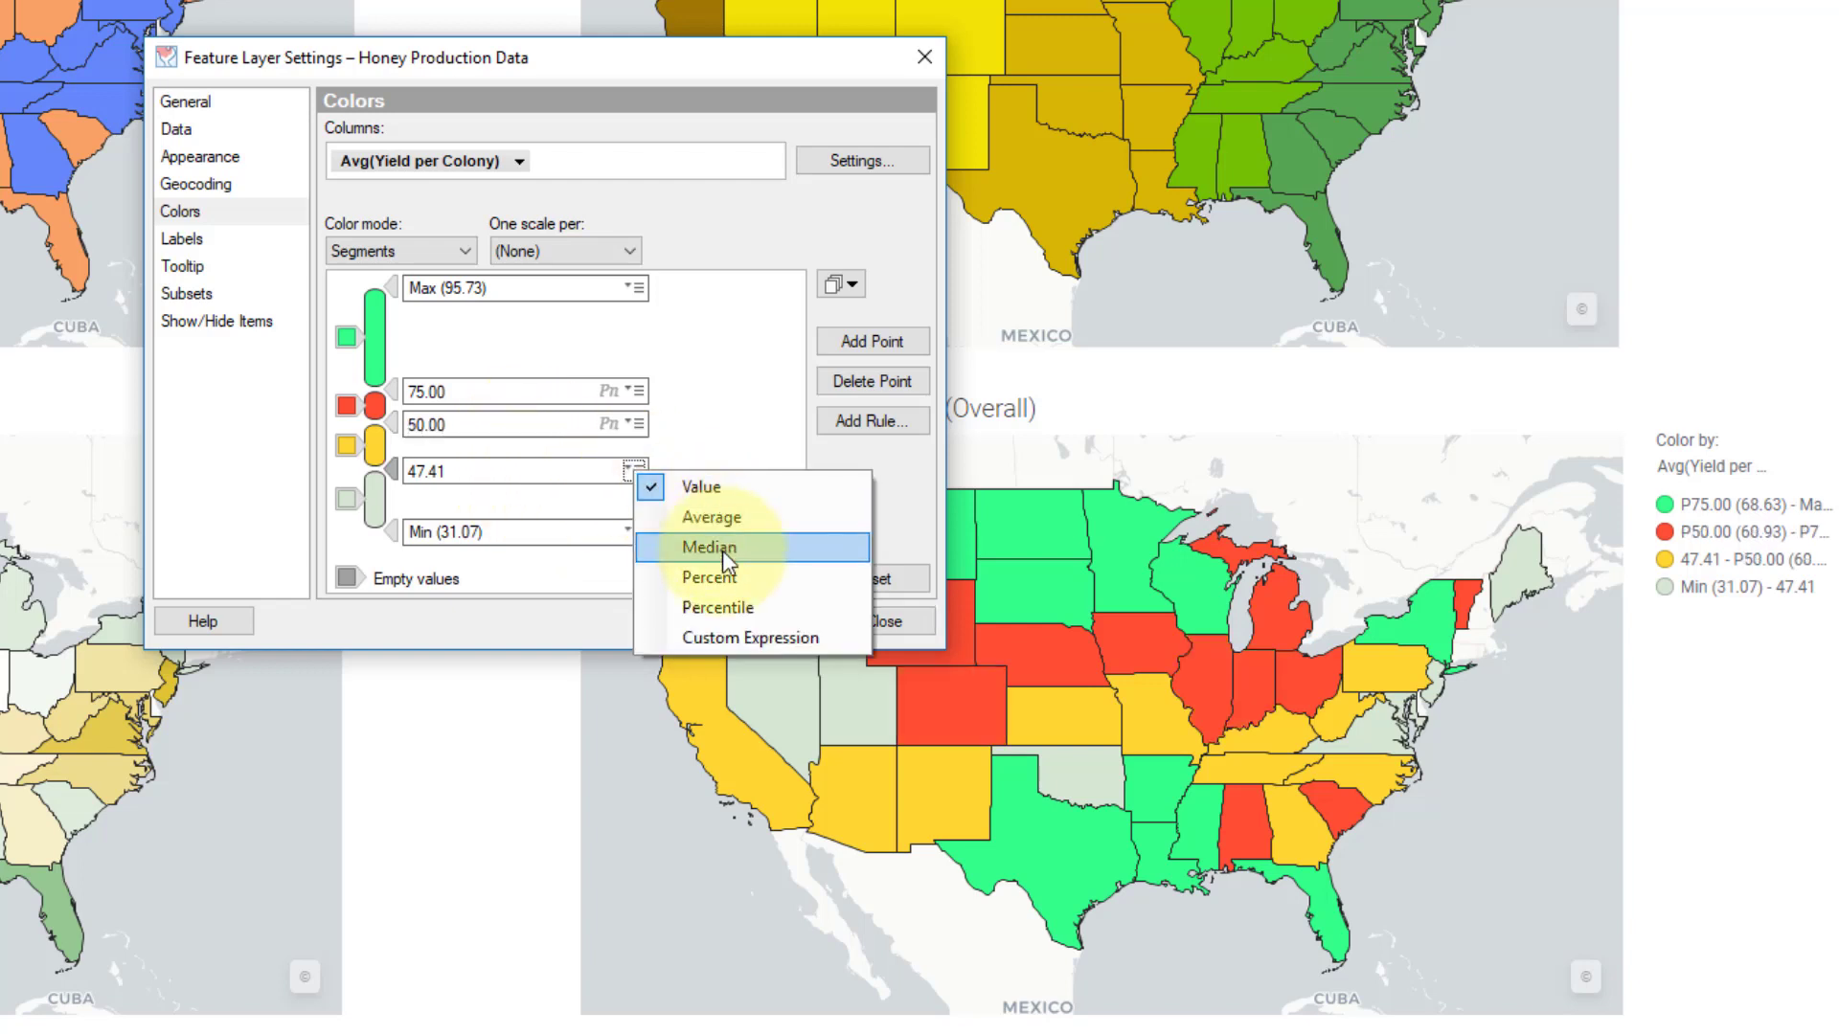
click(714, 606)
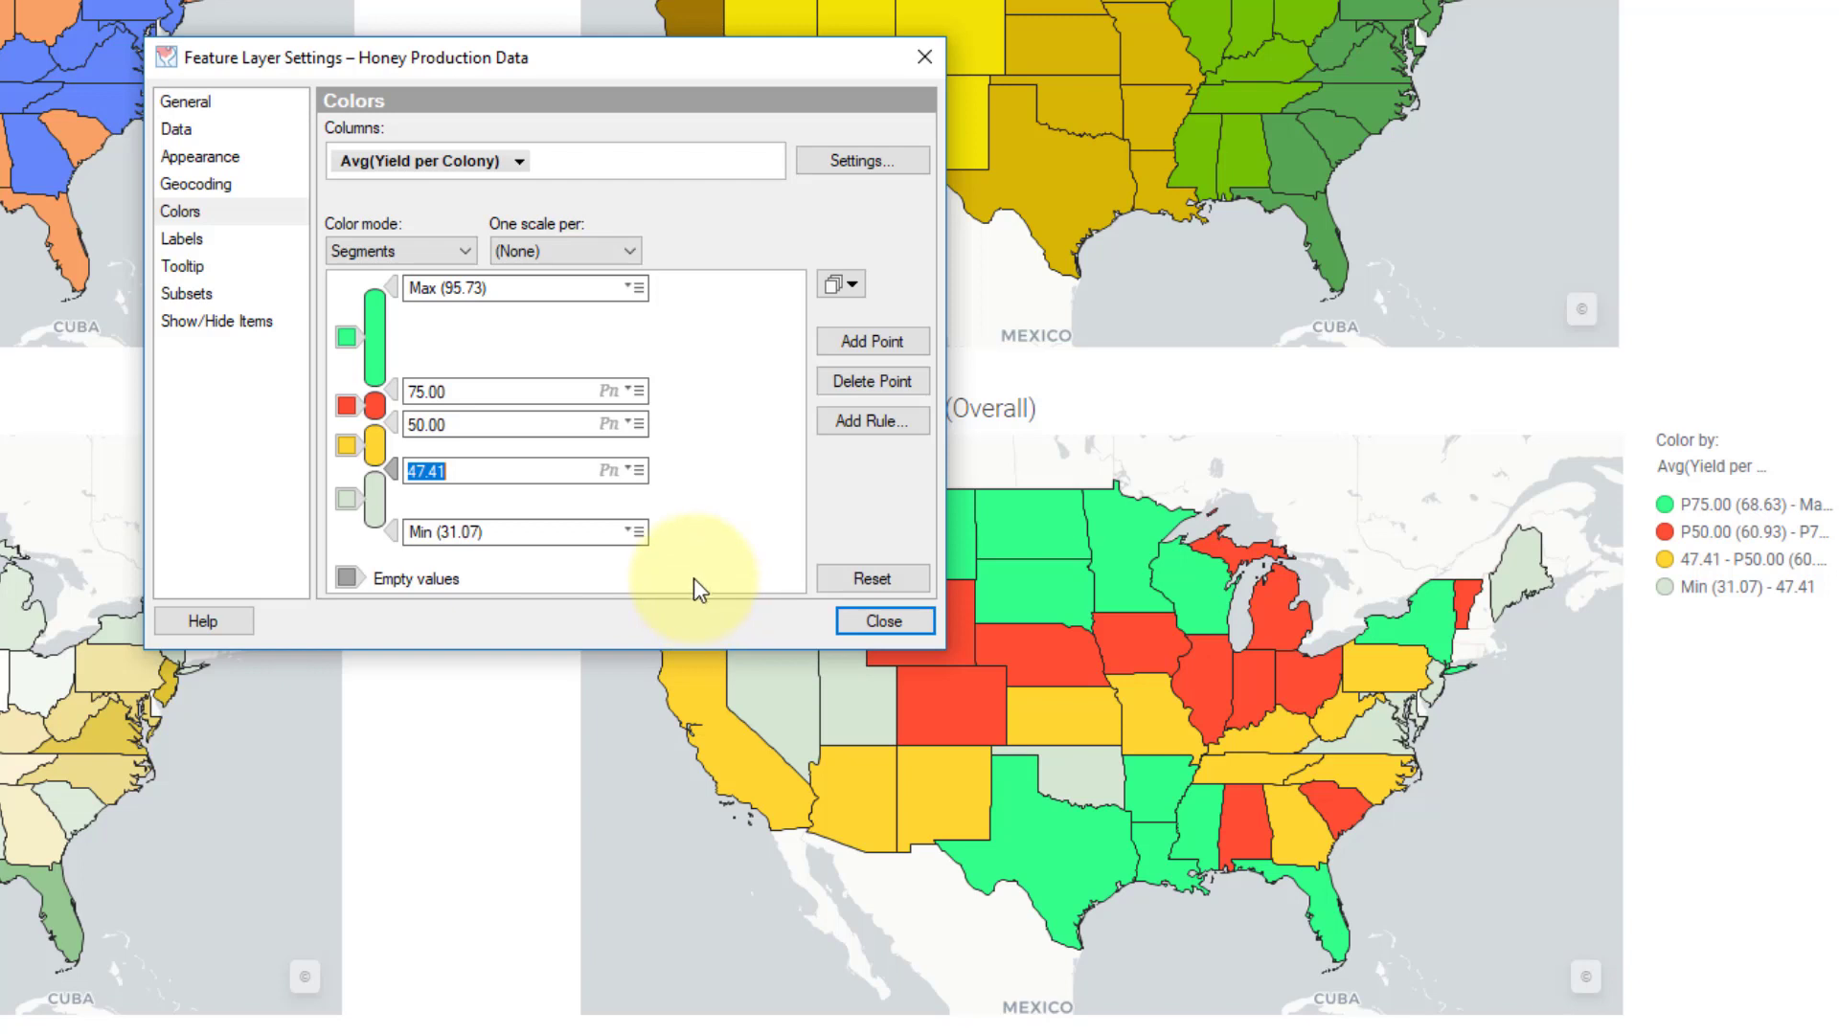
key(Return)
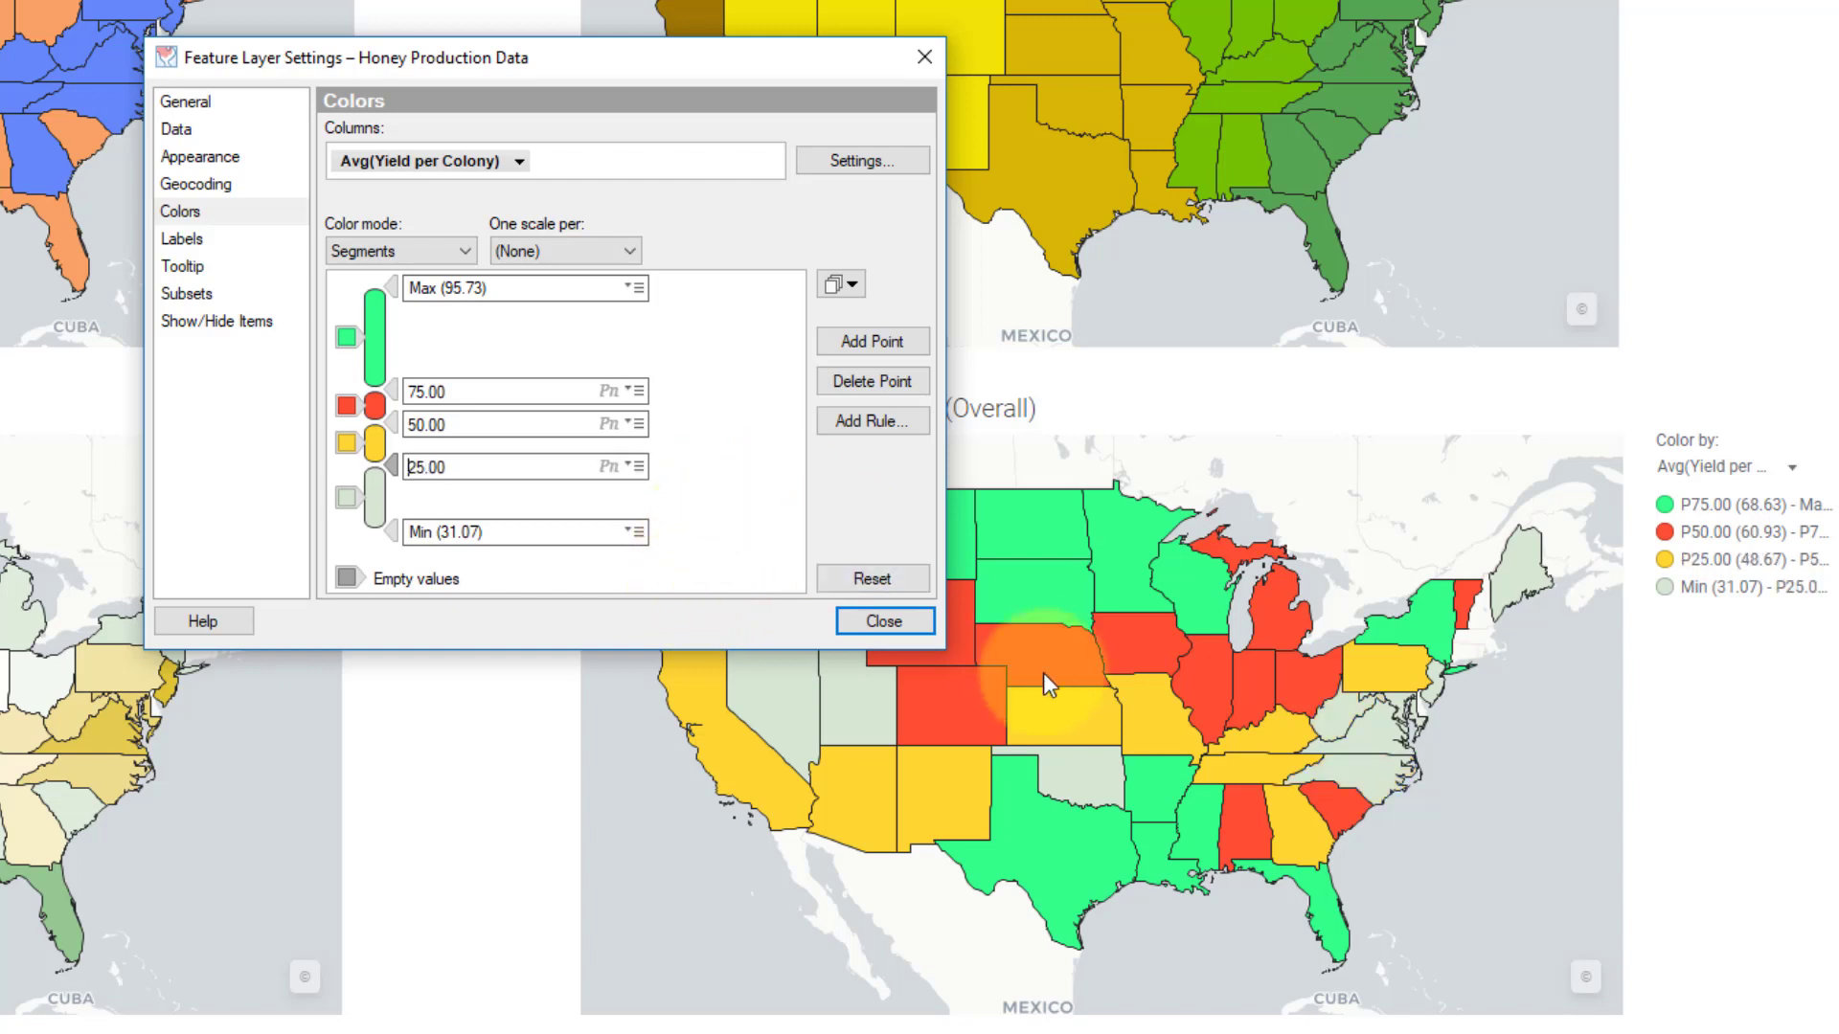
Colour the four percentile segments in greens, dark at the top through pale at Min
click(348, 406)
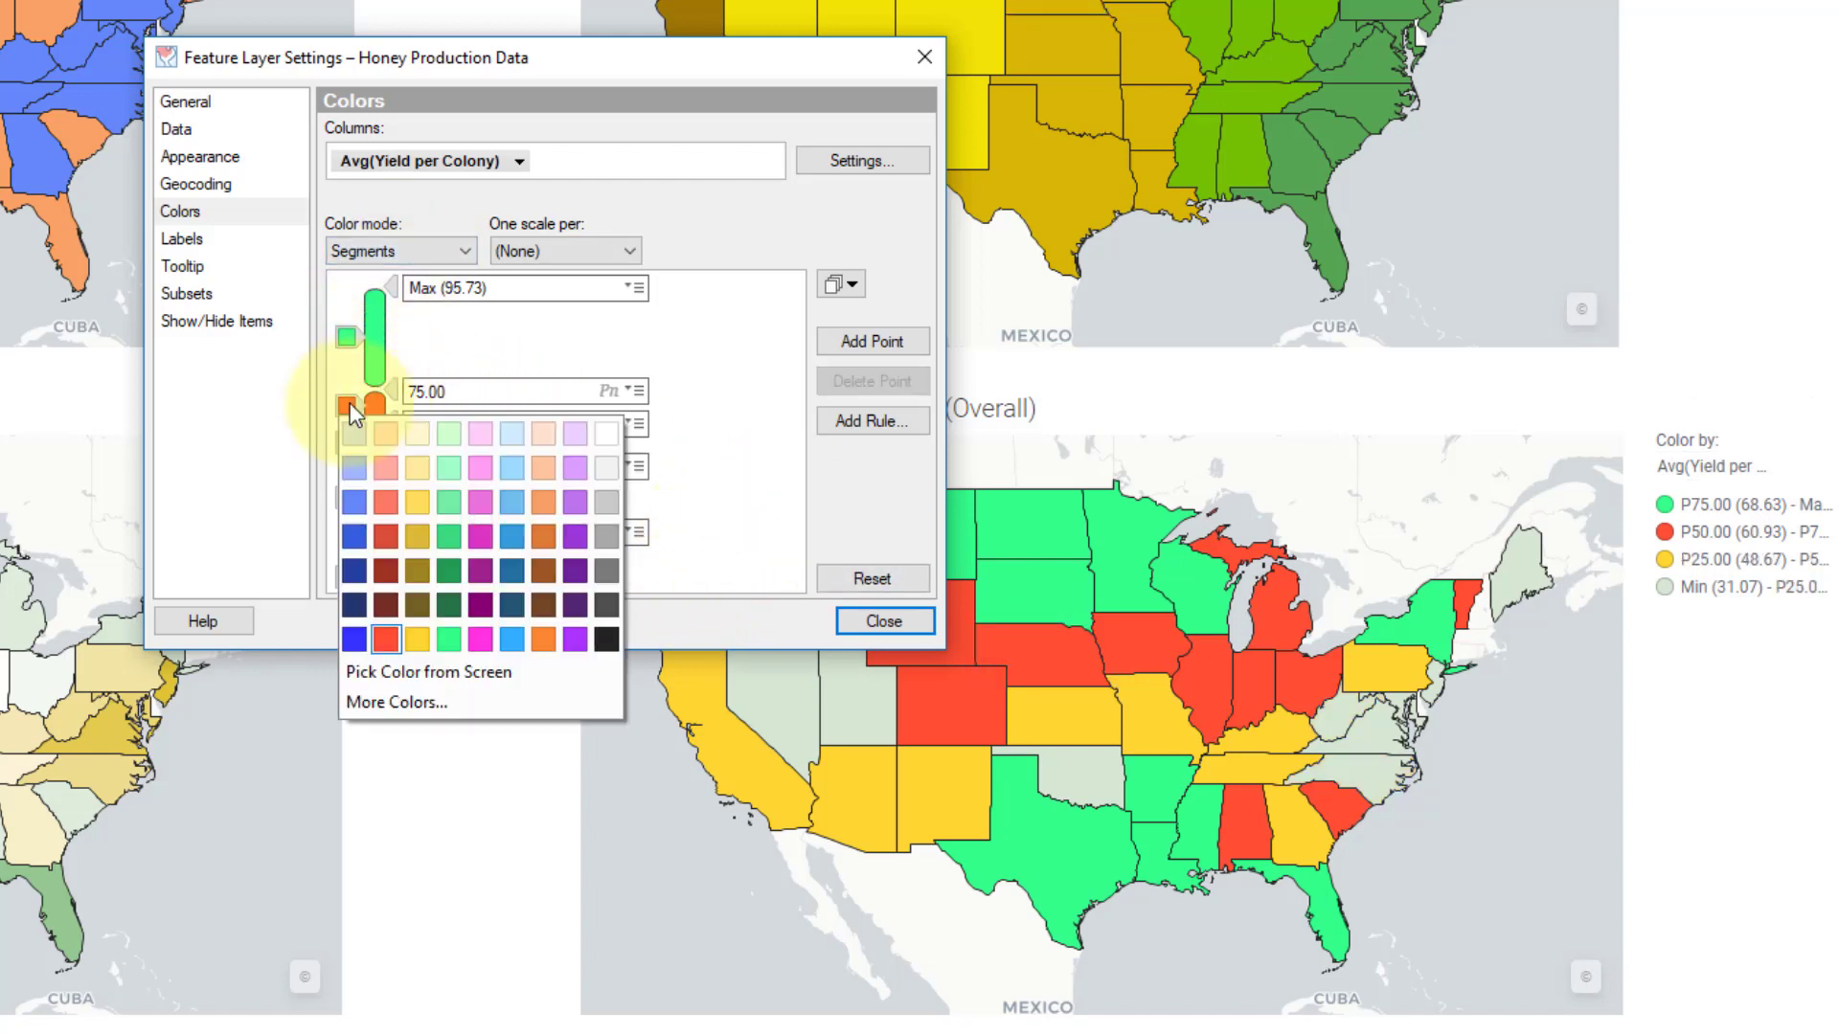
click(447, 542)
click(346, 337)
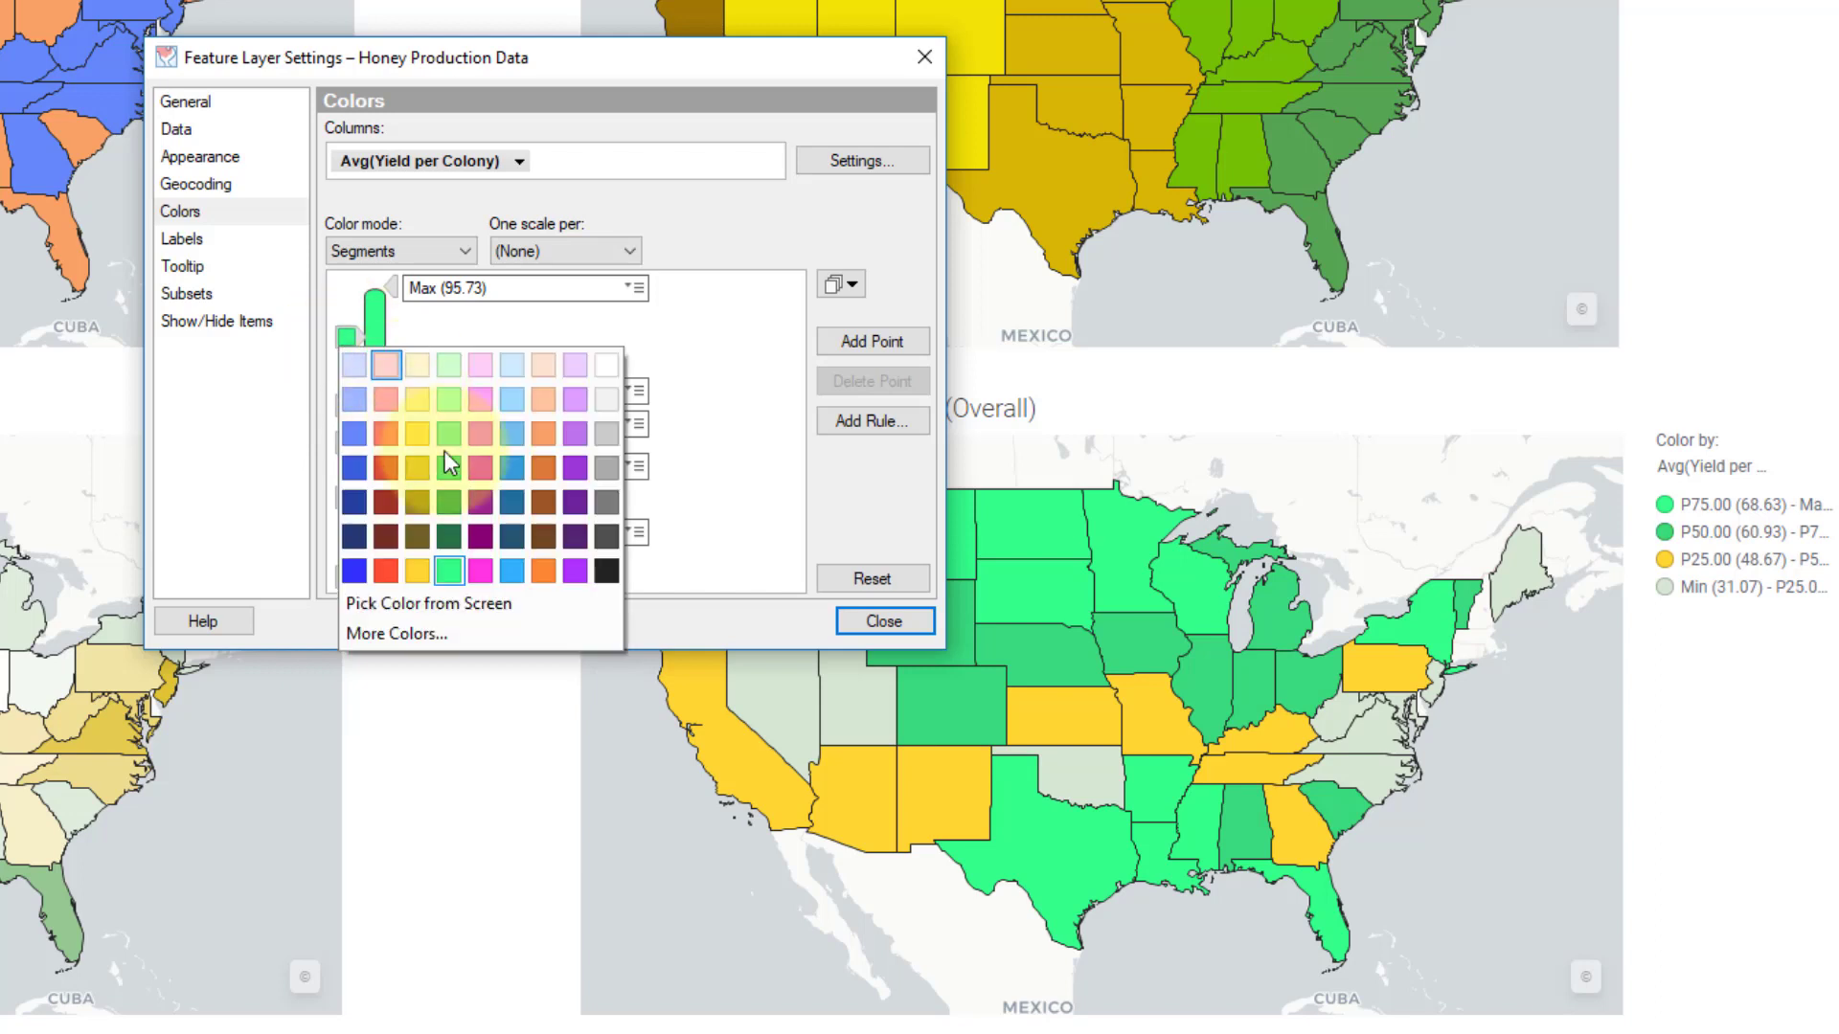
click(447, 502)
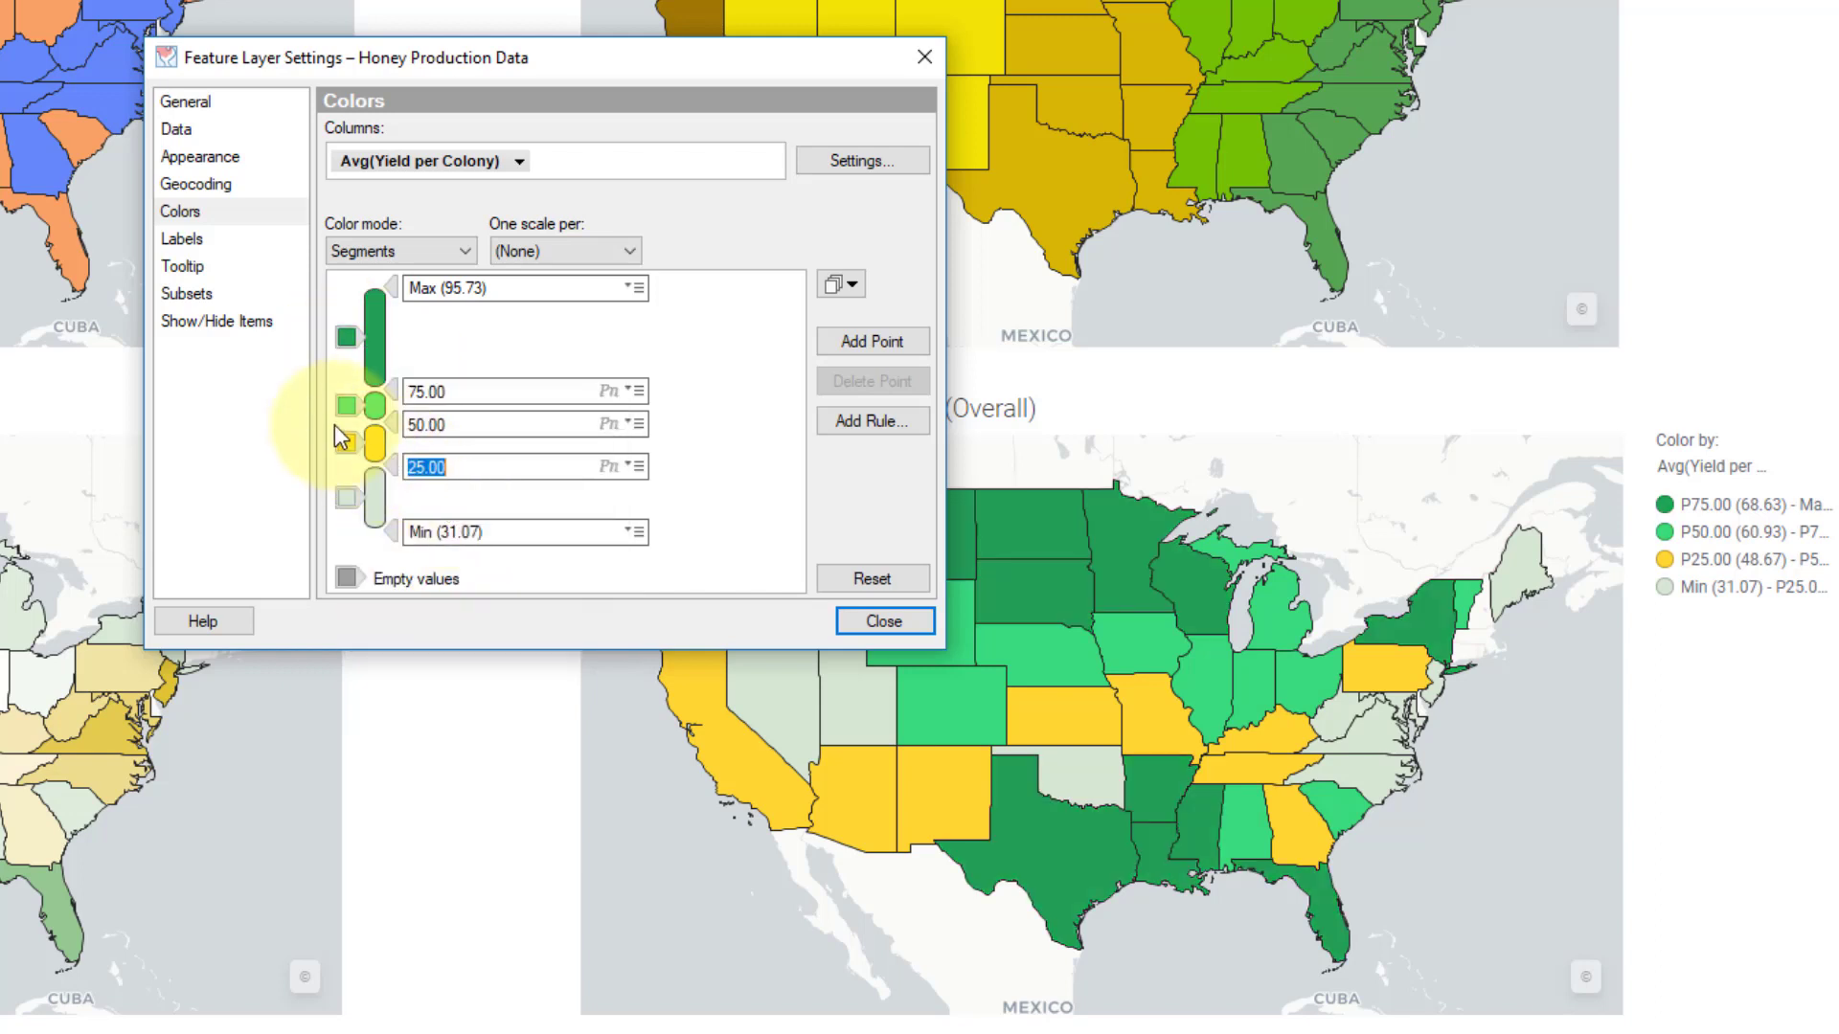
click(347, 442)
click(448, 539)
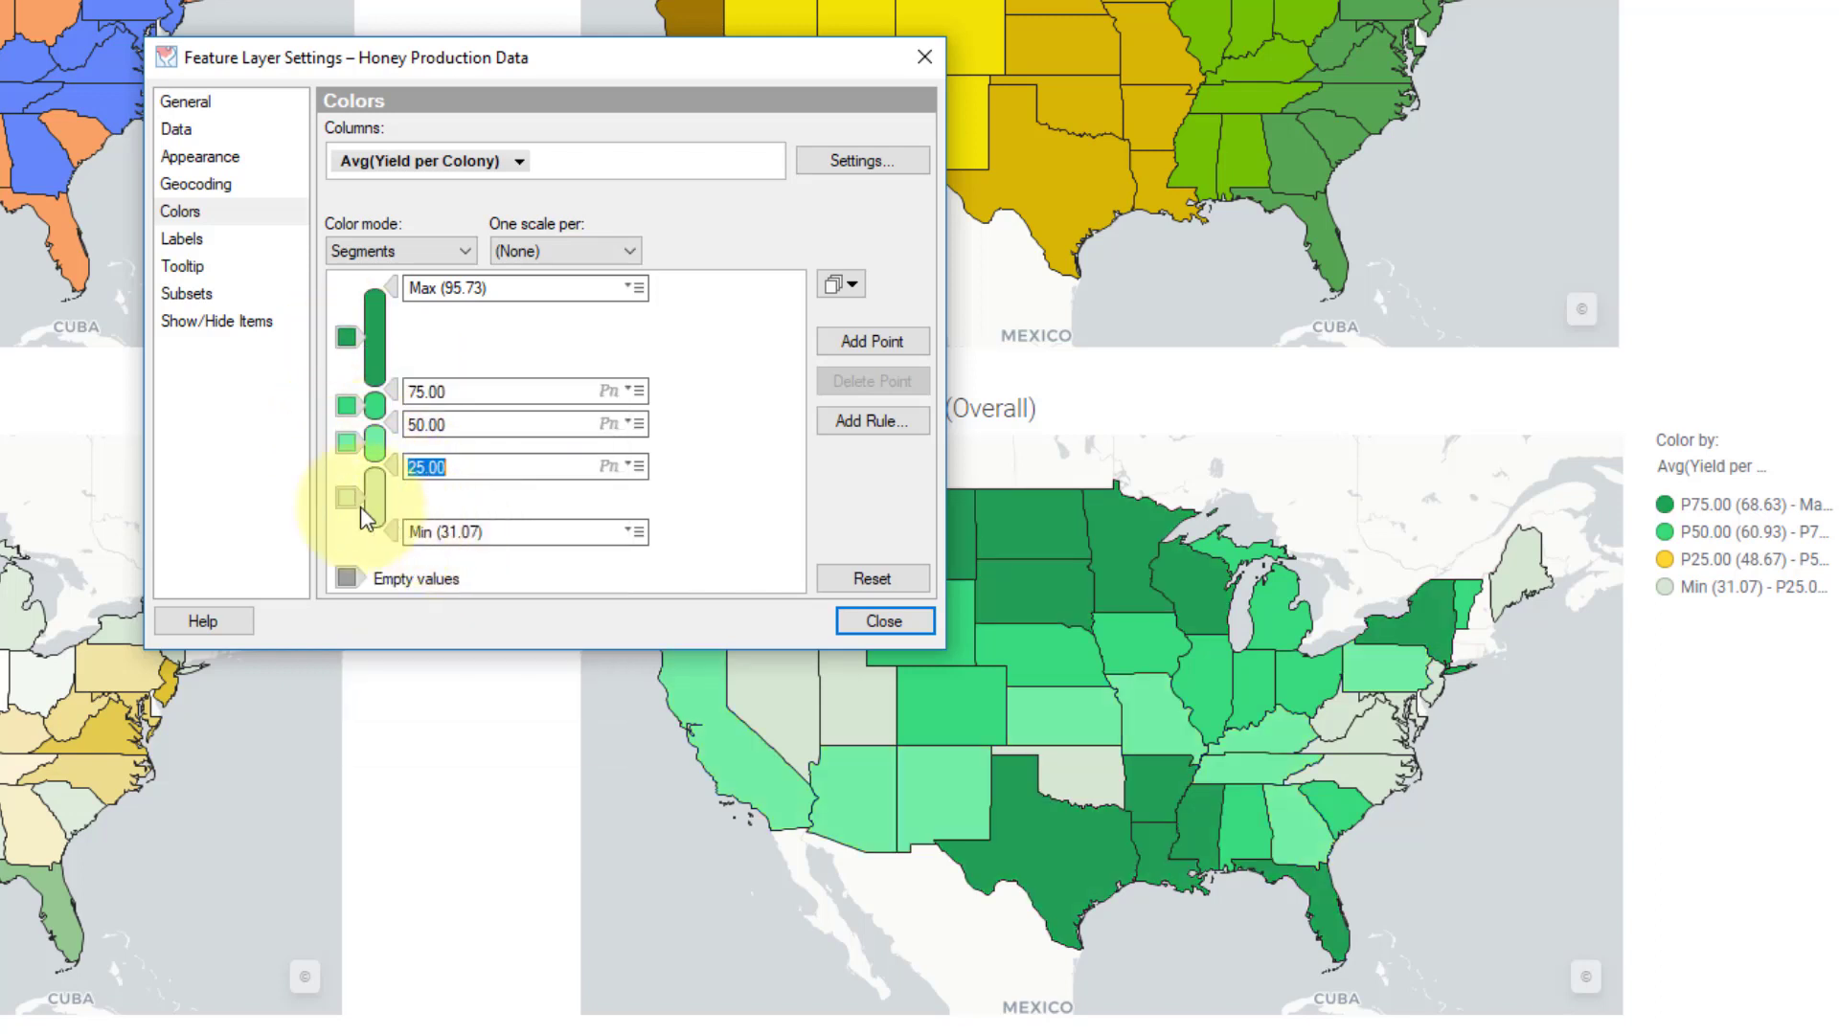
click(346, 496)
click(448, 526)
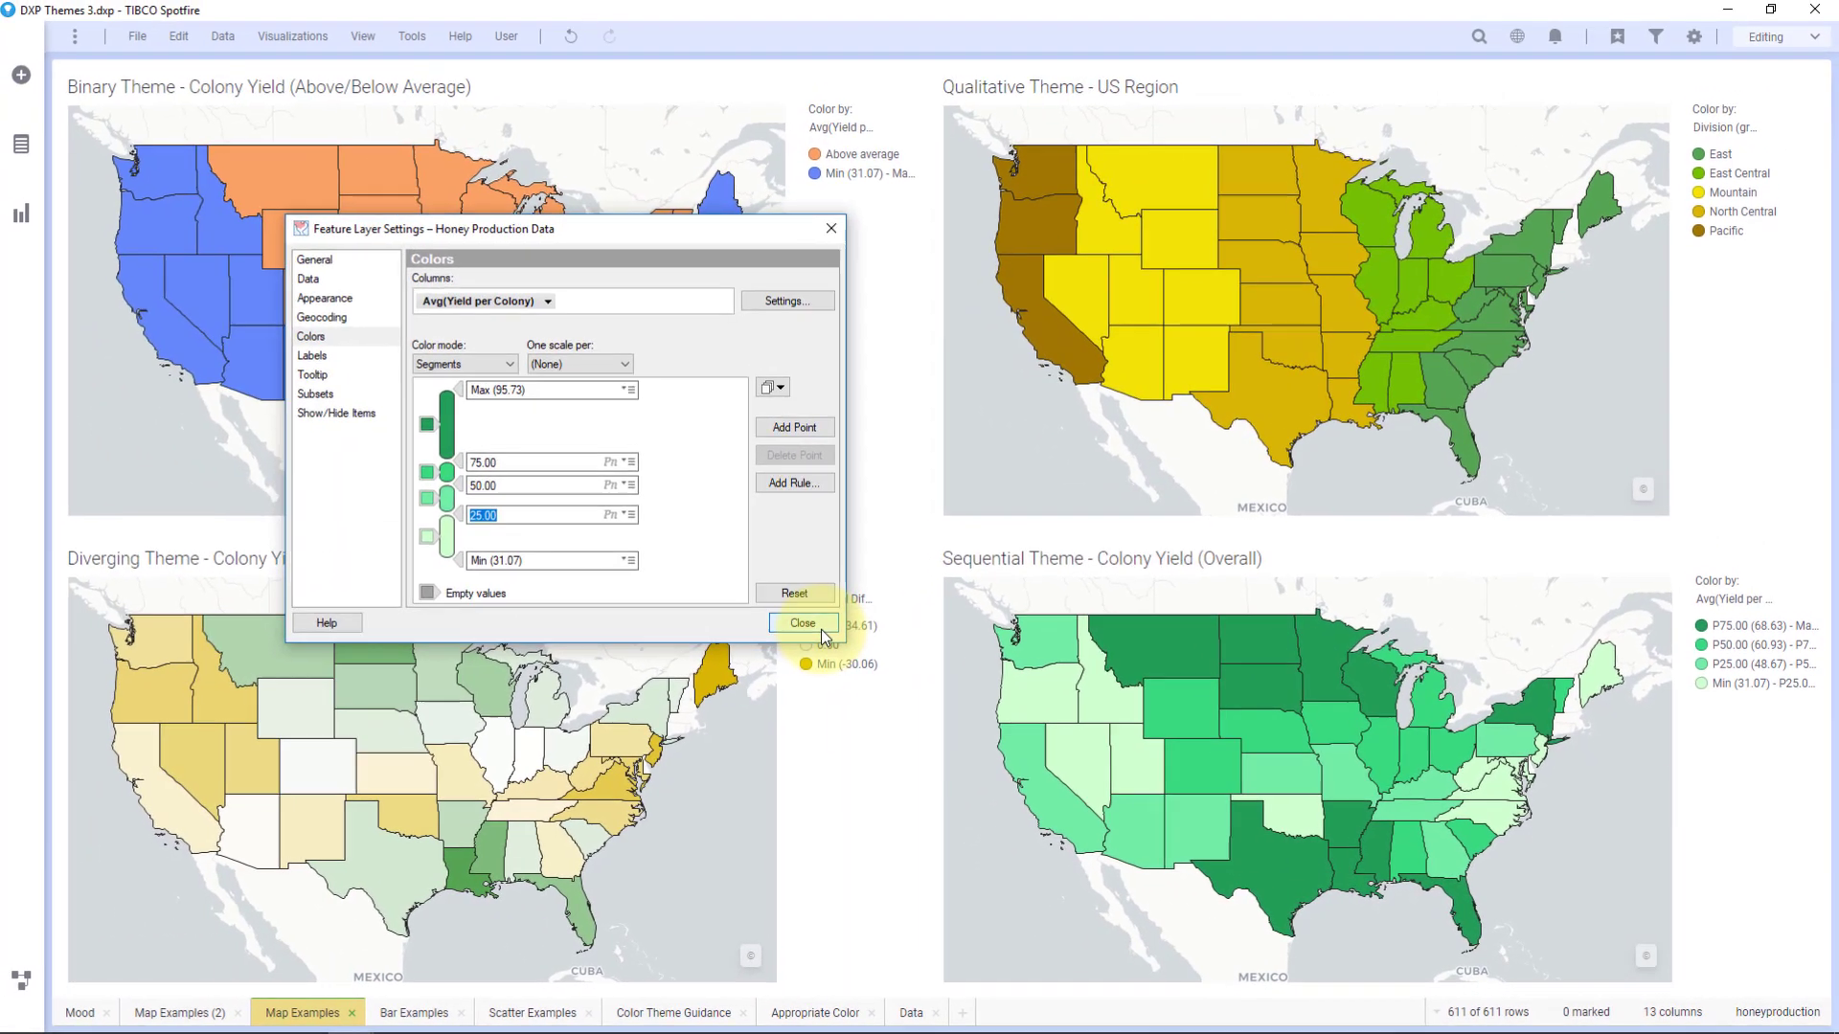
click(539, 546)
click(415, 1015)
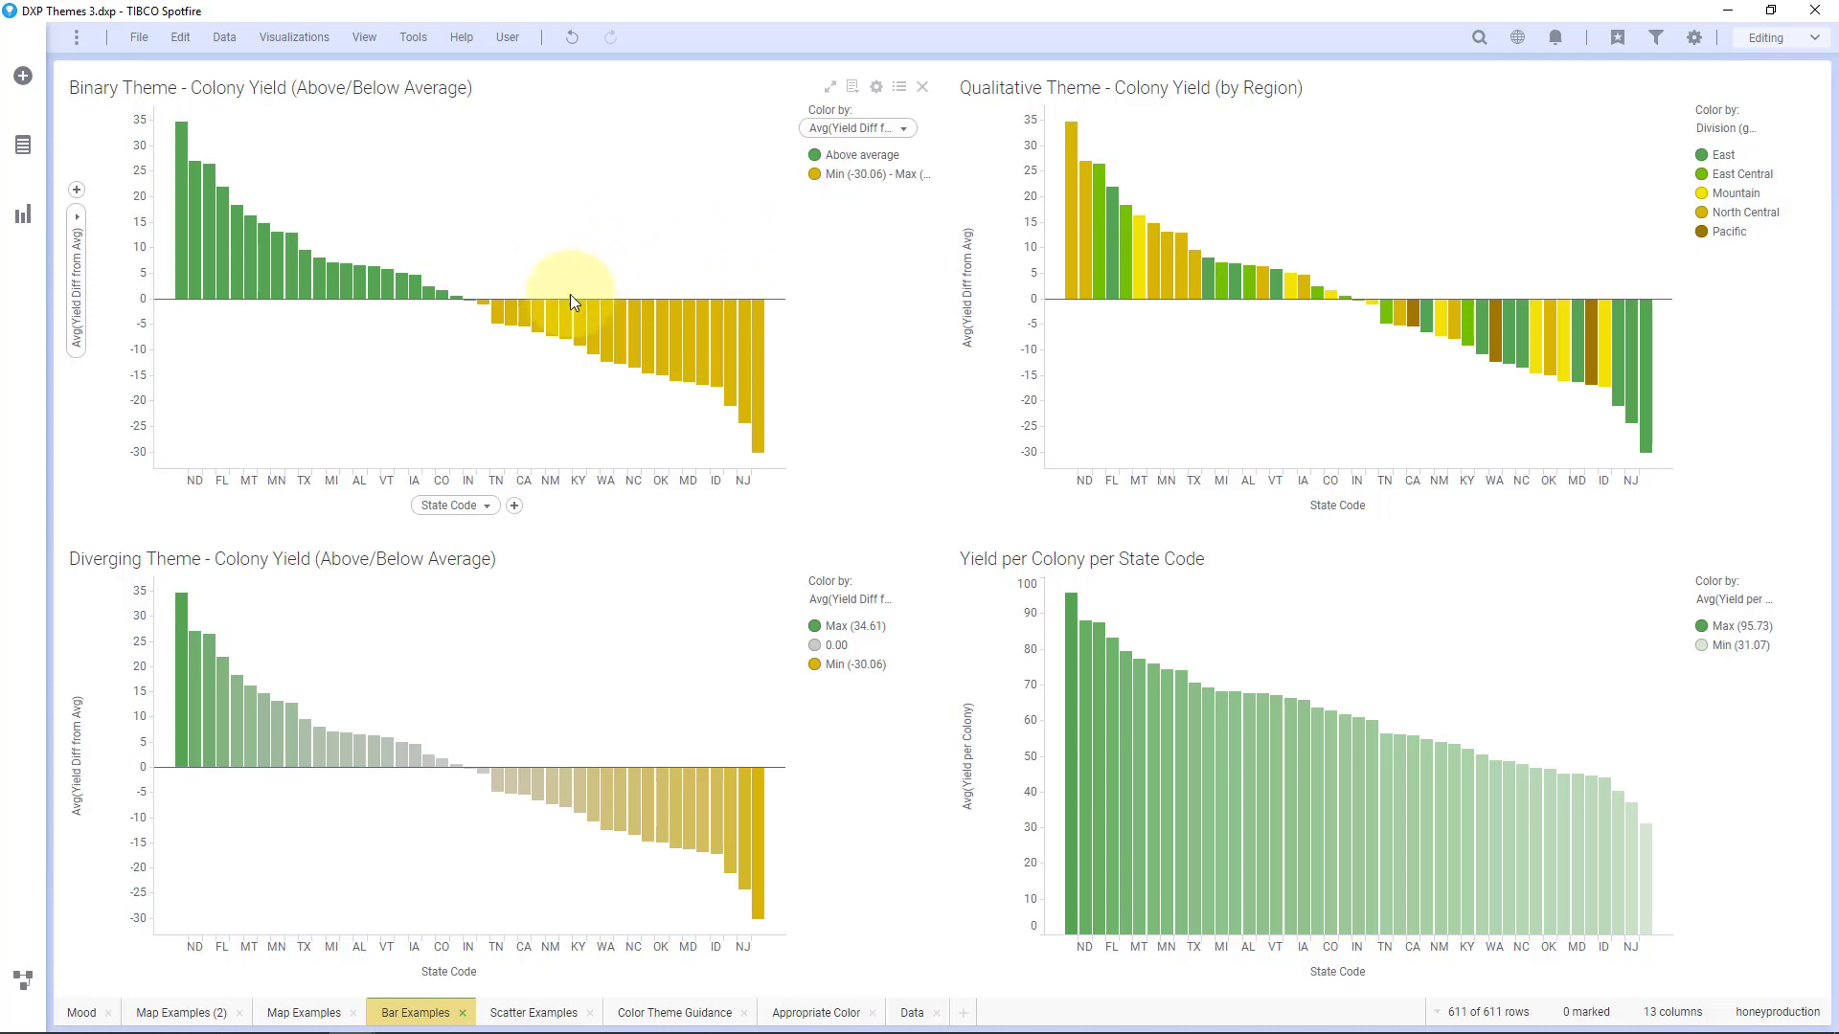
Turn off Sort Bars By Value on the Binary Theme chart so states list alphabetically
right_click(464, 173)
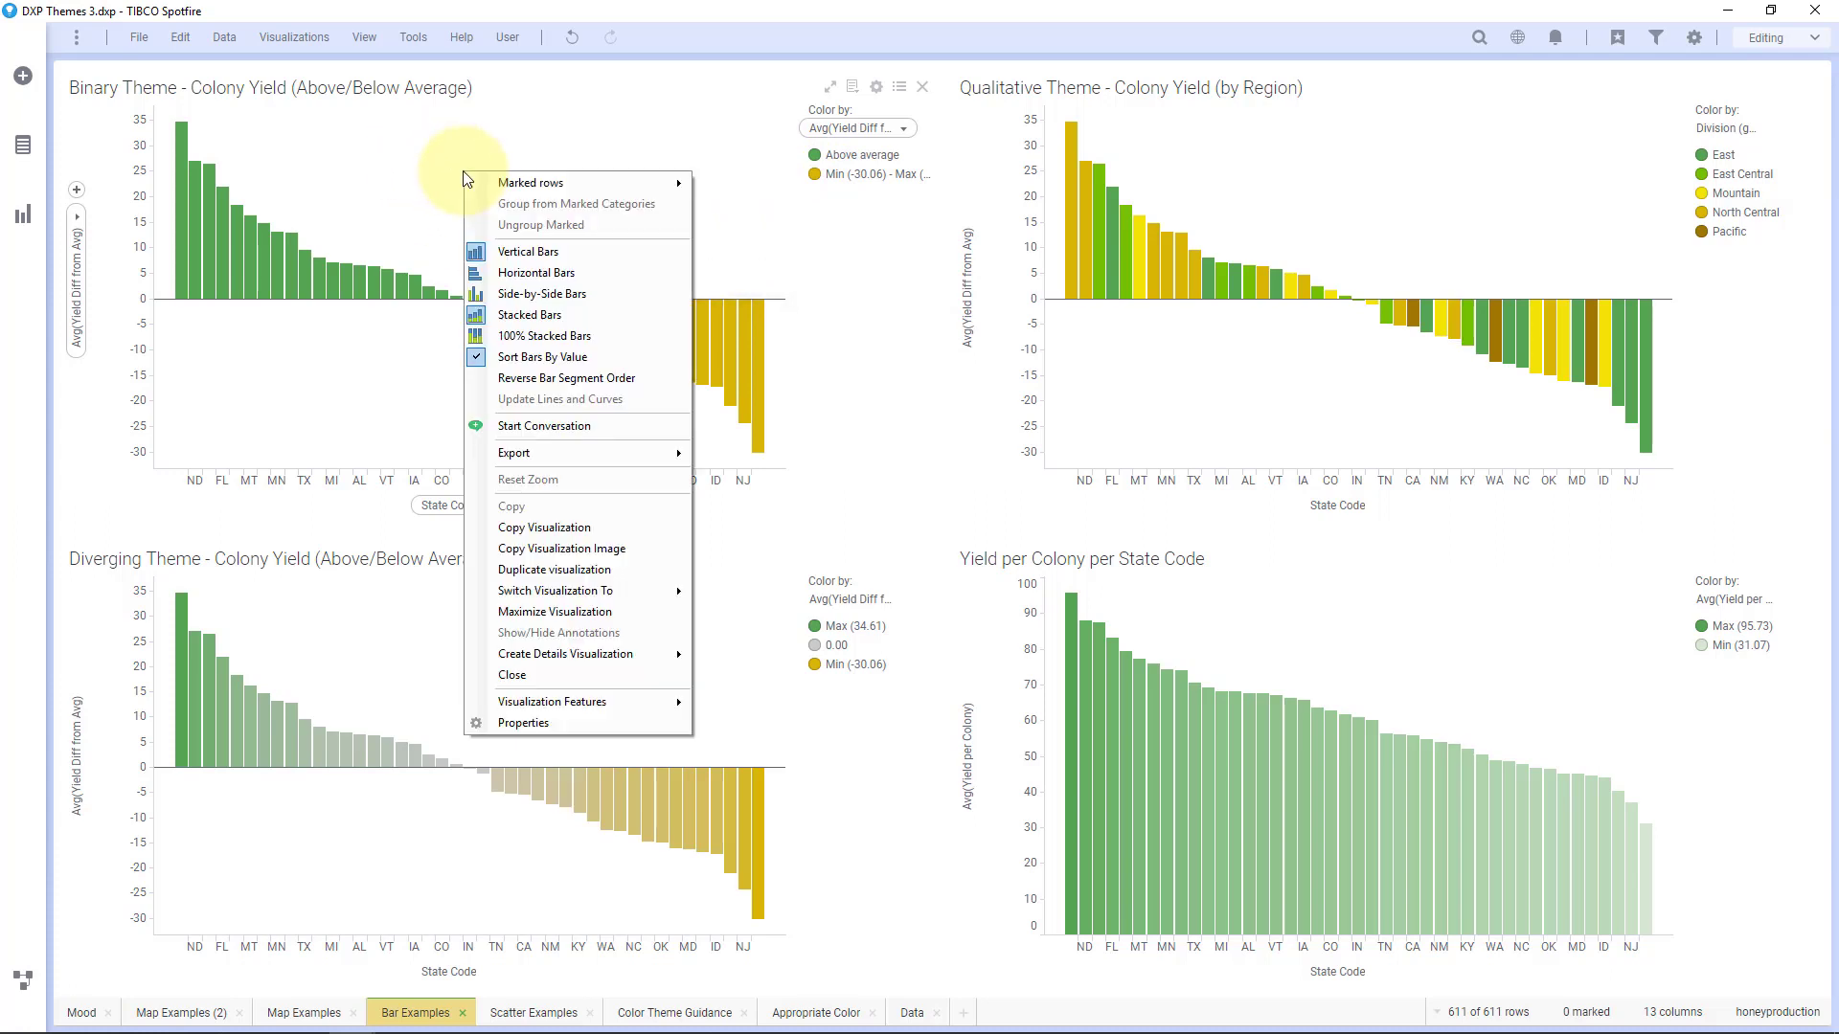
click(513, 356)
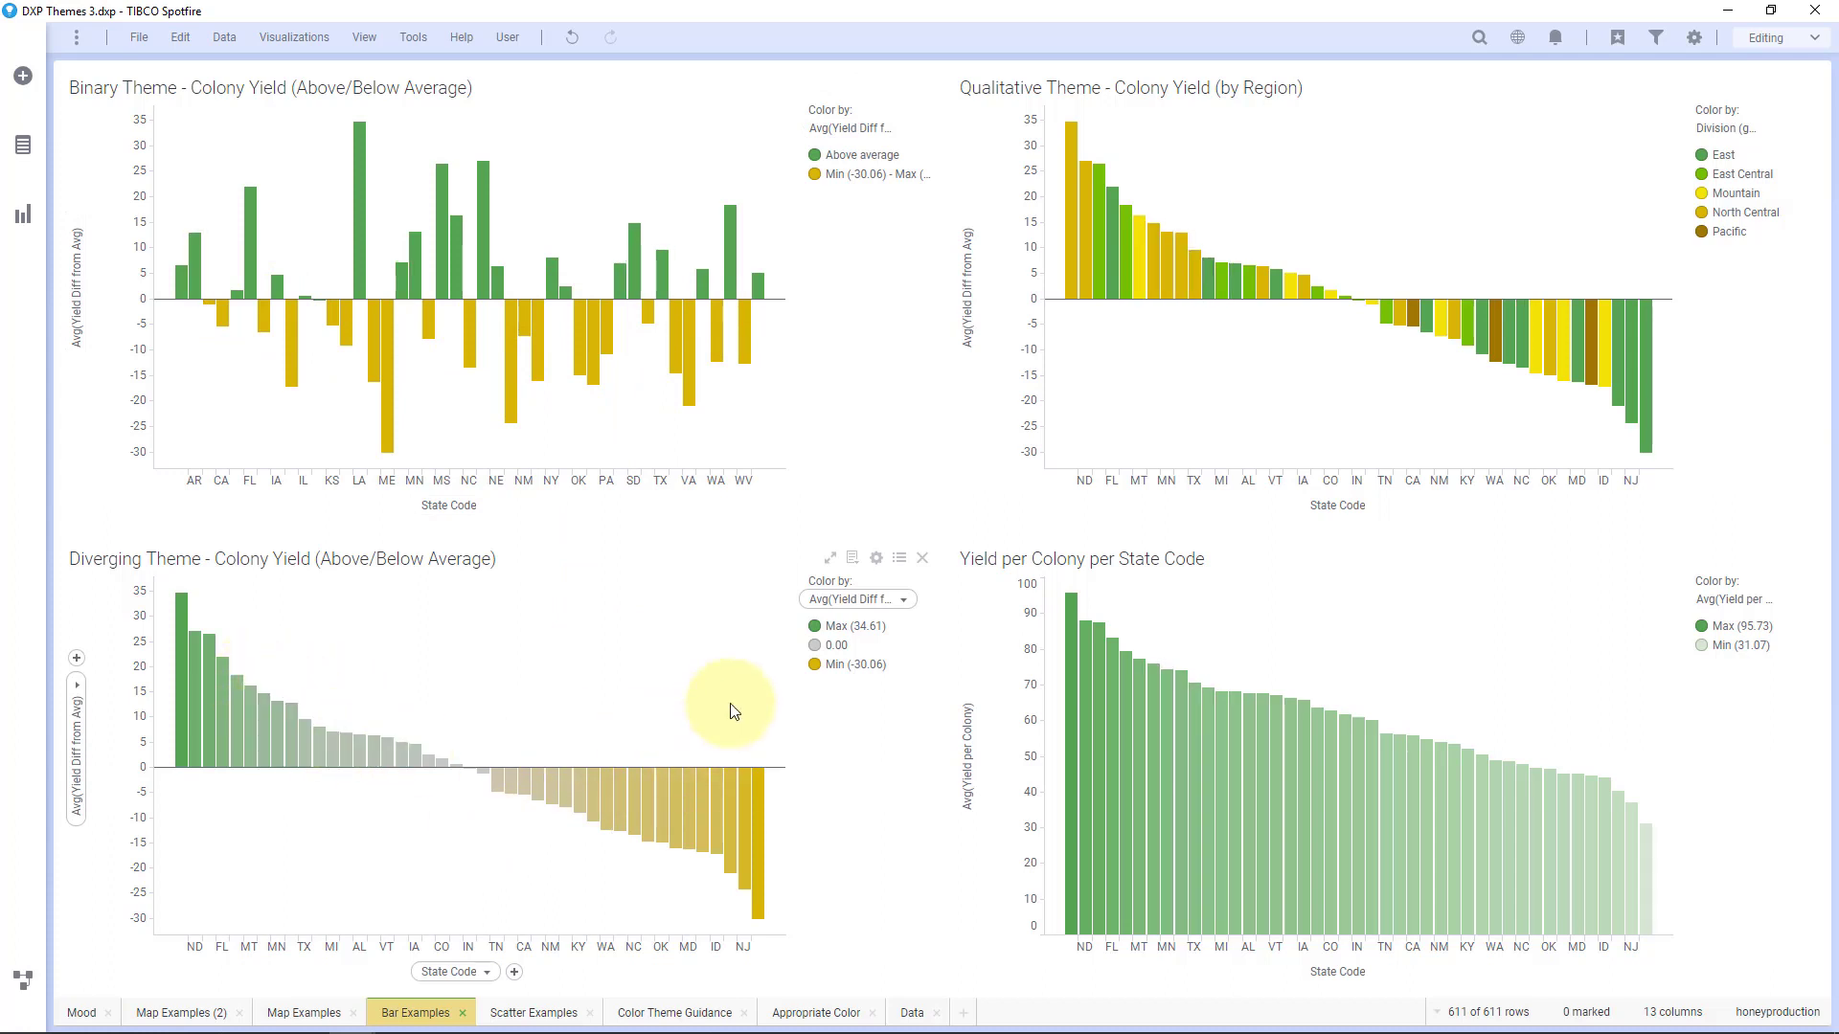
Try a pale colour for the 0.00 midpoint, revert it to grey, then go to Scatter Examples
click(815, 647)
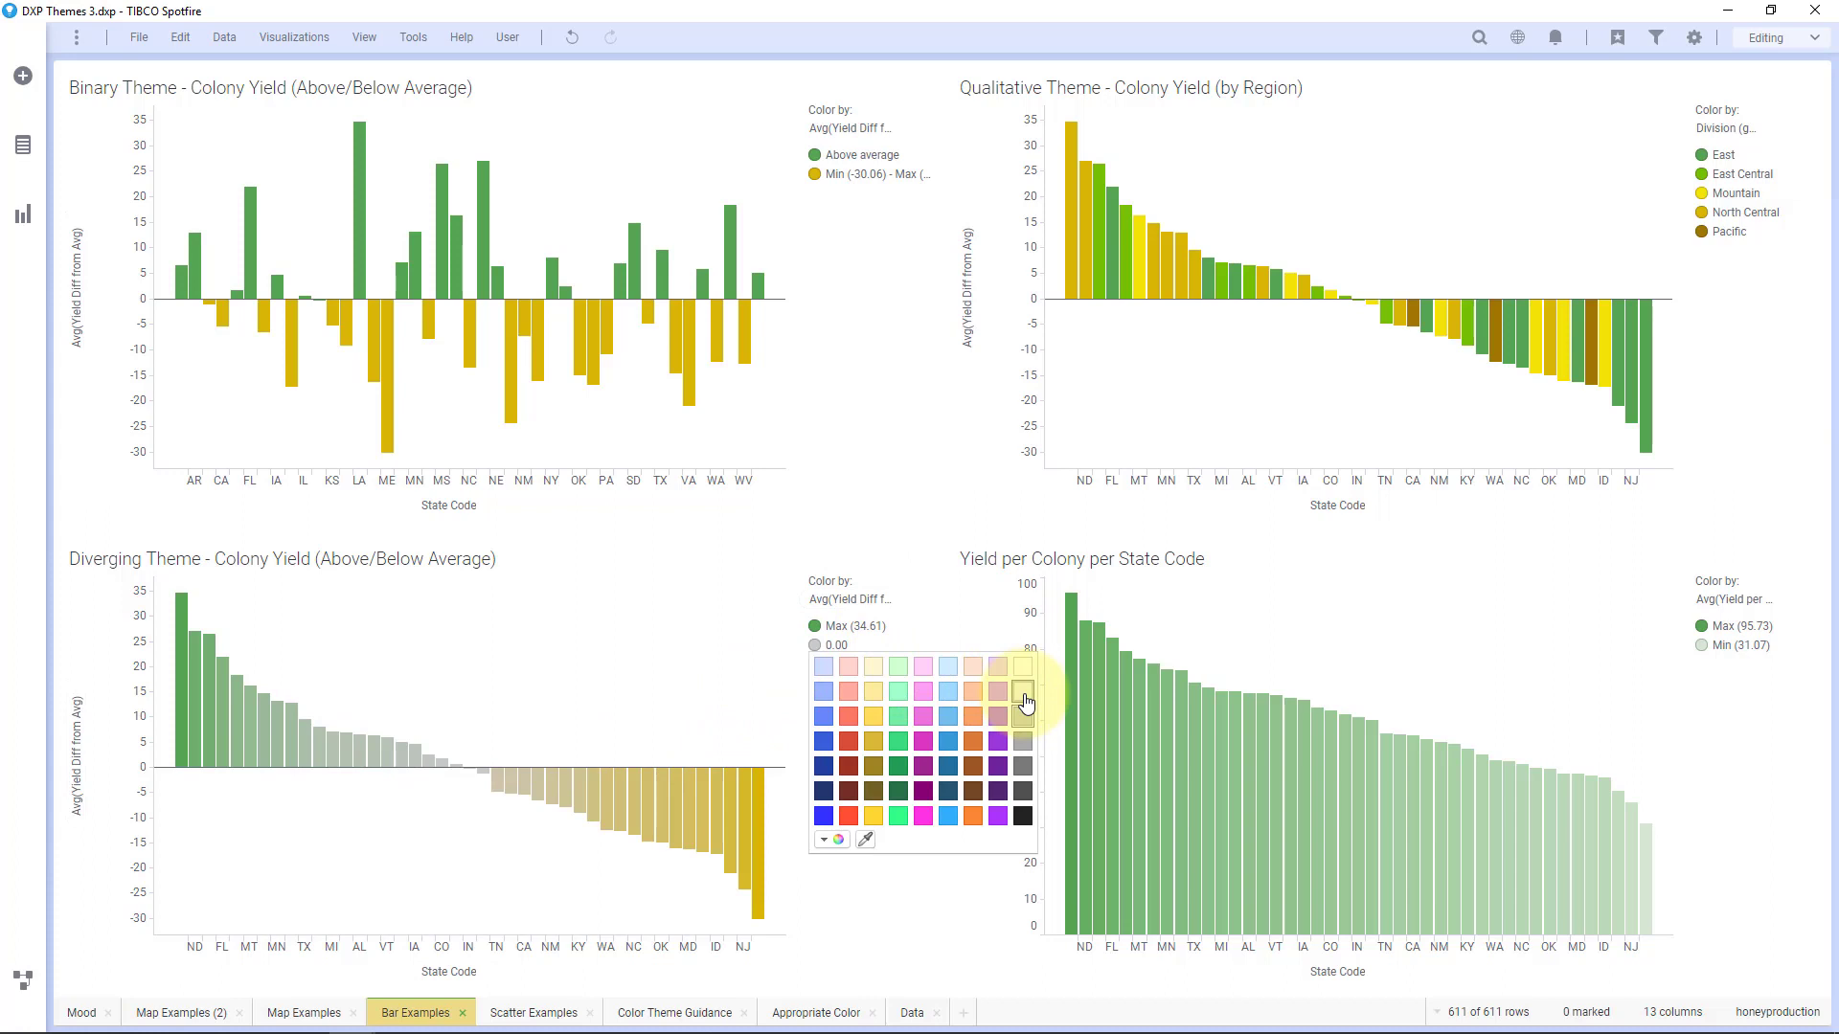
click(1023, 693)
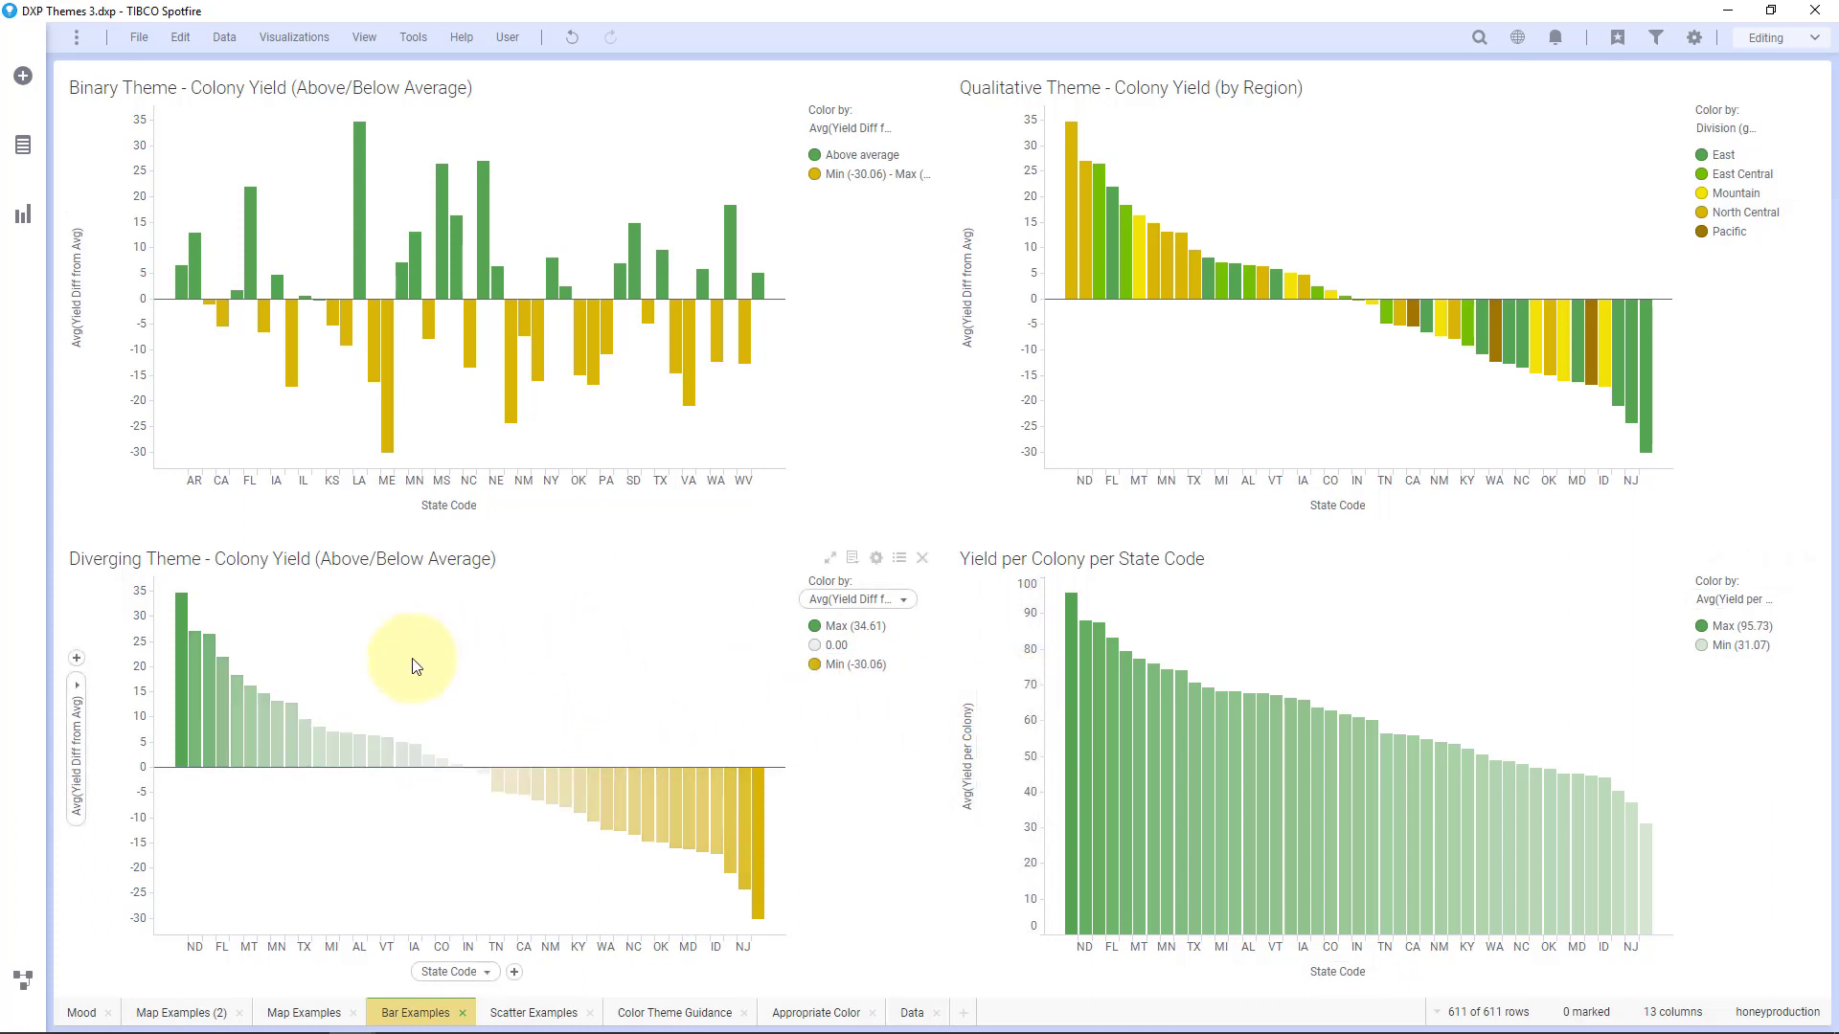
click(815, 647)
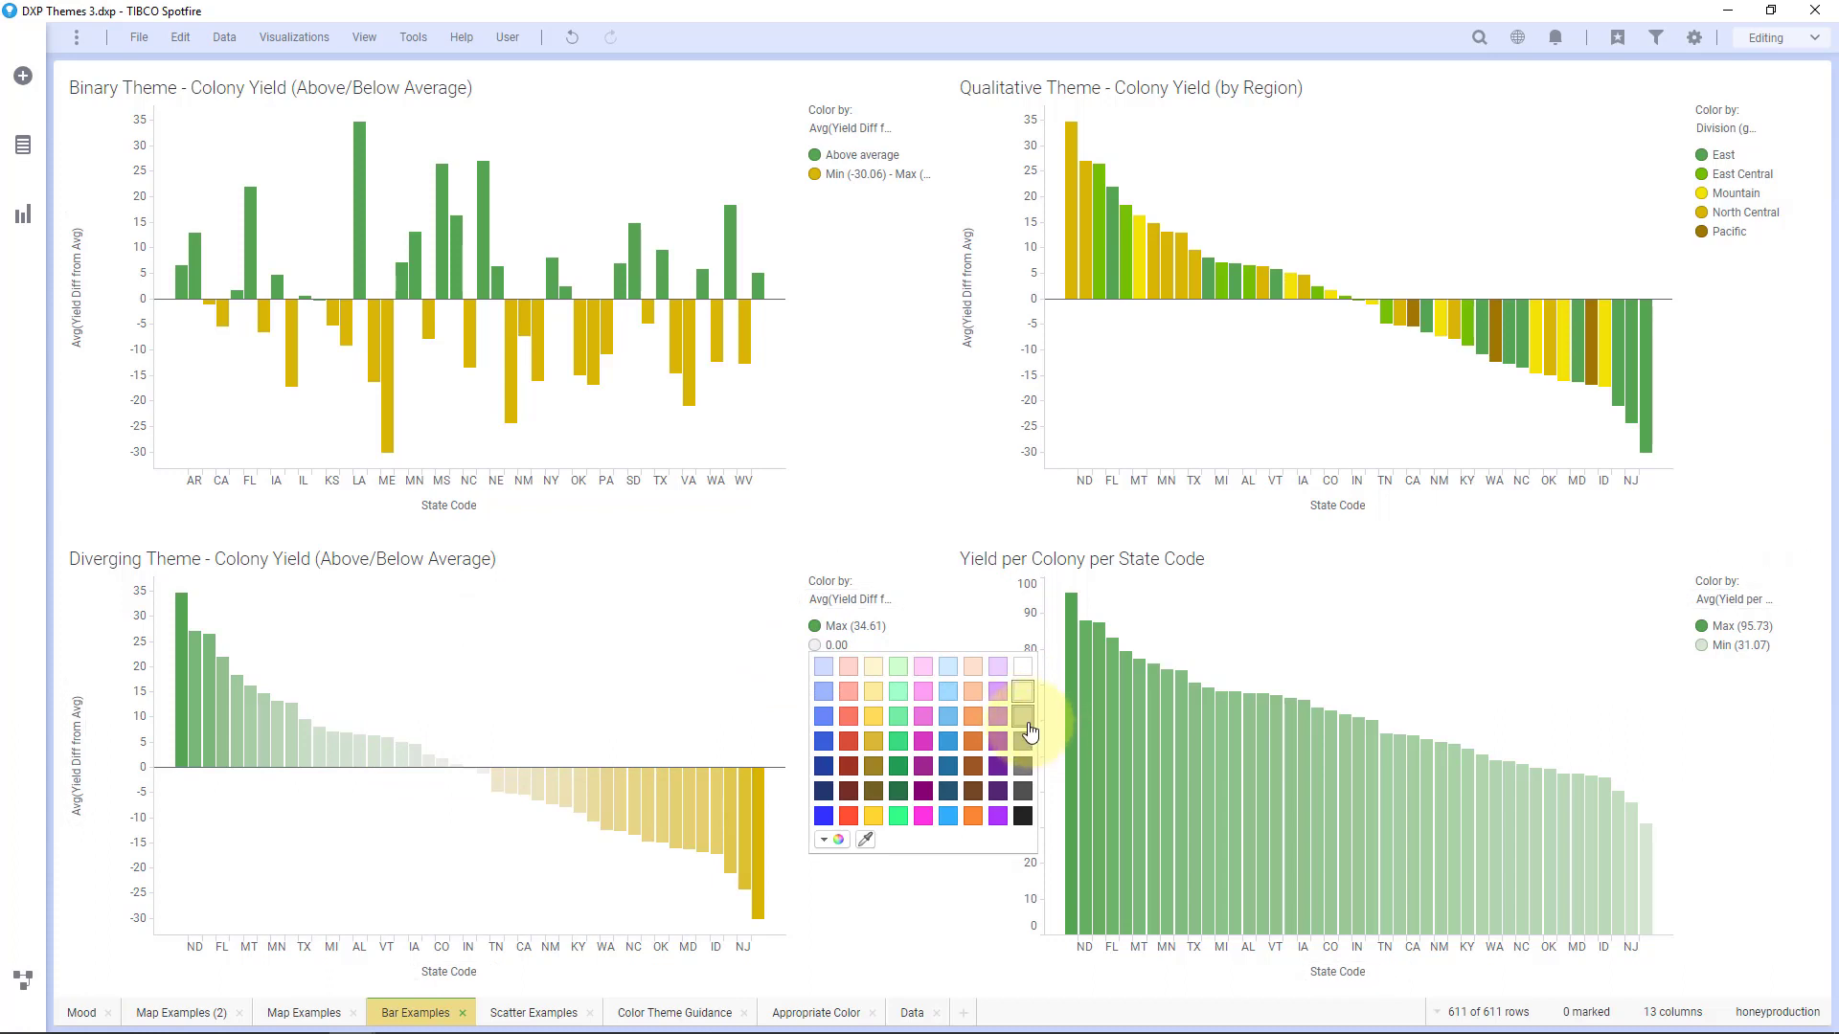
click(1026, 723)
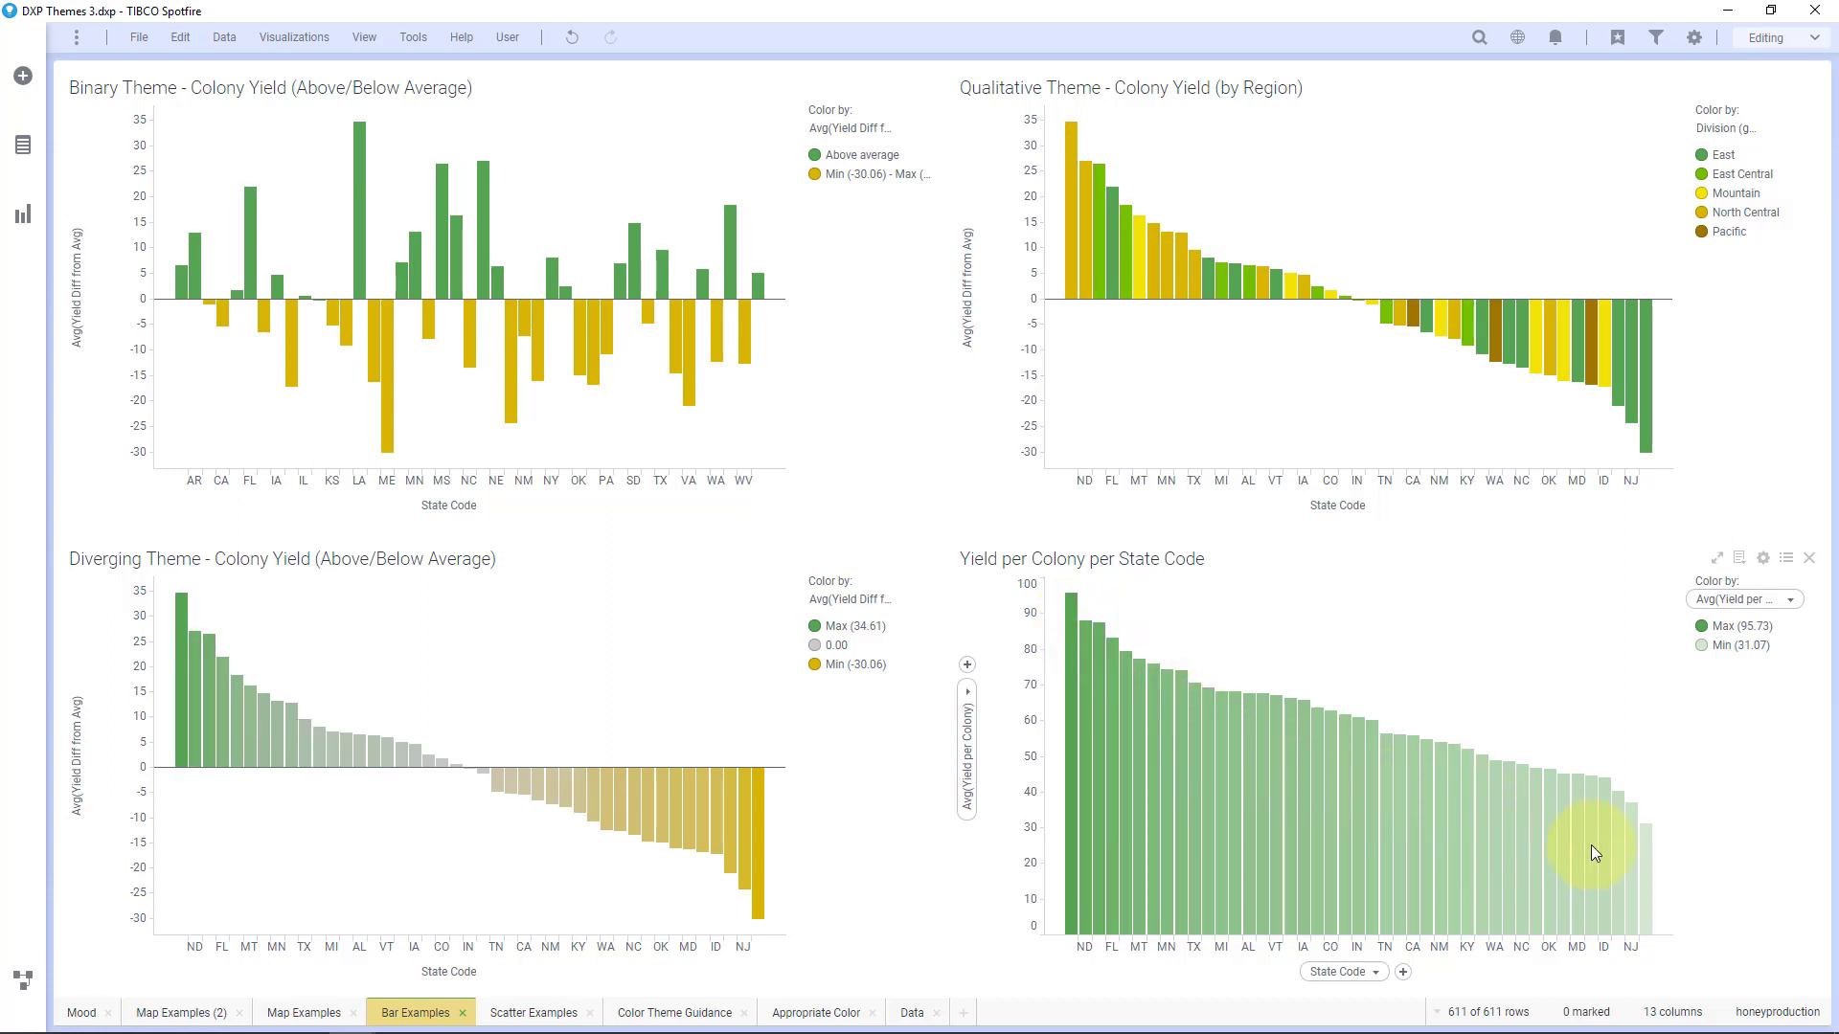
mouse_move(1645, 855)
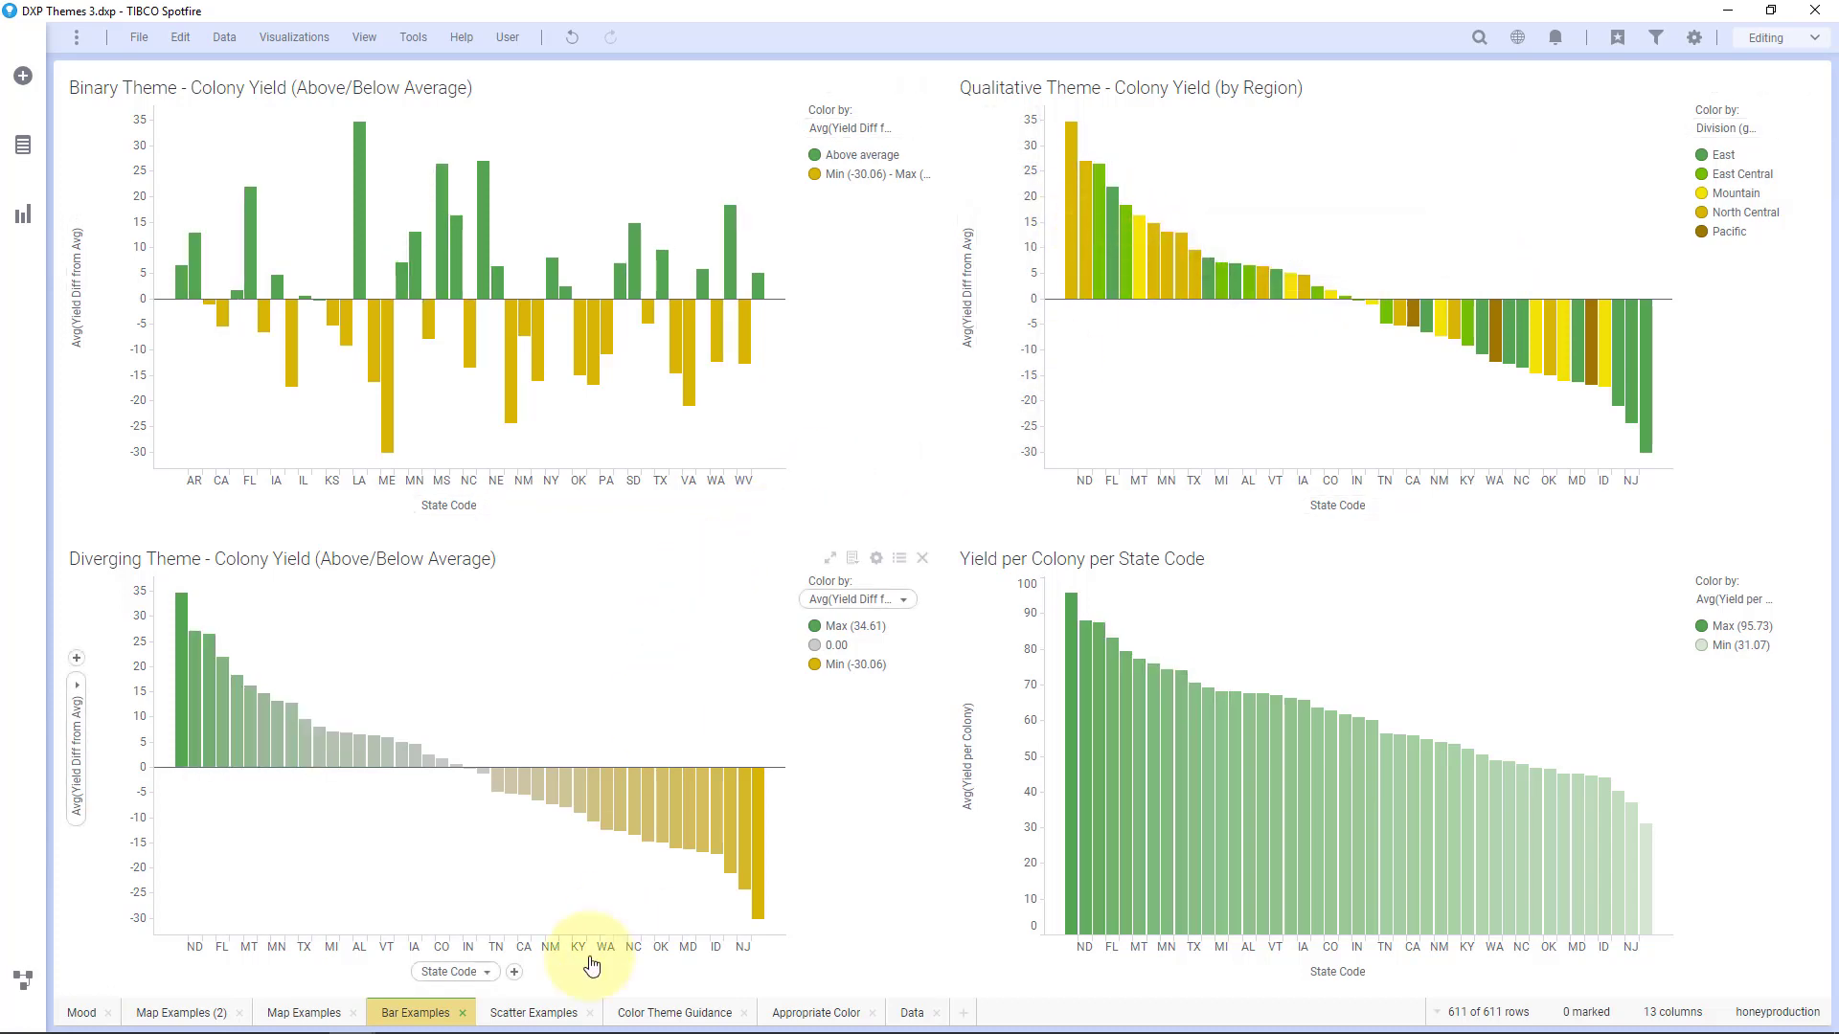
click(533, 1015)
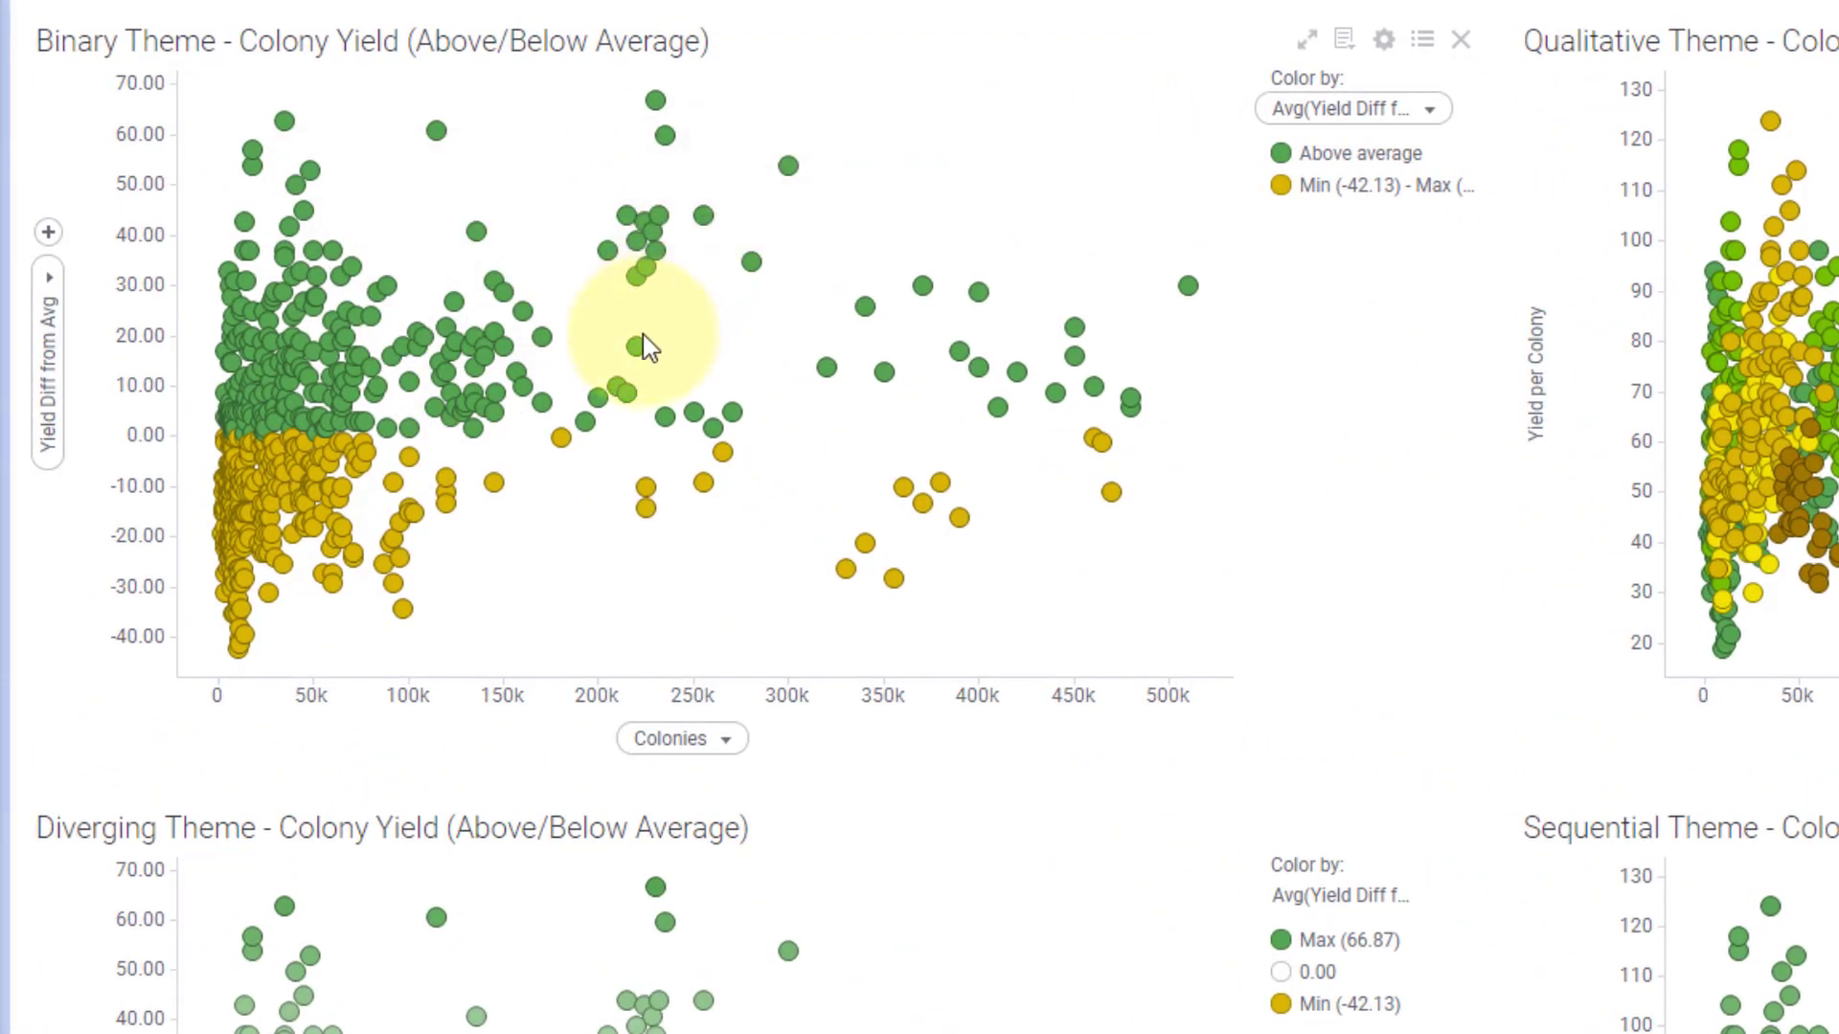
Add a horizontal line at the Average aggregated value to the Binary Theme scatter plot
right_click(726, 352)
click(682, 925)
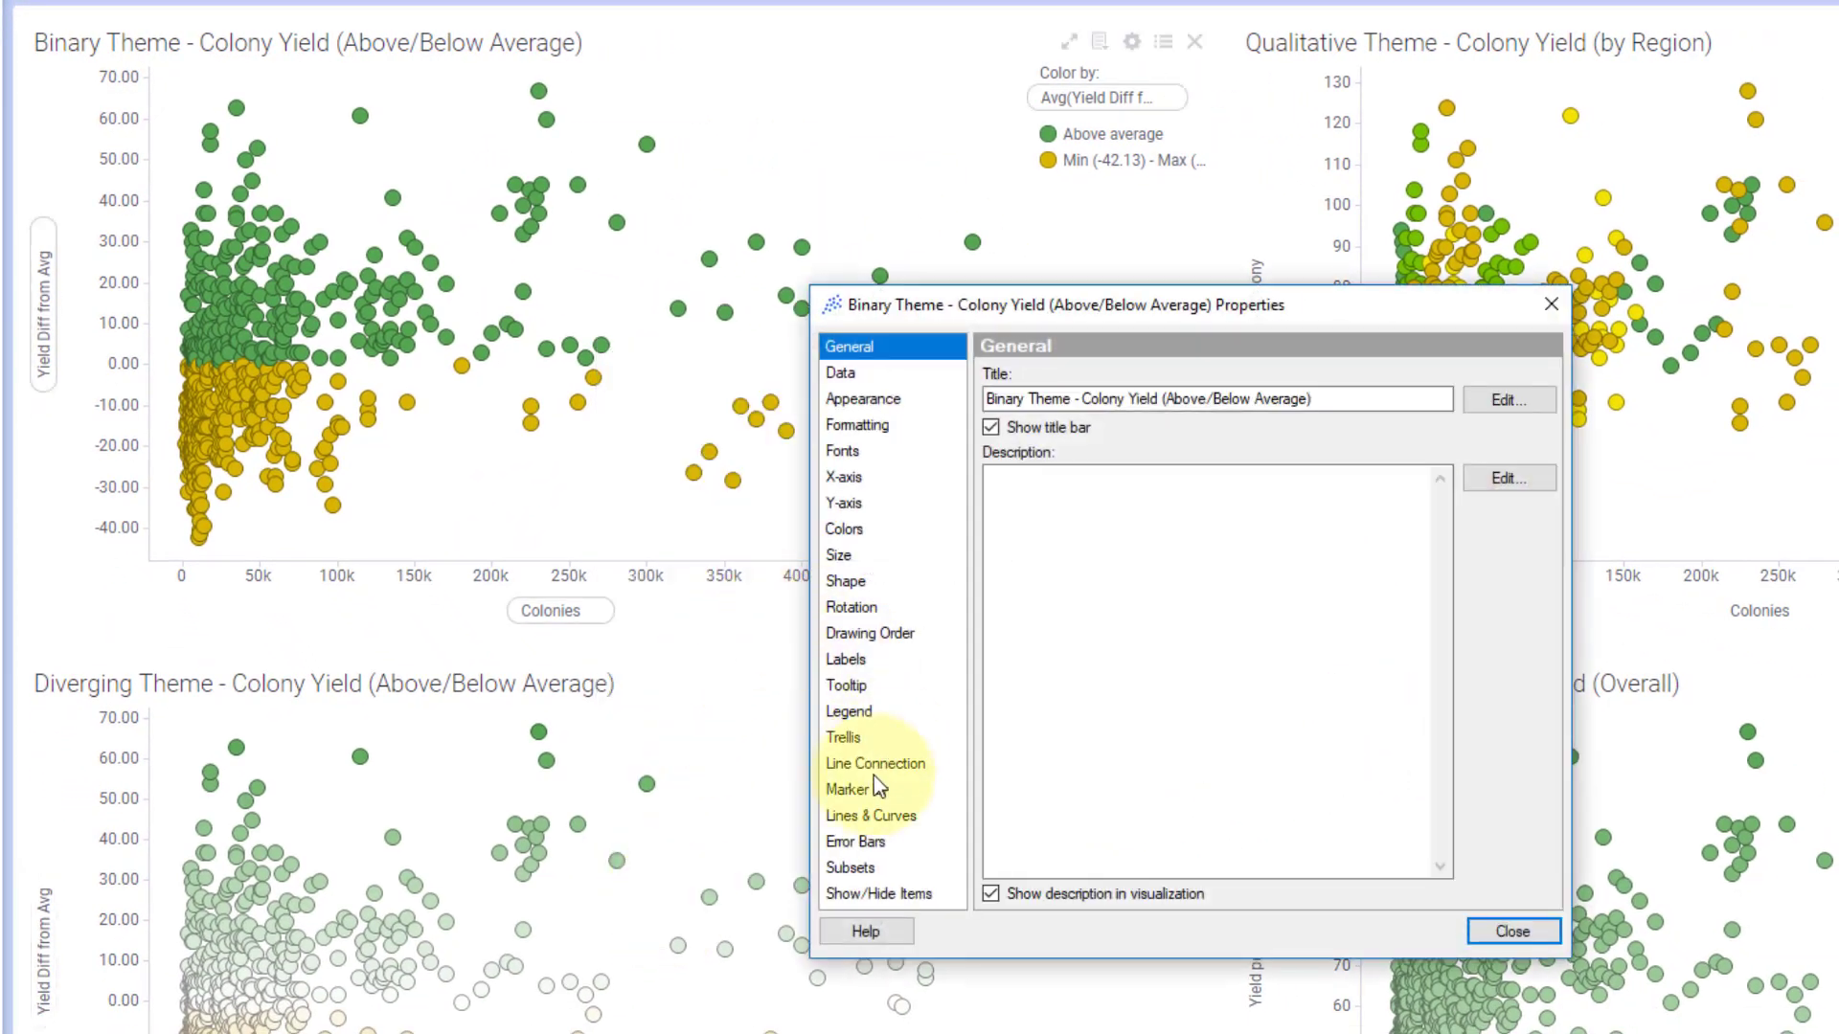
click(857, 816)
click(1499, 401)
mouse_move(1663, 432)
click(1810, 438)
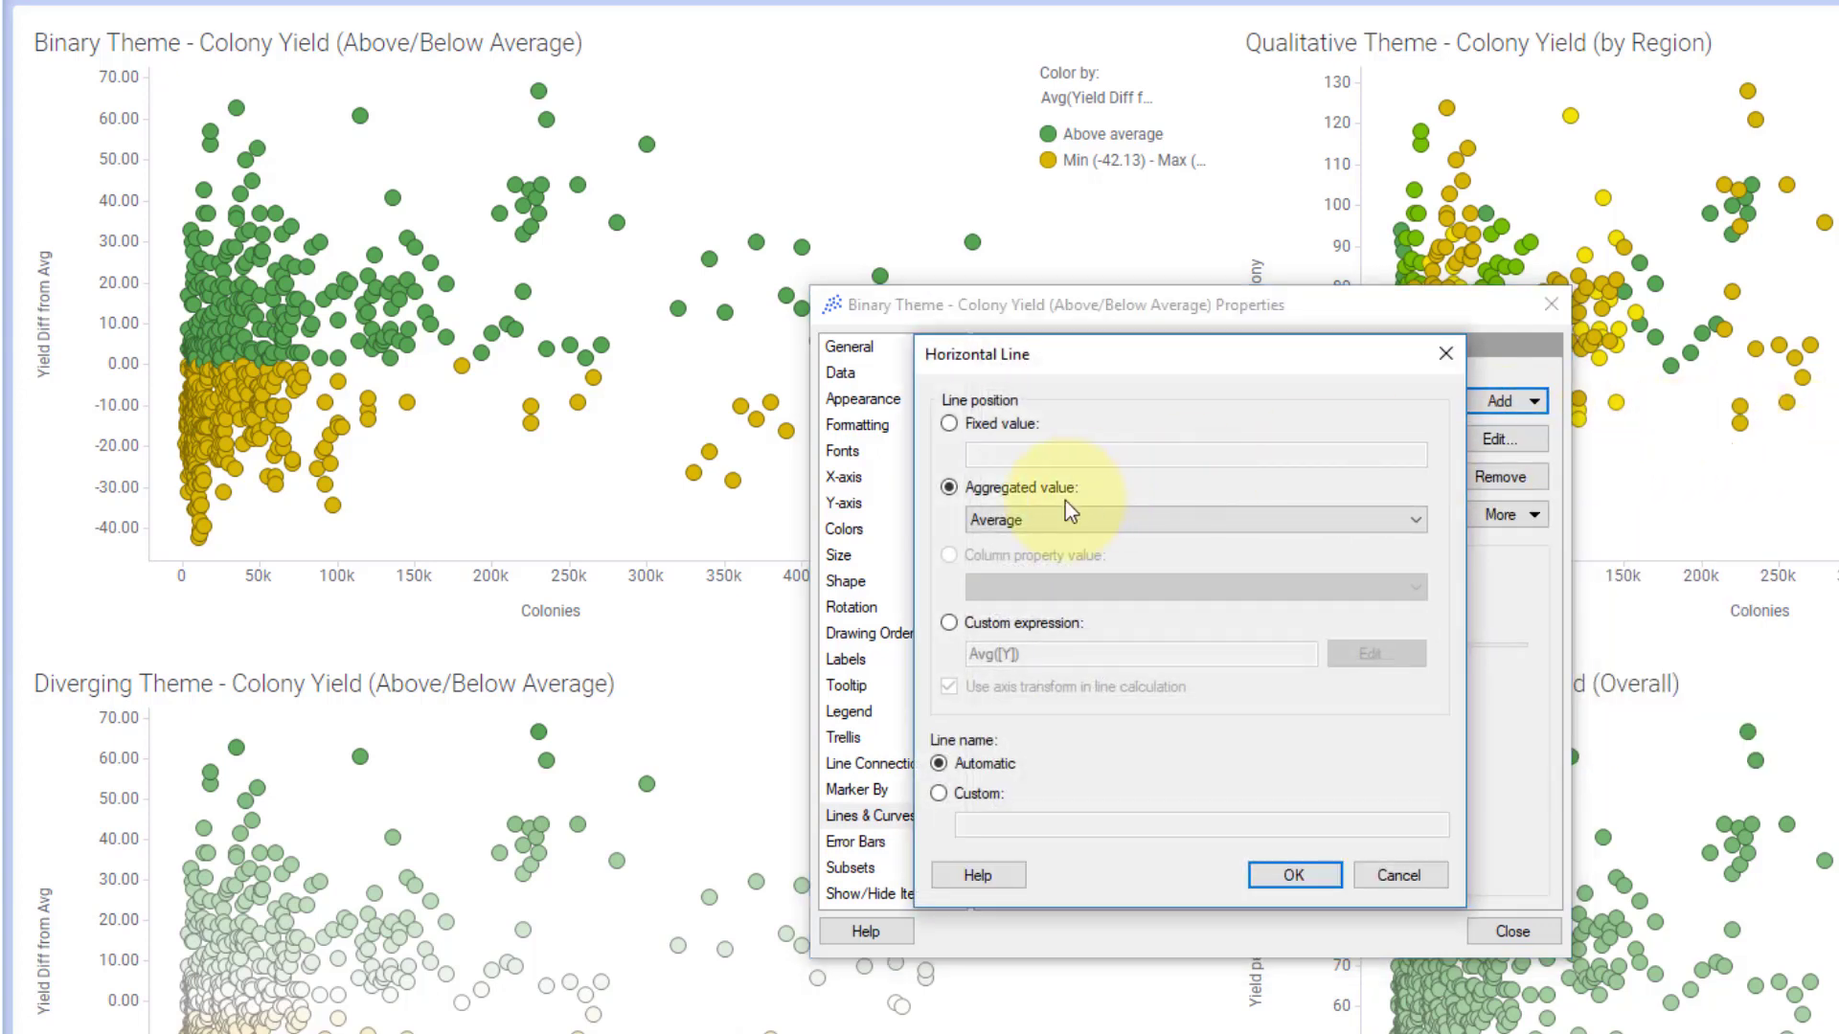
click(1278, 881)
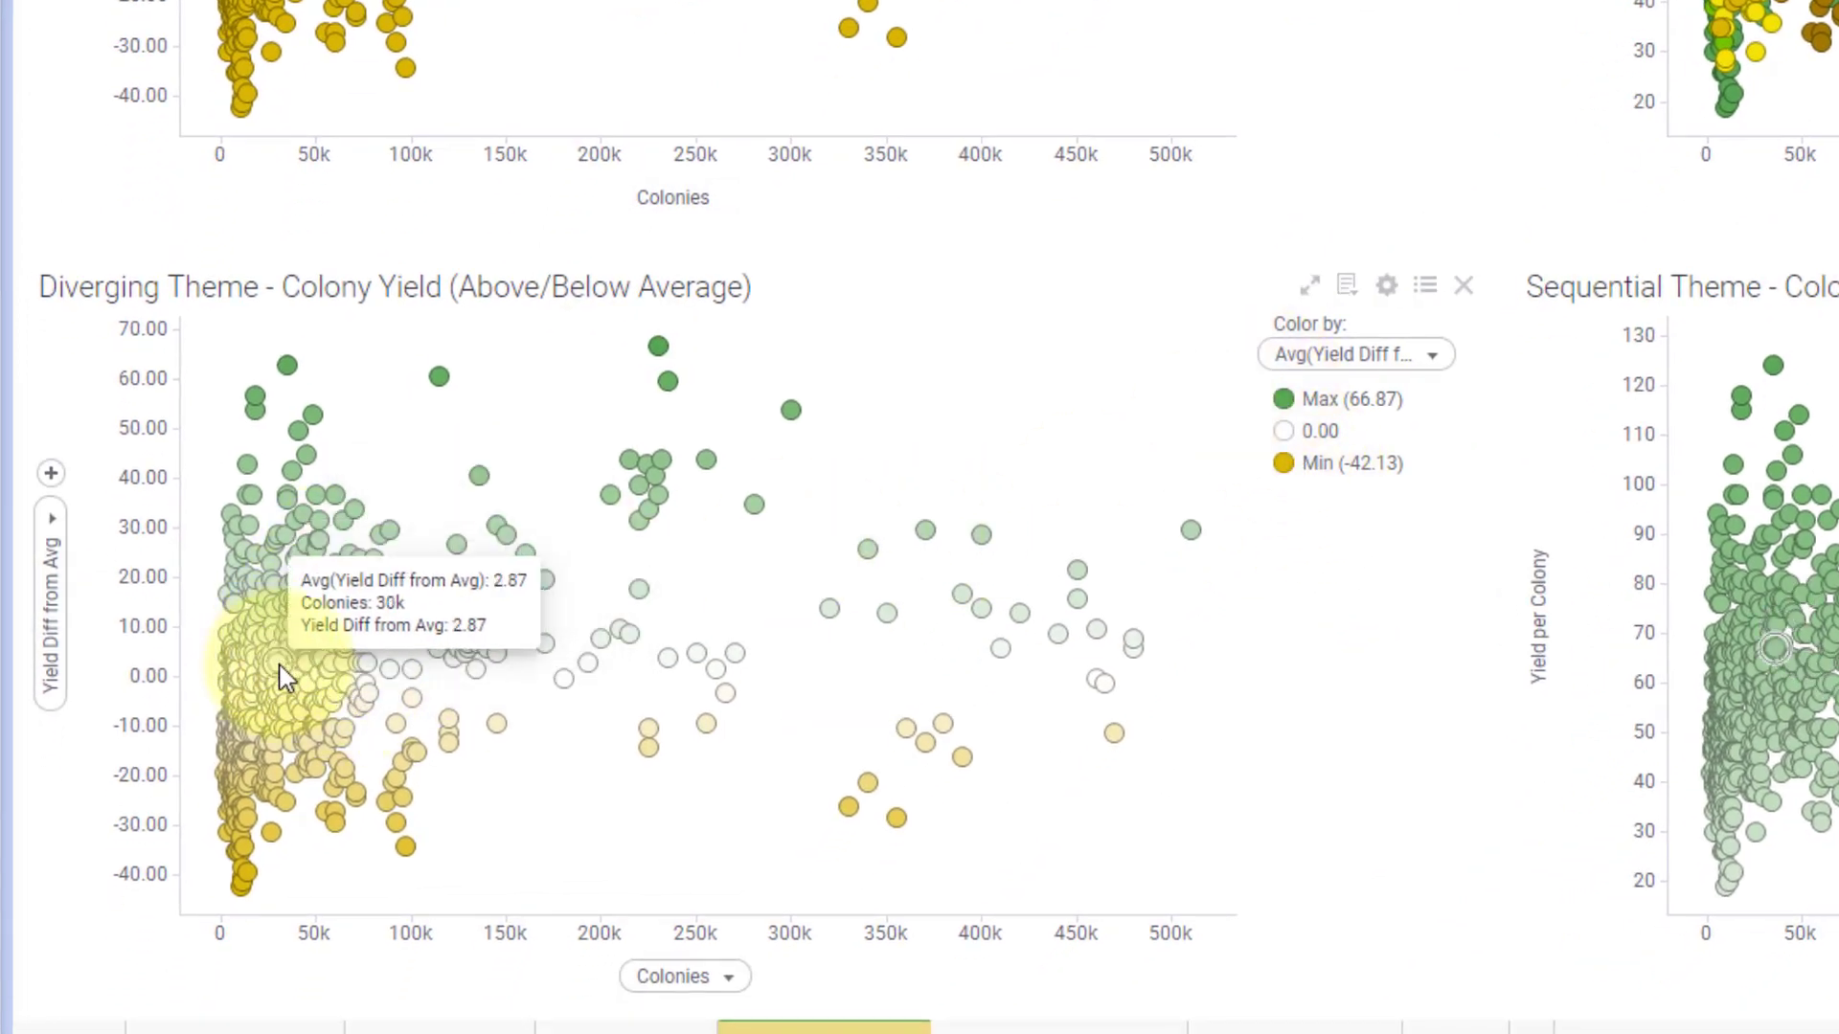
Show a Y-axis reference line at 0 on the Diverging Theme scatter plot
click(155, 680)
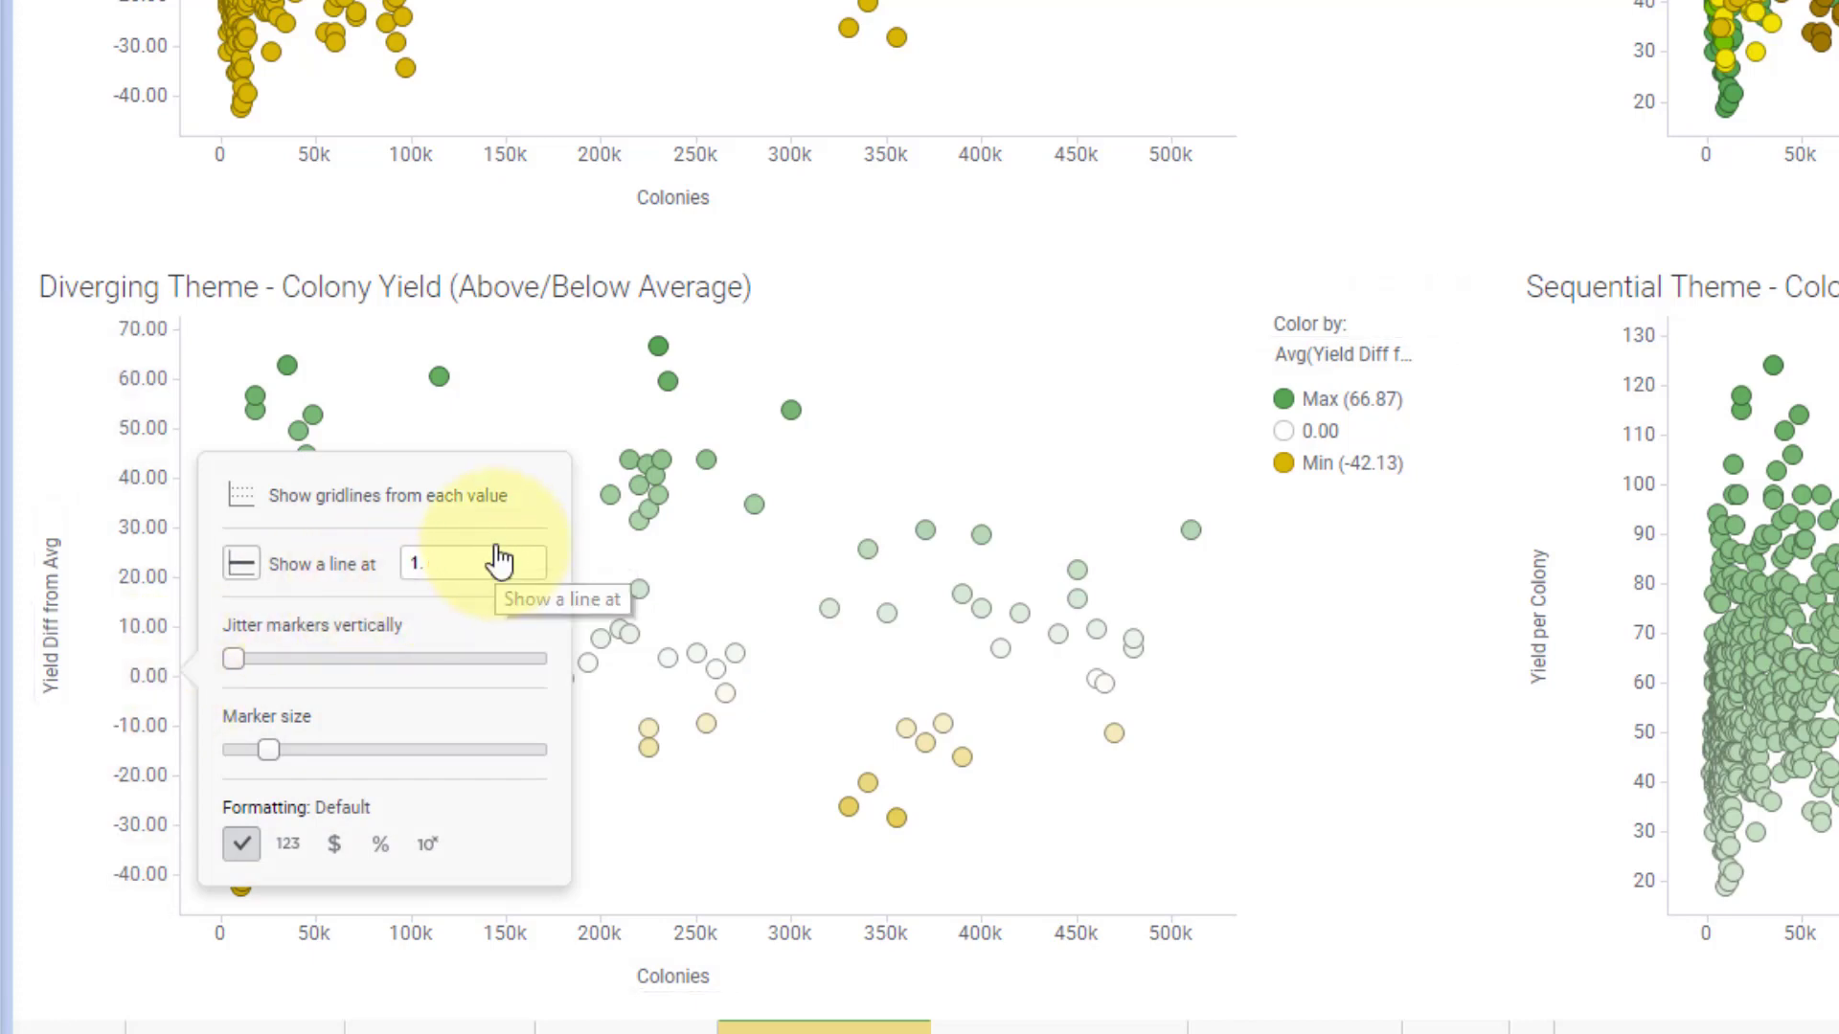
text(0)
key(Return)
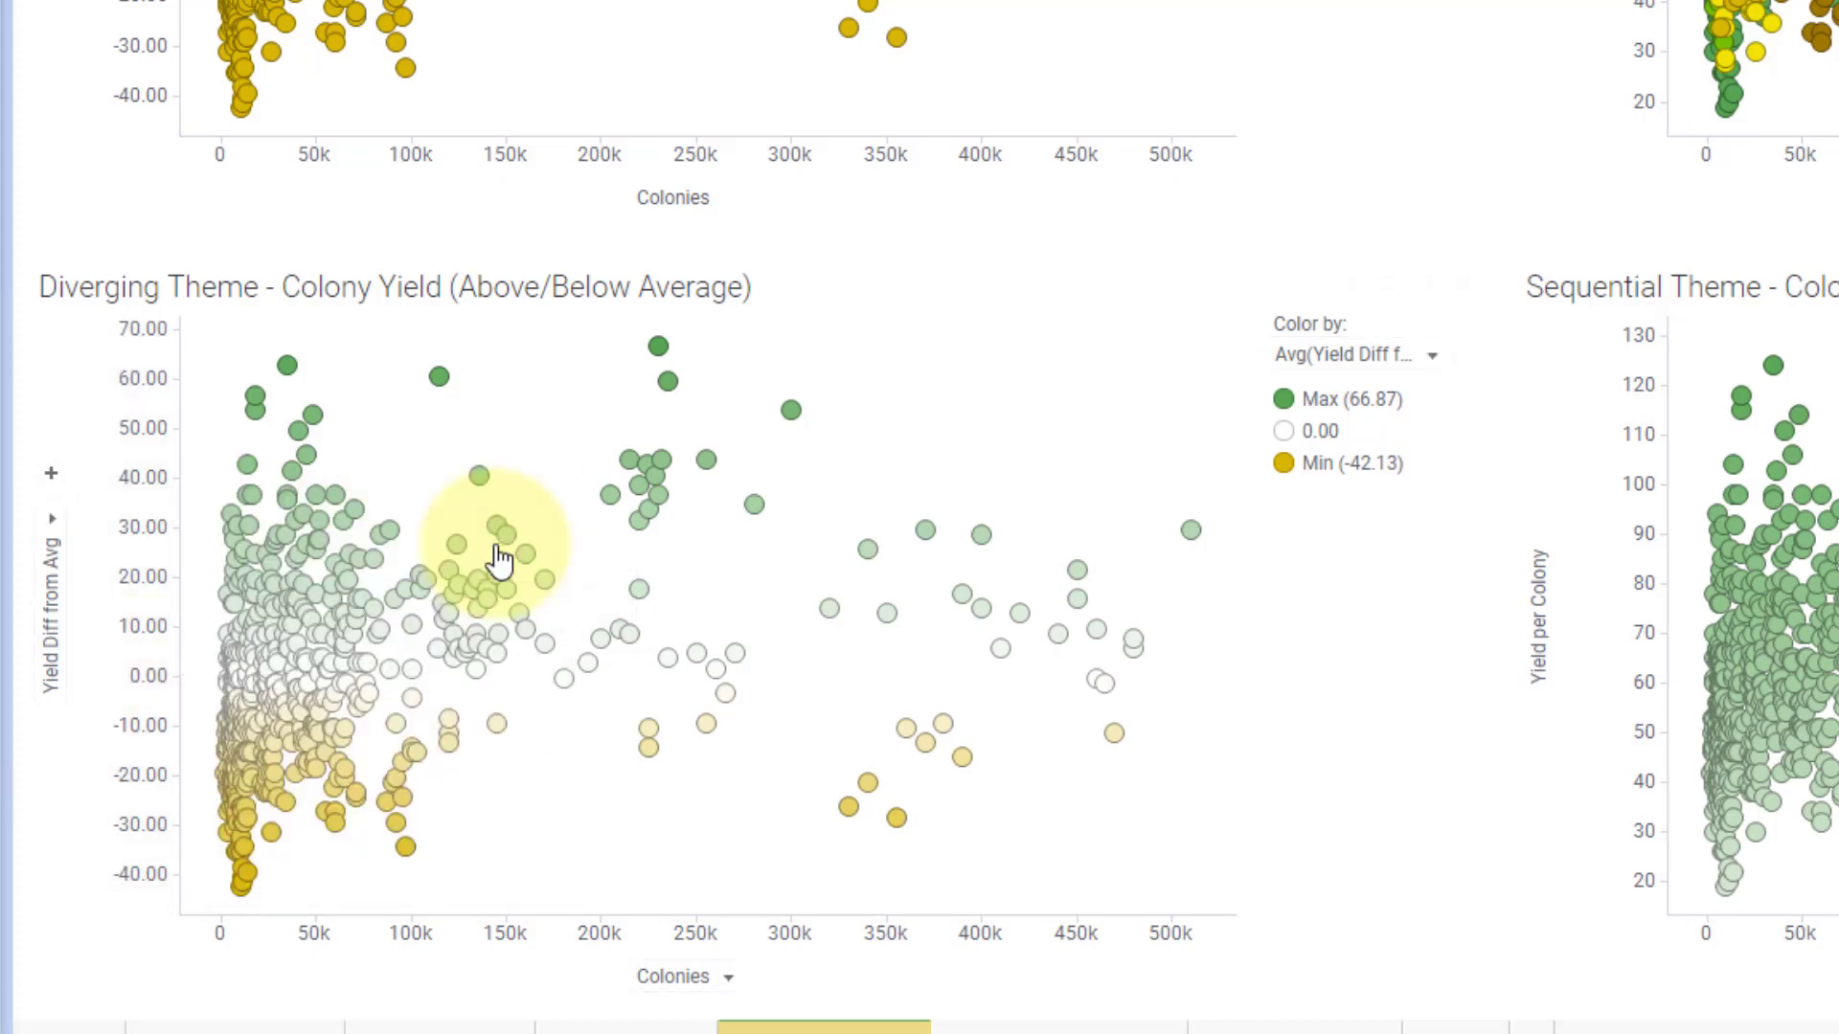